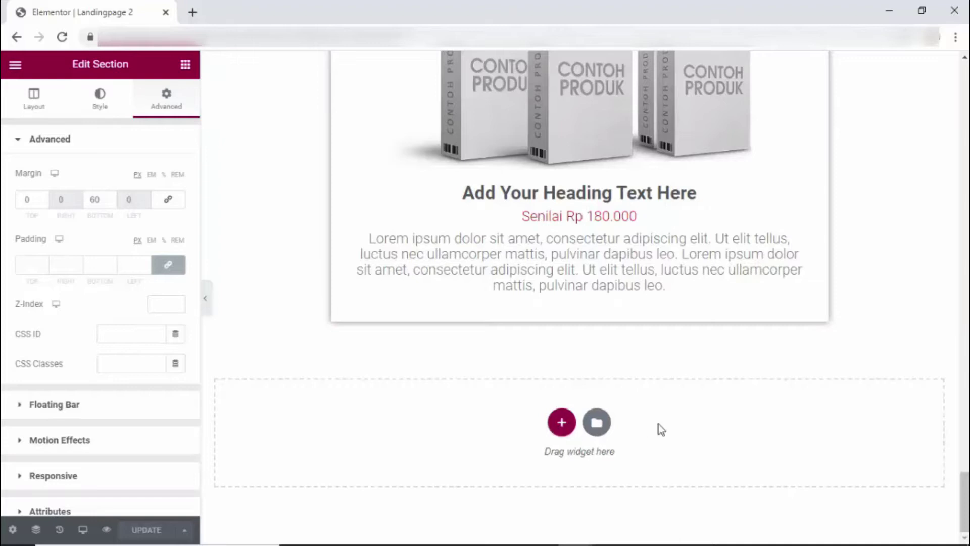
Add a new one-column section beneath the last bonus product card
{"action": "left_click", "coordinate": [560, 426]}
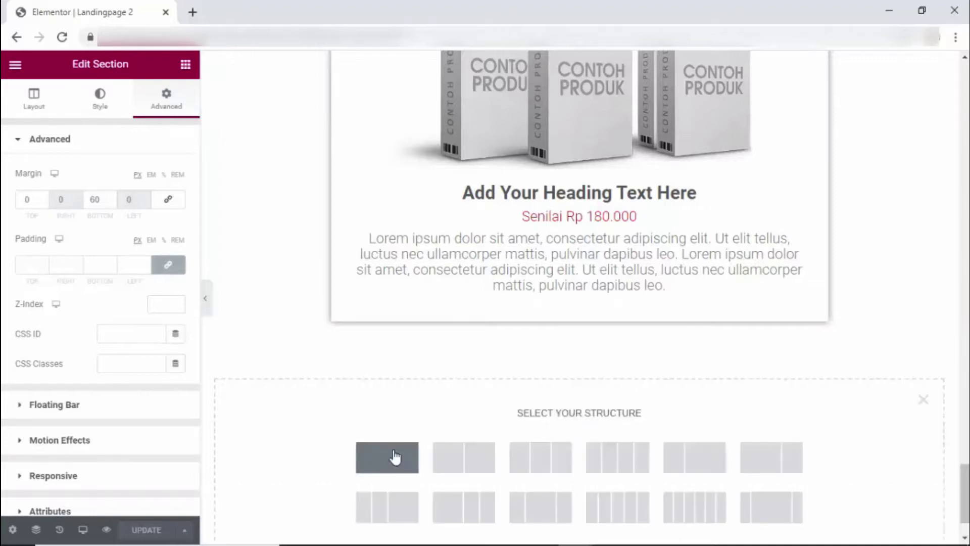
{"action": "scroll", "coordinate": [399, 455], "scroll_direction": "down", "scroll_amount": 1}
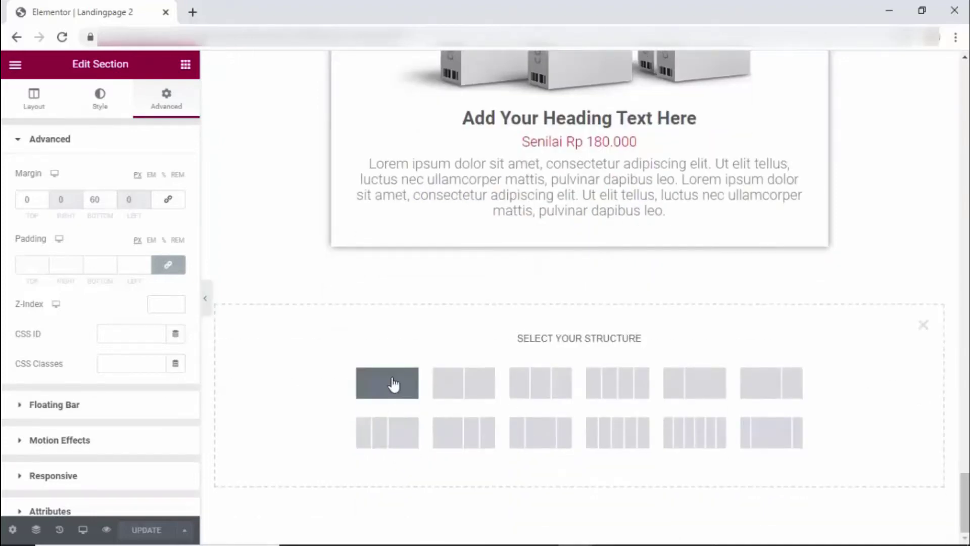
{"action": "left_click", "coordinate": [392, 384]}
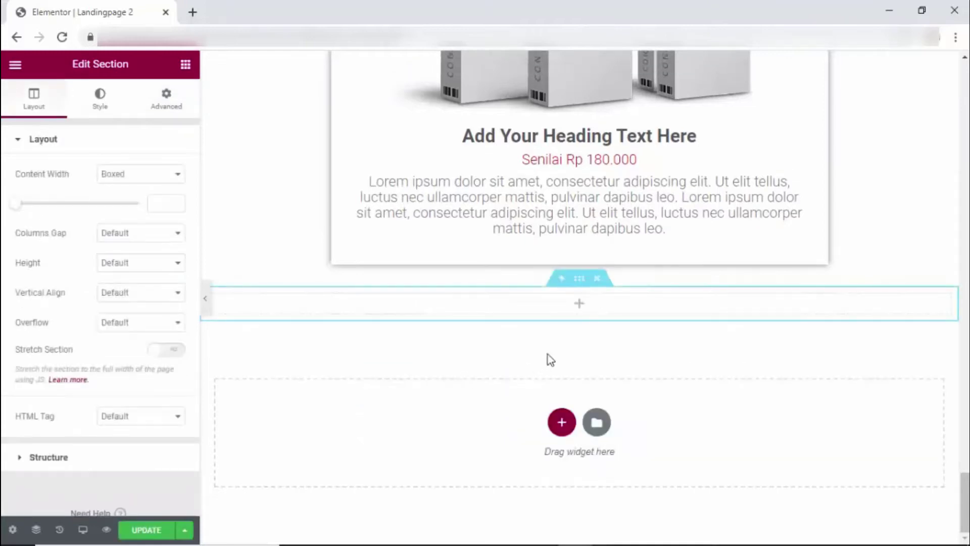
Insert an inner section into the new section and delete one of its two columns
{"action": "left_click", "coordinate": [578, 303]}
{"action": "left_click_drag", "start_coordinate": [71, 217], "coordinate": [574, 311]}
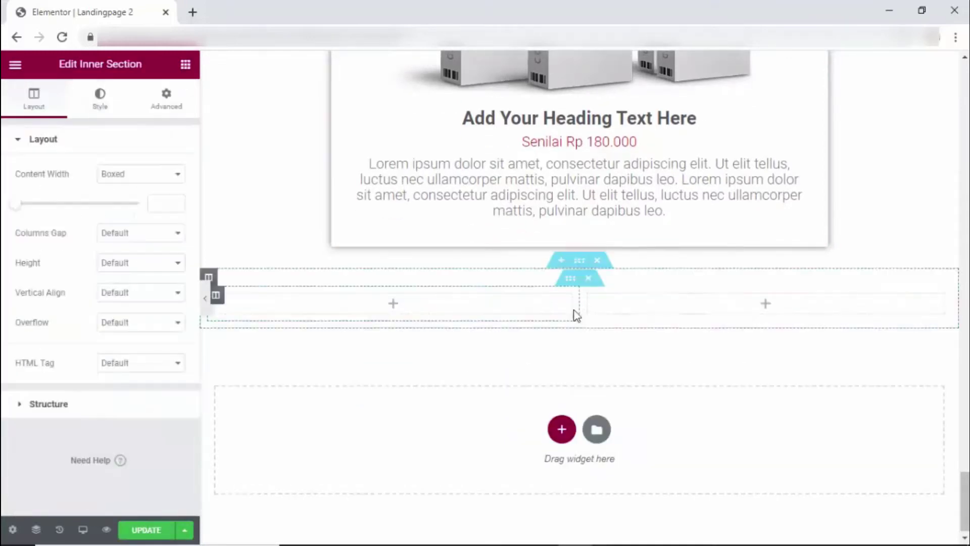
{"action": "right_click", "coordinate": [220, 300]}
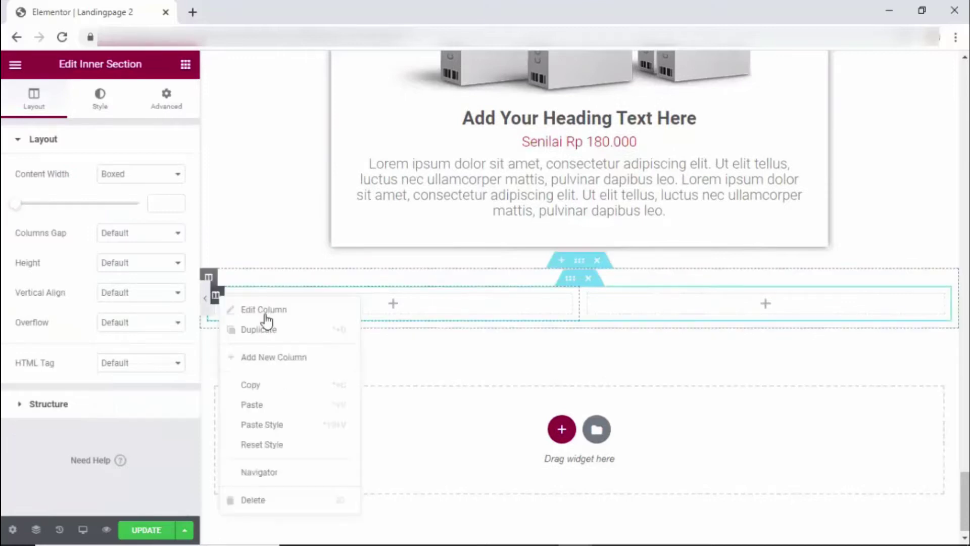
{"action": "left_click", "coordinate": [282, 501]}
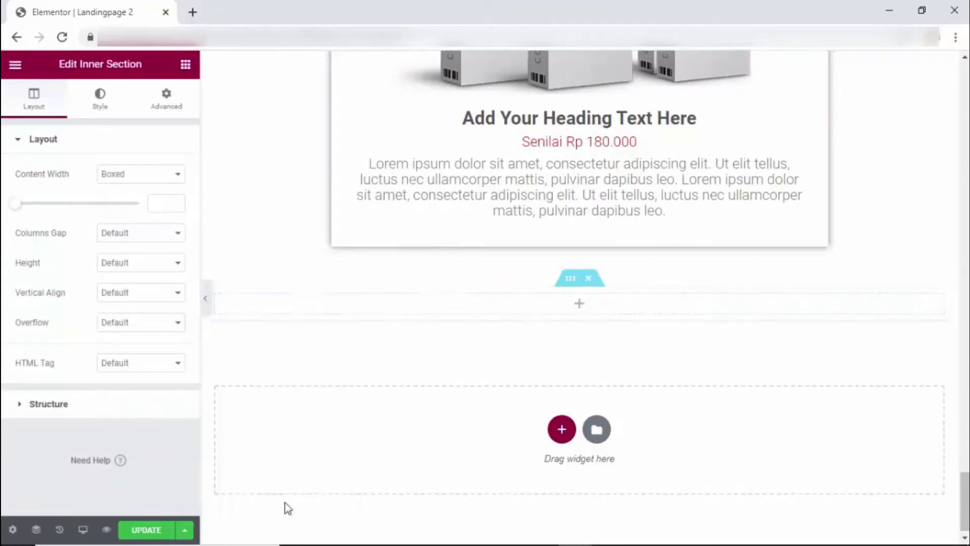
Set the inner section's boxed content width to 800
{"action": "left_click", "coordinate": [571, 286]}
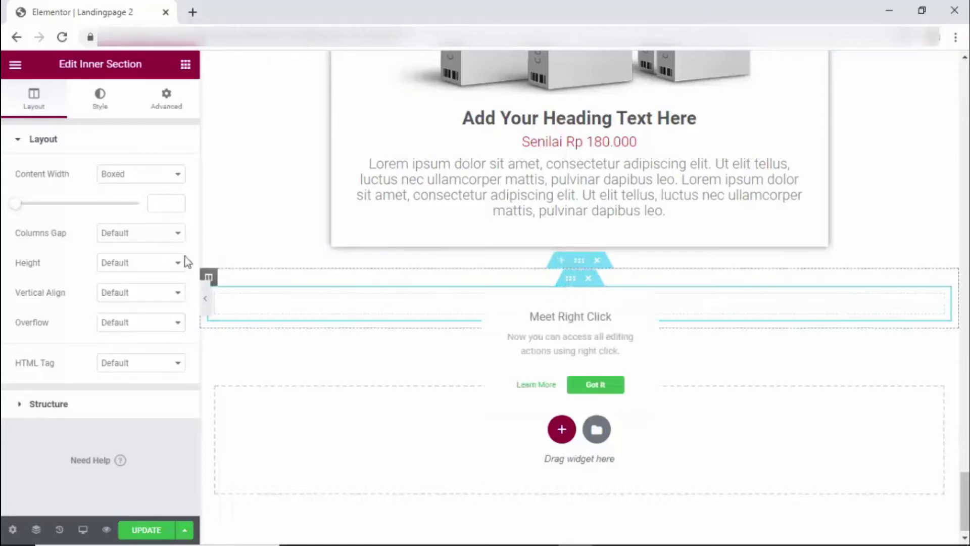
{"action": "left_click", "coordinate": [164, 204]}
{"action": "type", "text": "800"}
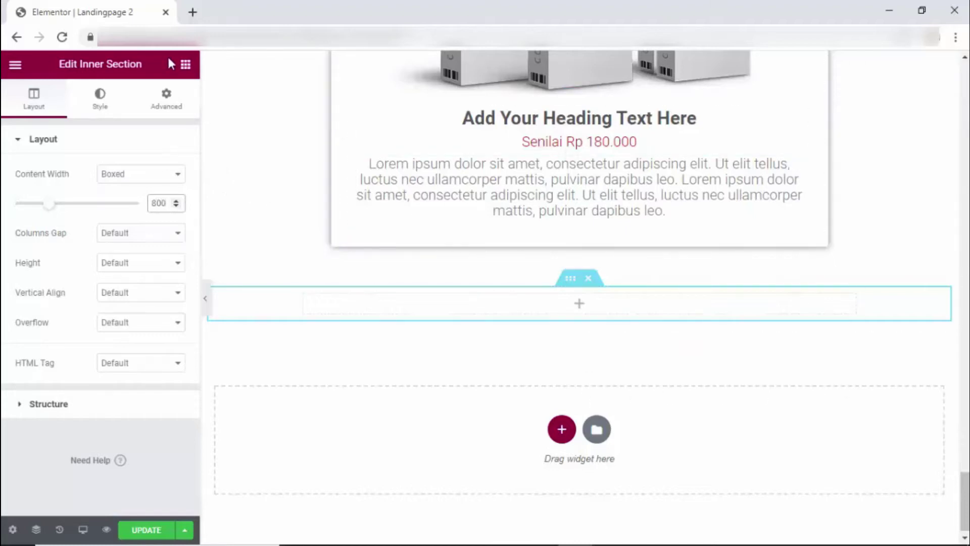
Add a Heading widget to the inner section's column
{"action": "left_click", "coordinate": [186, 64]}
{"action": "left_click_drag", "start_coordinate": [160, 205], "coordinate": [597, 319]}
Duplicate the "Bonus Special" heading and move the copy into the new inner section above the placeholder heading
{"action": "scroll", "coordinate": [623, 317], "scroll_direction": "up", "scroll_amount": 8}
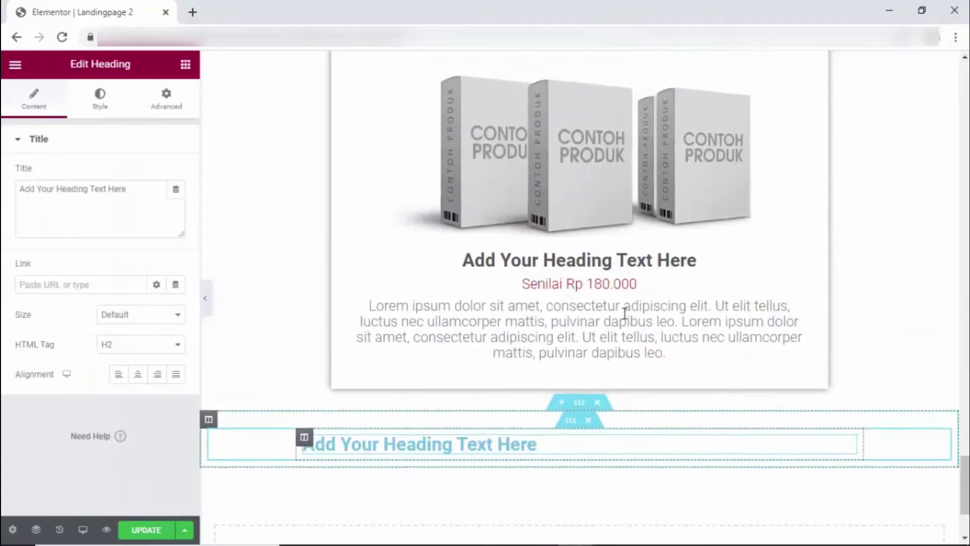
{"action": "scroll", "coordinate": [628, 311], "scroll_direction": "up", "scroll_amount": 10}
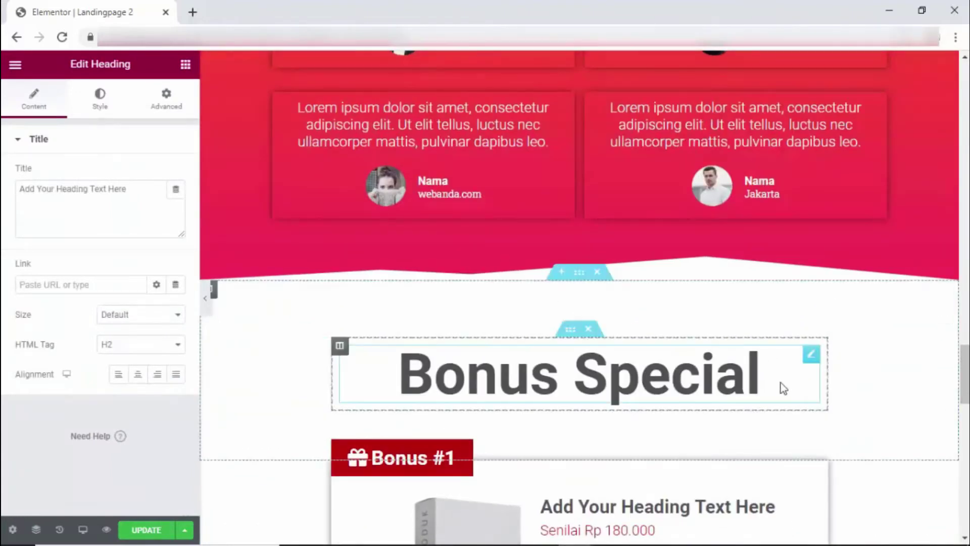
{"action": "right_click", "coordinate": [809, 349]}
{"action": "left_click", "coordinate": [818, 360]}
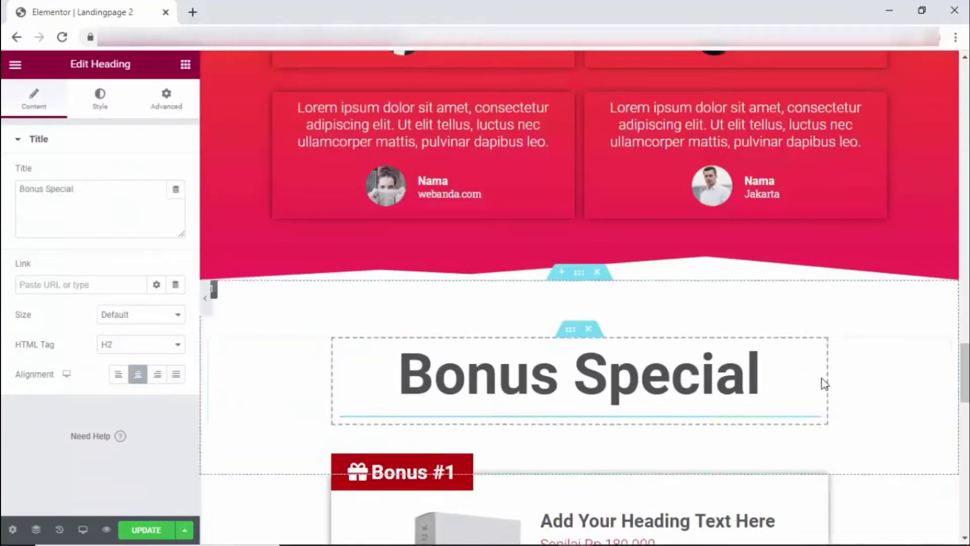
{"action": "left_click_drag", "start_coordinate": [712, 473], "coordinate": [614, 284]}
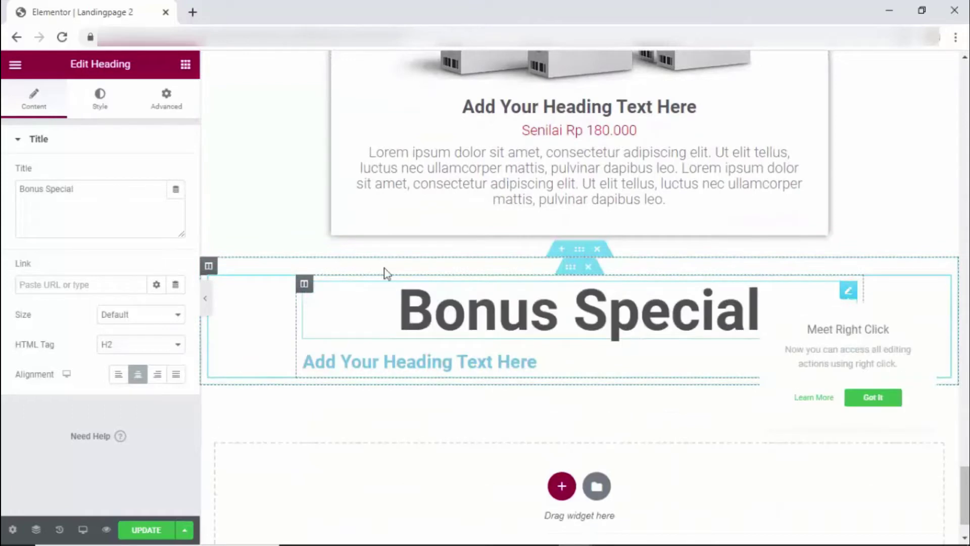
Set the copied "Bonus Special" heading's font size to 40 px
{"action": "left_click", "coordinate": [100, 99]}
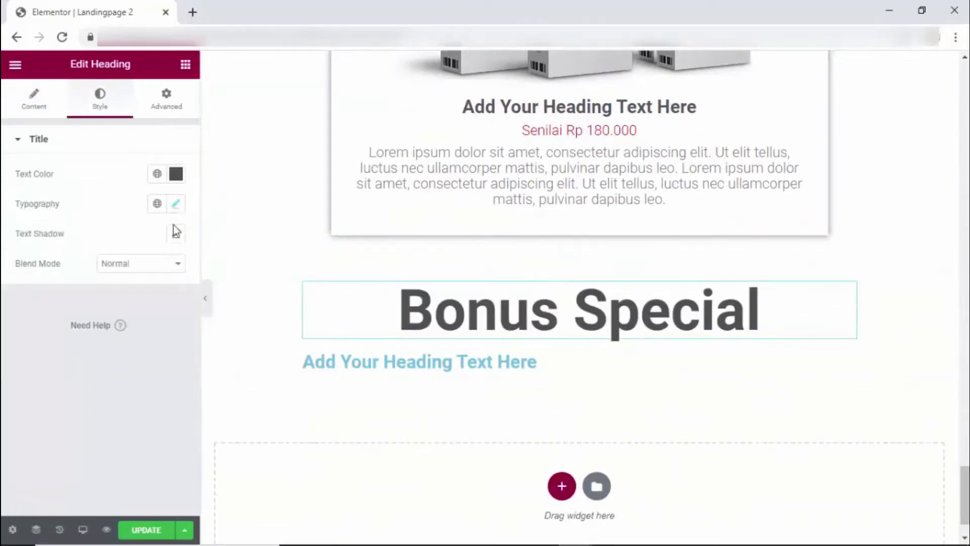
{"action": "left_click", "coordinate": [176, 204]}
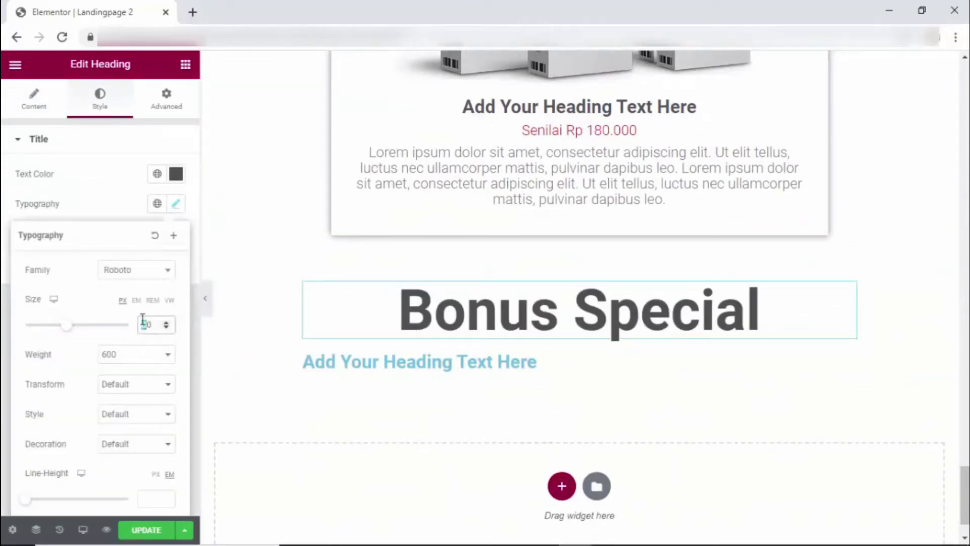
{"action": "type", "text": "4"}
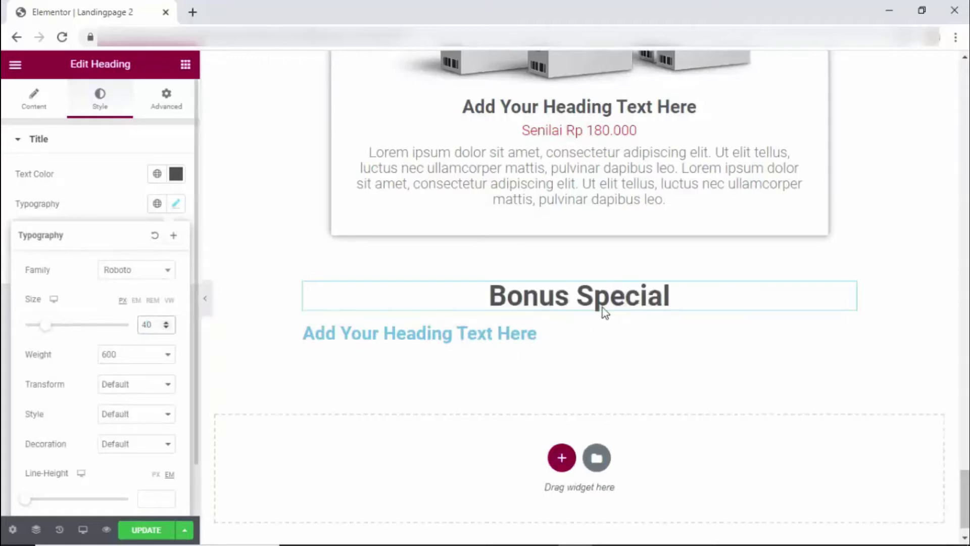
Delete the placeholder "Add Your Heading Text Here" heading beneath the copied "Bonus Special" heading
{"action": "left_click", "coordinate": [569, 333]}
{"action": "right_click", "coordinate": [852, 337]}
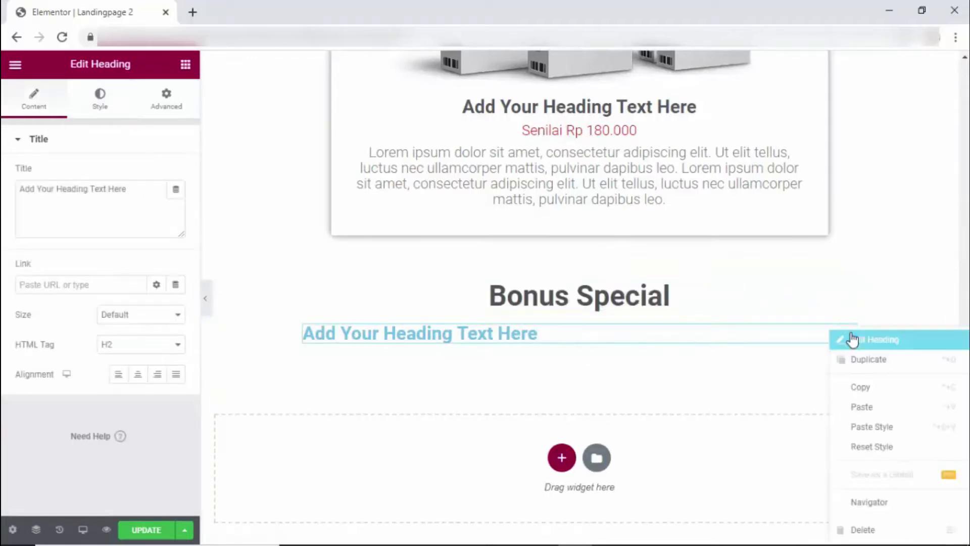
{"action": "left_click", "coordinate": [879, 529]}
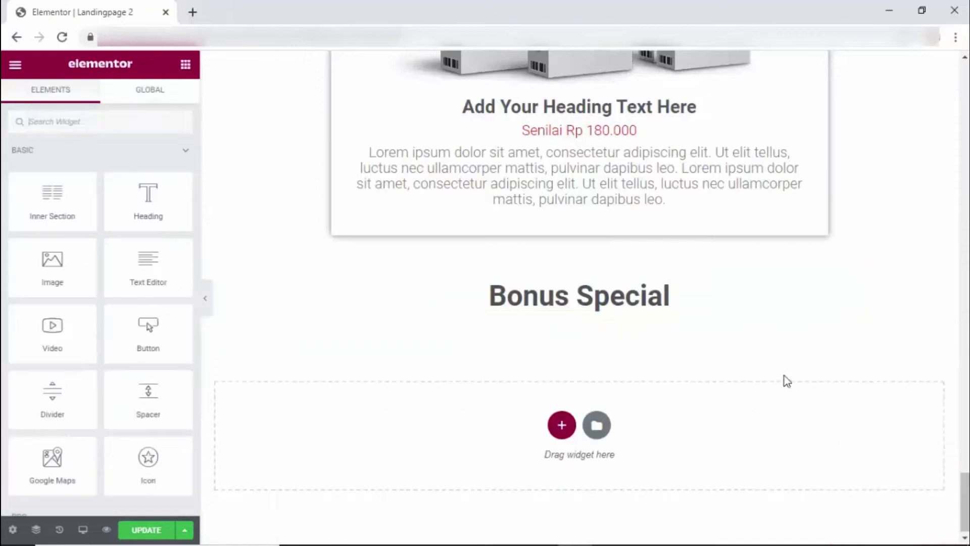
Change the copied "Bonus Special" heading's title to "Berapa Harga yang Harus Dibayar?"
{"action": "left_click", "coordinate": [595, 296]}
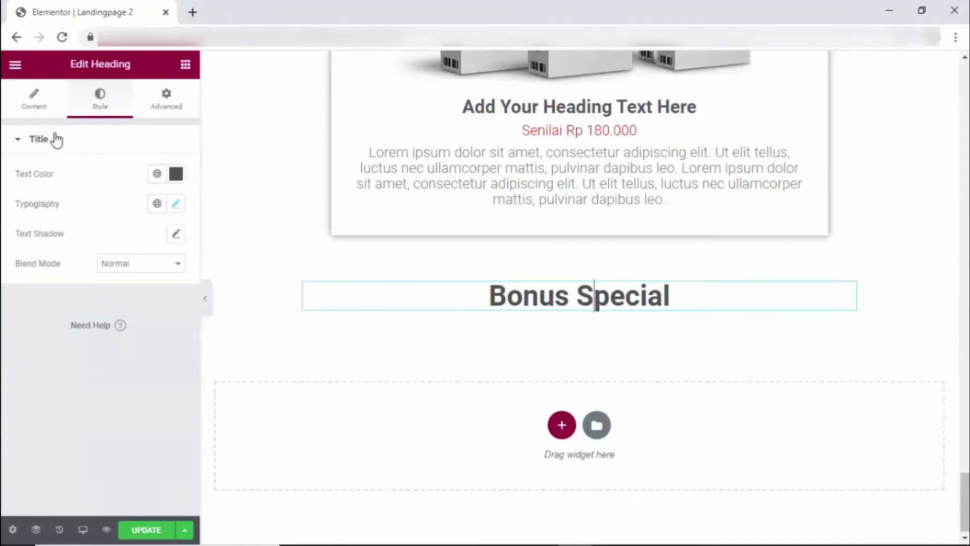
{"action": "left_click", "coordinate": [52, 188]}
{"action": "key", "text": "ctrl+a"}
{"action": "type", "text": "Berapa Harga yang Harus Dibayar?"}
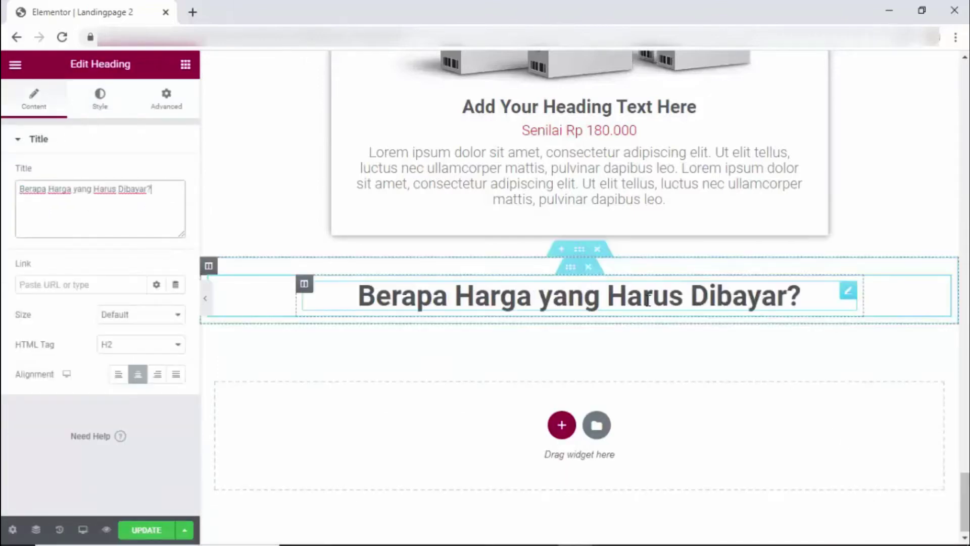
Duplicate the "Berapa Harga yang Harus Dibayar?" heading and change the copy's title to "Rp 800.000"
{"action": "right_click", "coordinate": [848, 291]}
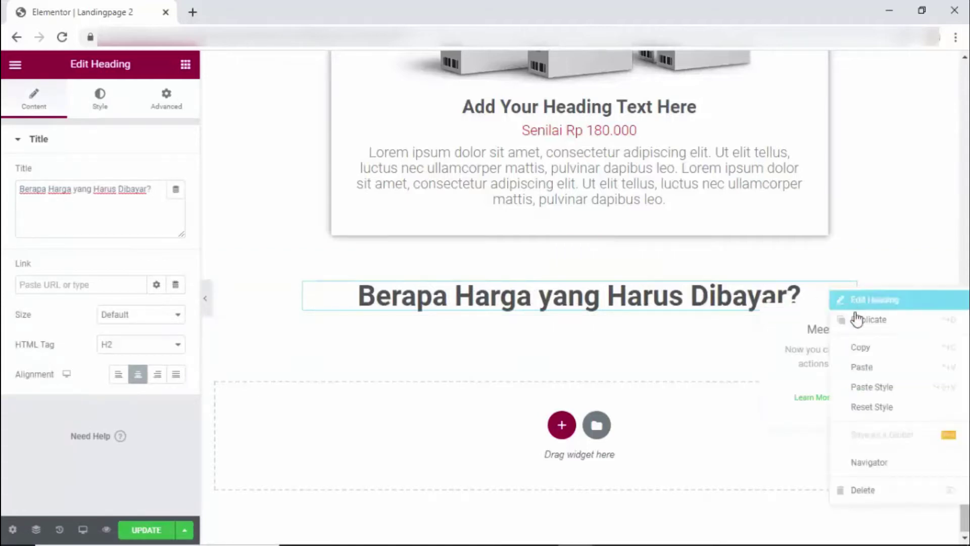
{"action": "left_click", "coordinate": [863, 331]}
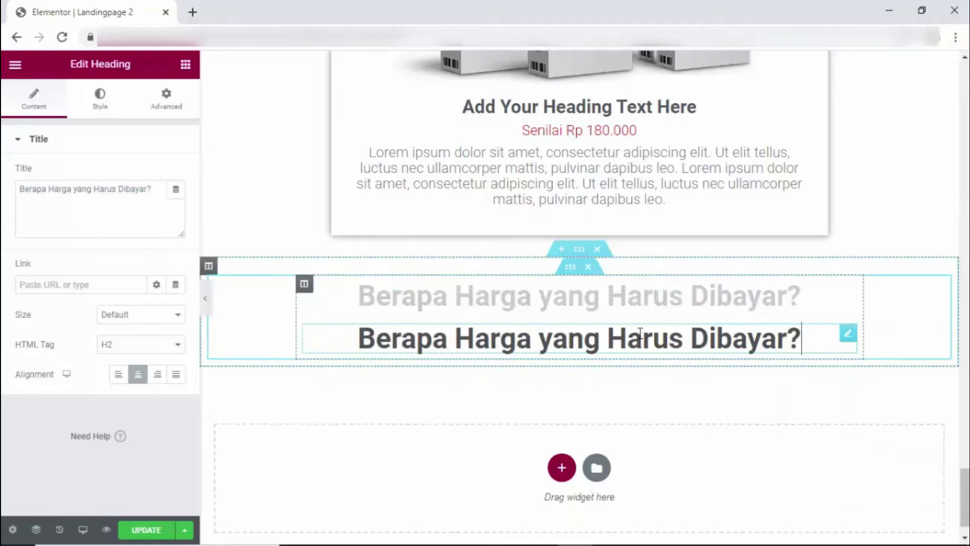
{"action": "left_click", "coordinate": [96, 207]}
{"action": "key", "text": "ctrl+a"}
{"action": "type", "text": "Rp 800.000"}
{"action": "left_click", "coordinate": [547, 348]}
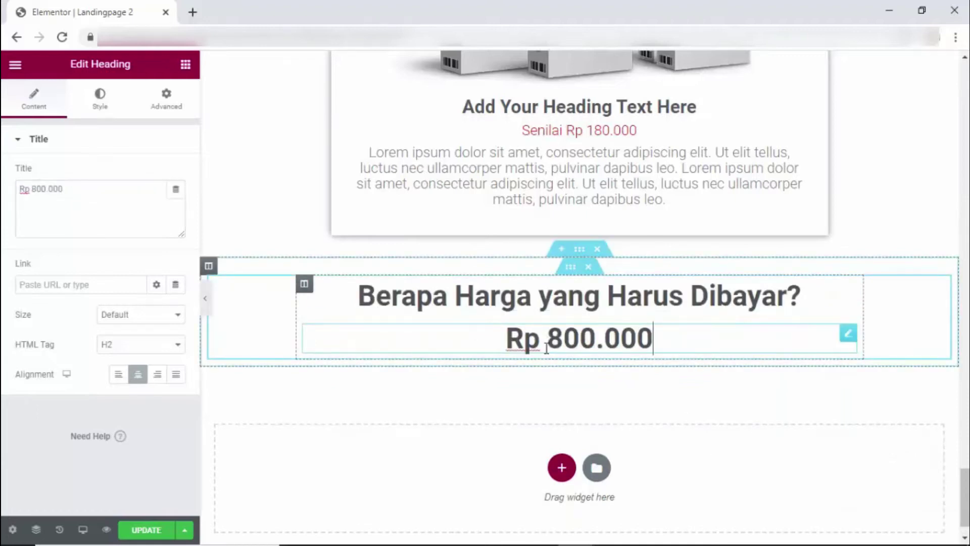
Set the "Rp 800.000" heading's font size to 80 px and its text decoration to Line Through
{"action": "left_click", "coordinate": [849, 335]}
{"action": "left_click", "coordinate": [100, 103]}
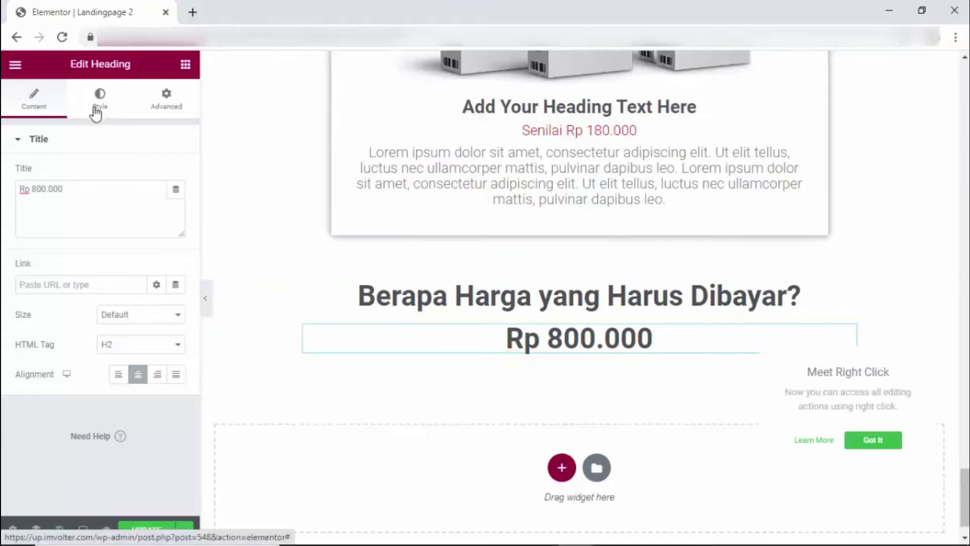
{"action": "left_click", "coordinate": [176, 203]}
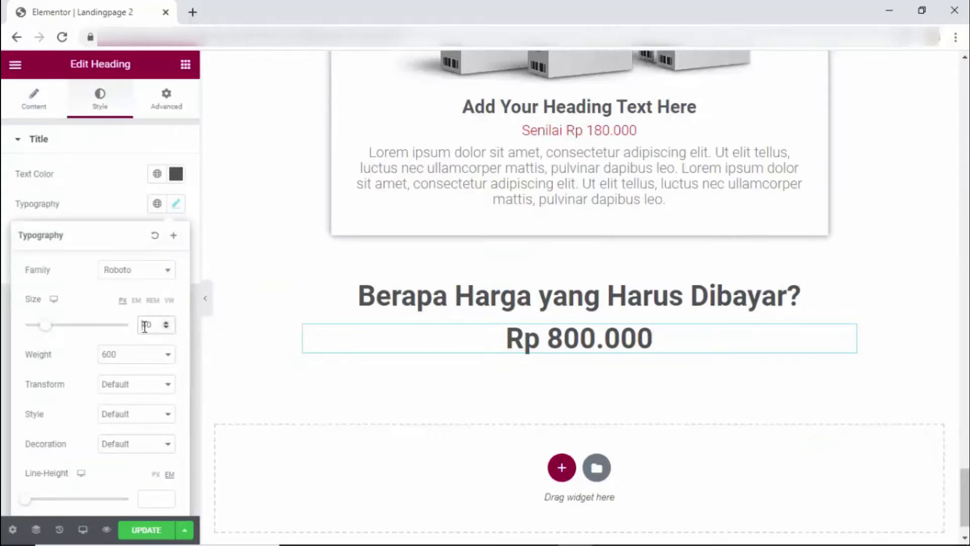
{"action": "type", "text": "80"}
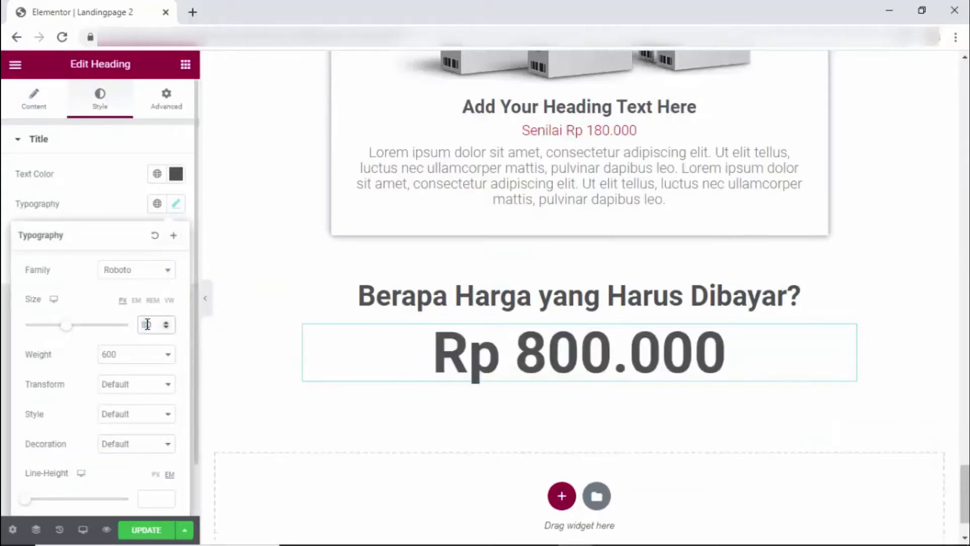
{"action": "scroll", "coordinate": [109, 369], "scroll_direction": "down", "scroll_amount": 1}
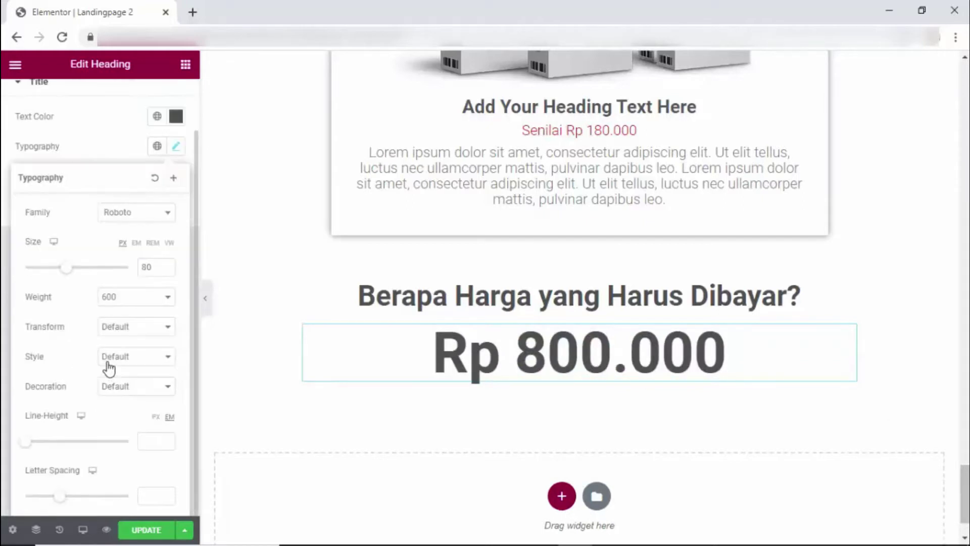
{"action": "left_click", "coordinate": [130, 387]}
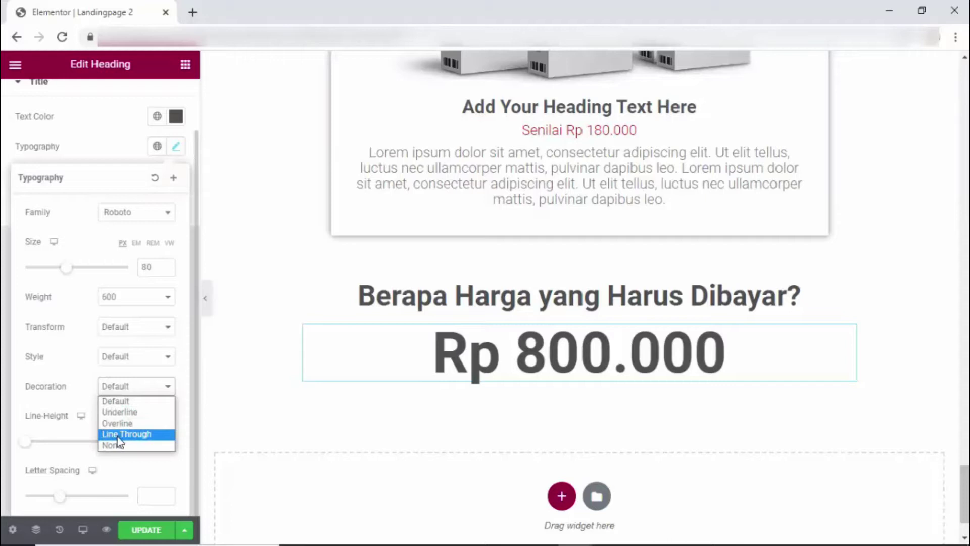
{"action": "left_click", "coordinate": [119, 438]}
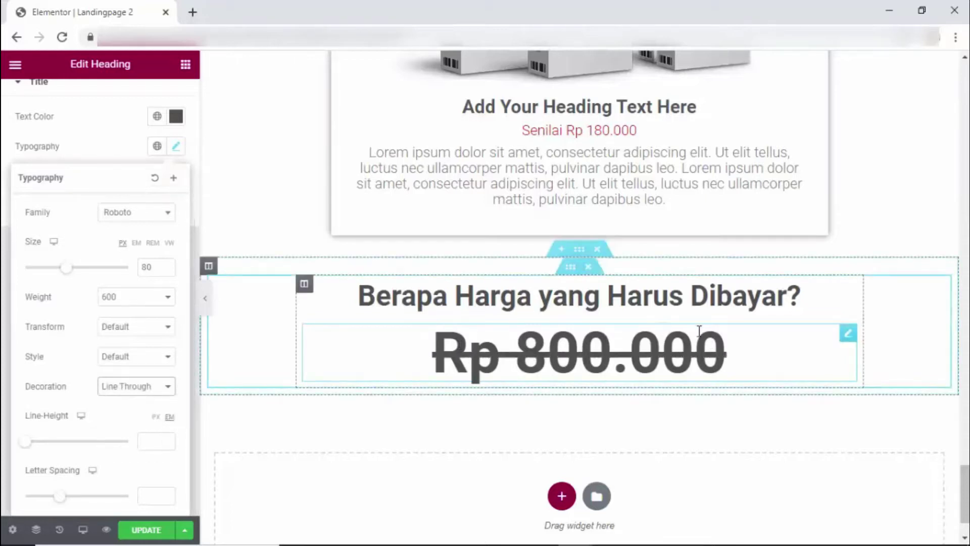
Duplicate the "Berapa Harga yang Harus Dibayar?" heading and move the copy below the struck-through price
{"action": "scroll", "coordinate": [803, 313], "scroll_direction": "down", "scroll_amount": 1}
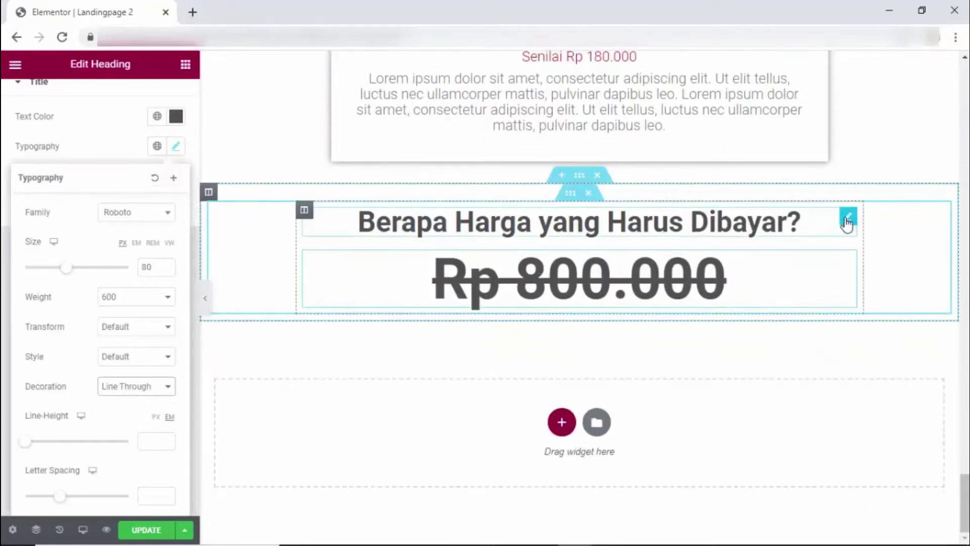
{"action": "right_click", "coordinate": [848, 222]}
{"action": "left_click", "coordinate": [857, 253]}
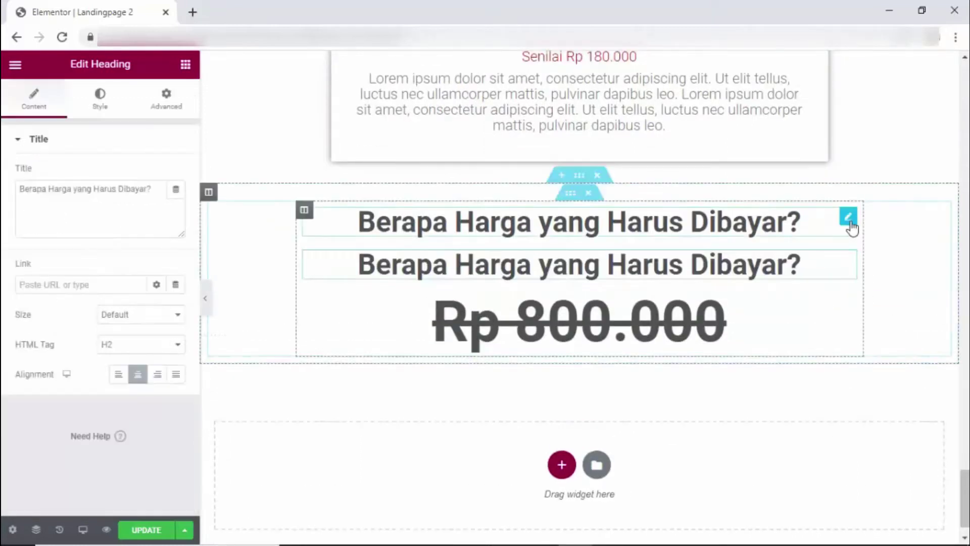
{"action": "left_click_drag", "start_coordinate": [853, 225], "coordinate": [596, 305]}
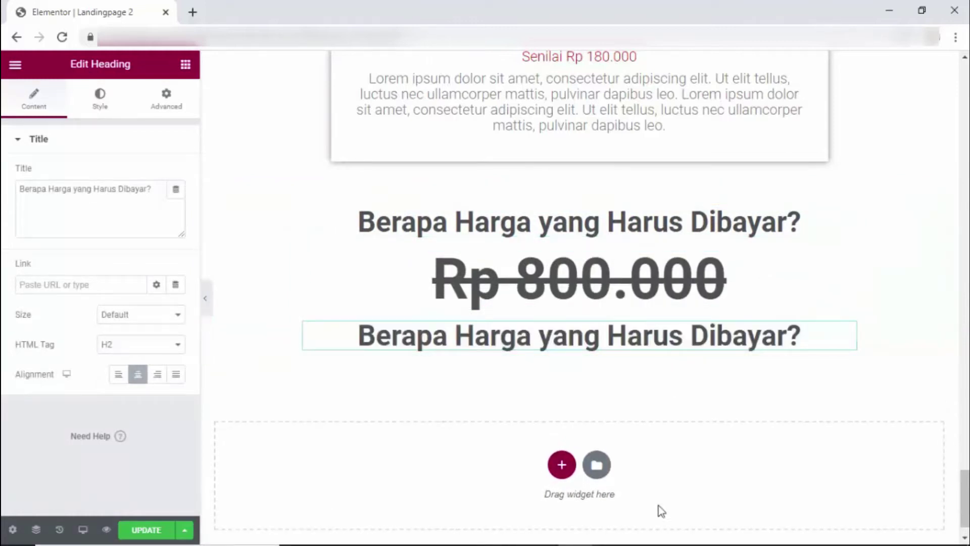
Retitle the heading below the price "Anda Beruntung Hari Ini Tidak Perlu Membayar Semahal Itu" and set its font weight to 300
{"action": "triple_click", "coordinate": [78, 192]}
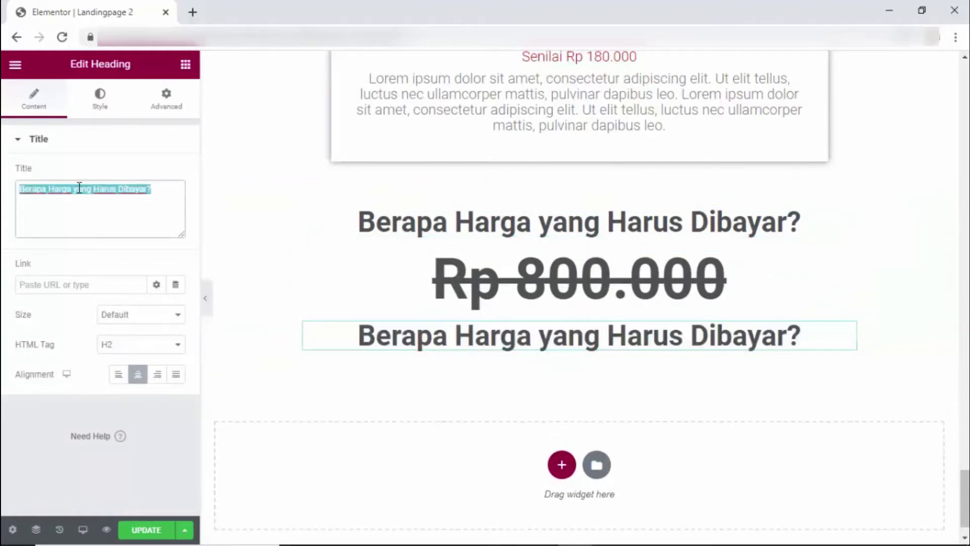
{"action": "type", "text": "Anda Beruntung Hari Ini Tidak Perlu Membayar Semahal Itu"}
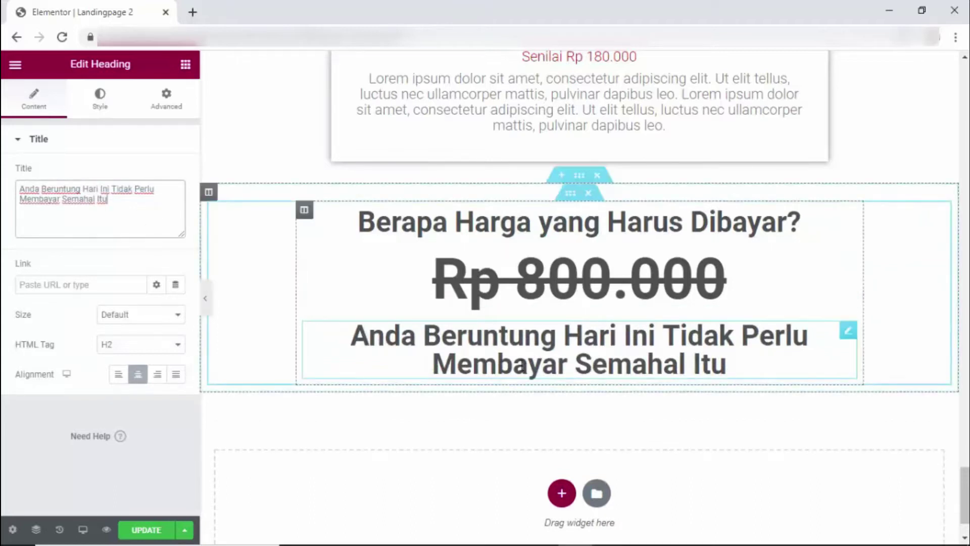
{"action": "left_click", "coordinate": [116, 110]}
{"action": "left_click", "coordinate": [176, 204]}
{"action": "left_click", "coordinate": [144, 356]}
{"action": "left_click", "coordinate": [130, 392]}
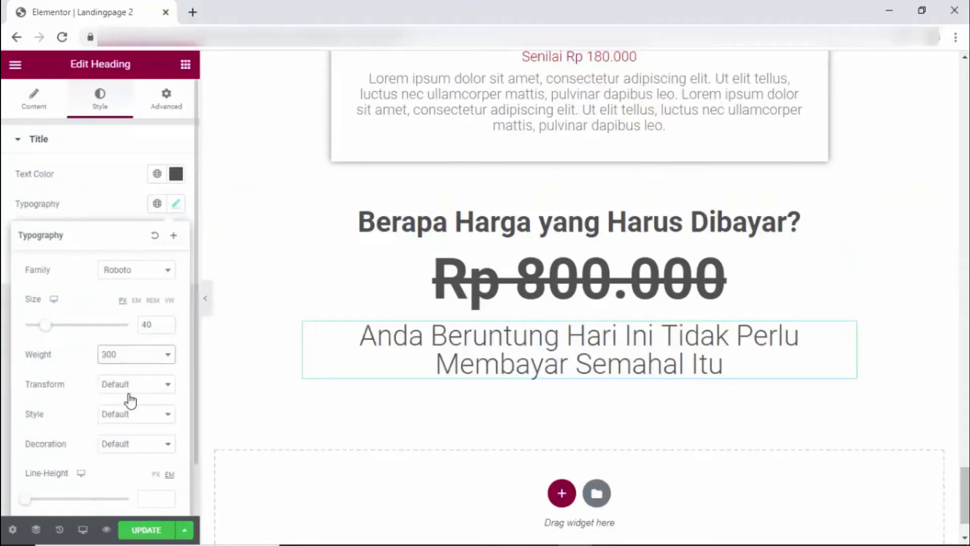
Duplicate the struck-through "Rp 800.000" heading and move the copy below the "Anda Beruntung Hari Ini" text
{"action": "scroll", "coordinate": [838, 212], "scroll_direction": "down", "scroll_amount": 1}
{"action": "right_click", "coordinate": [844, 195]}
{"action": "left_click", "coordinate": [852, 222]}
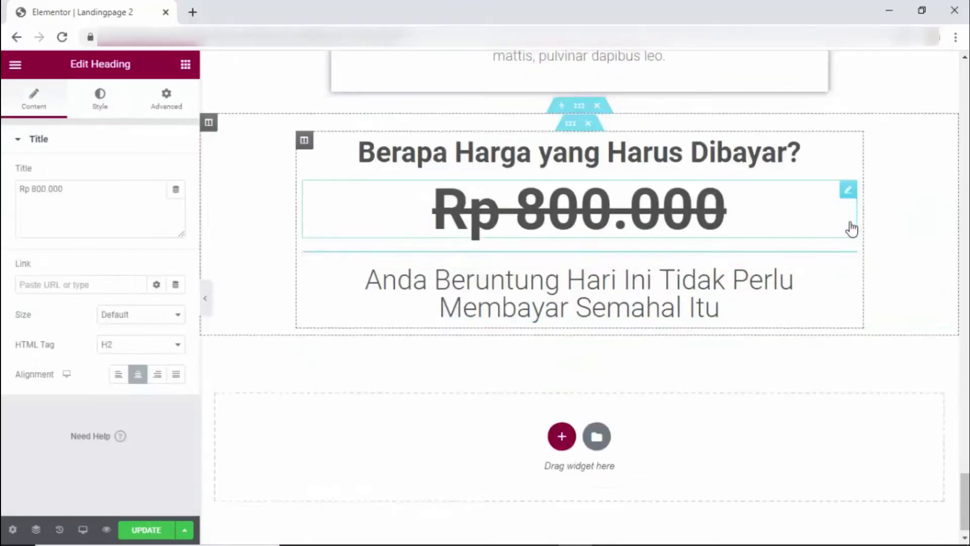
{"action": "left_click_drag", "start_coordinate": [847, 267], "coordinate": [568, 335]}
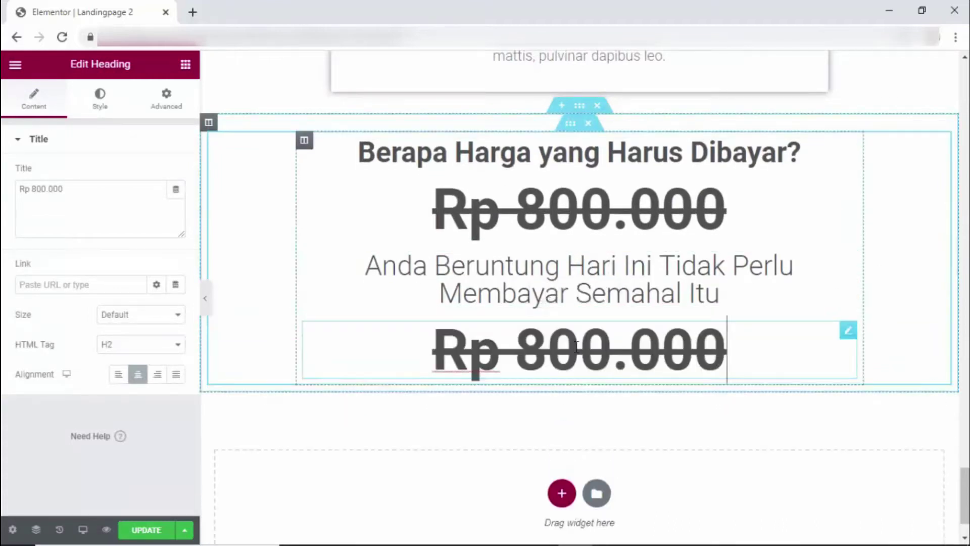
Change the text color of the lower "Rp 800.000" heading to dark red
{"action": "left_click", "coordinate": [99, 109]}
{"action": "left_click", "coordinate": [176, 174]}
{"action": "left_click", "coordinate": [106, 355]}
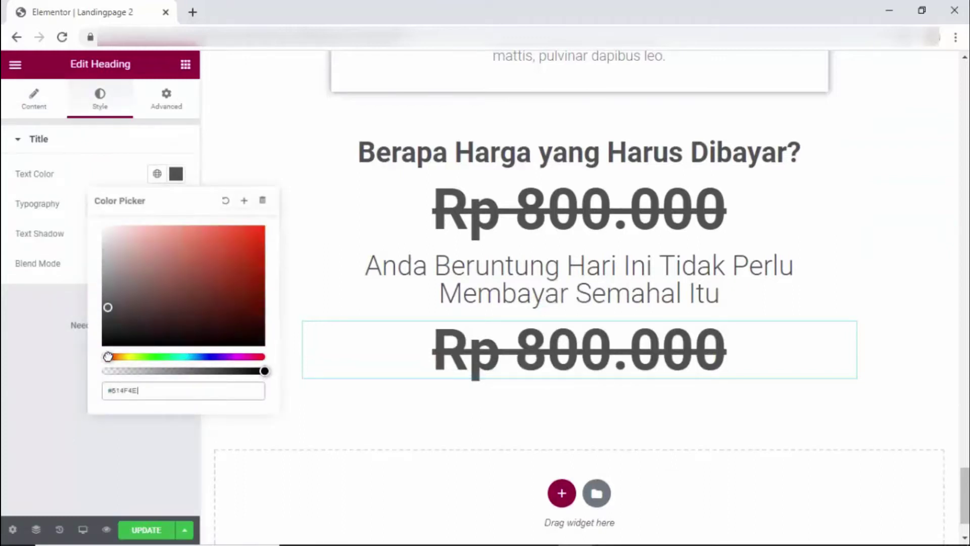
{"action": "left_click", "coordinate": [257, 251]}
{"action": "left_click", "coordinate": [119, 119]}
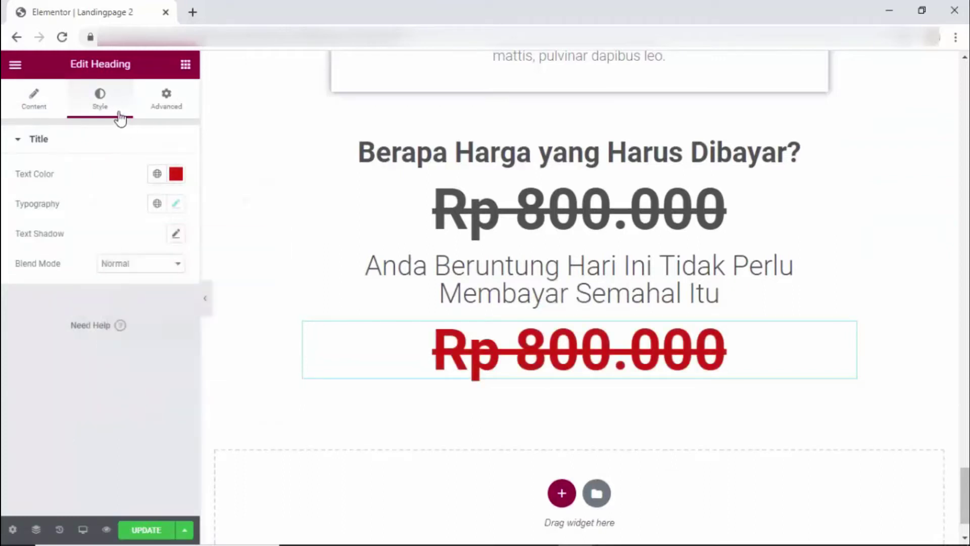
Set the red price heading's text decoration to Default to remove its strikethrough
{"action": "left_click", "coordinate": [176, 203]}
{"action": "scroll", "coordinate": [52, 368], "scroll_direction": "down", "scroll_amount": 1}
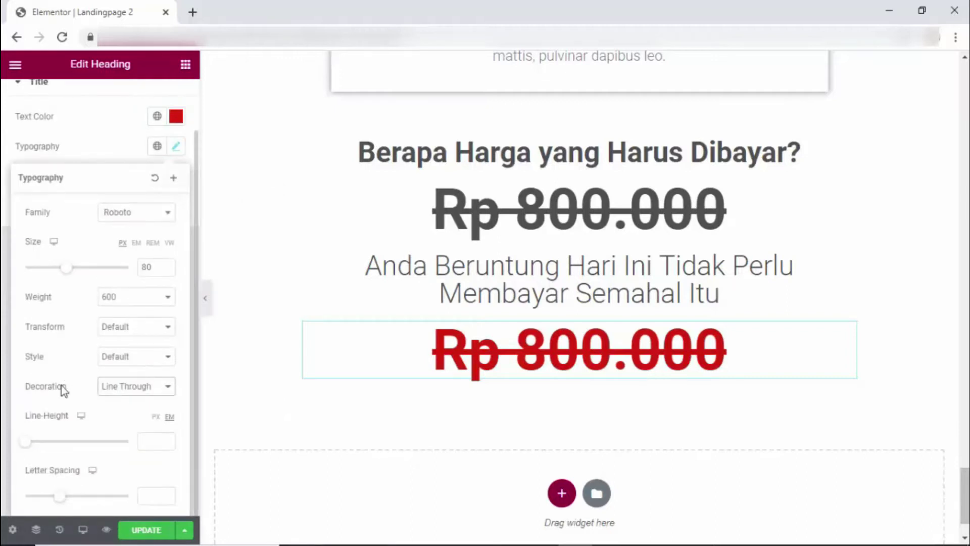
{"action": "left_click", "coordinate": [139, 387]}
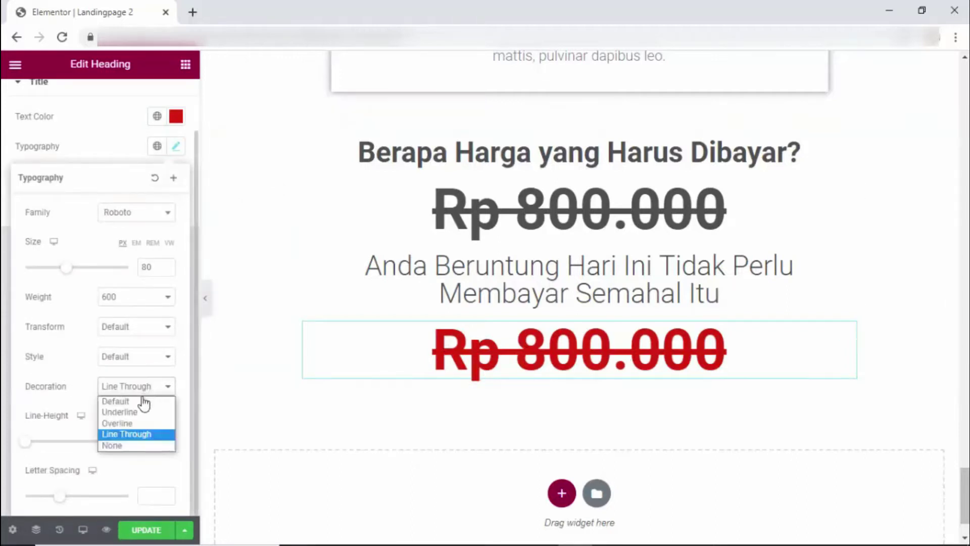
{"action": "left_click", "coordinate": [135, 404]}
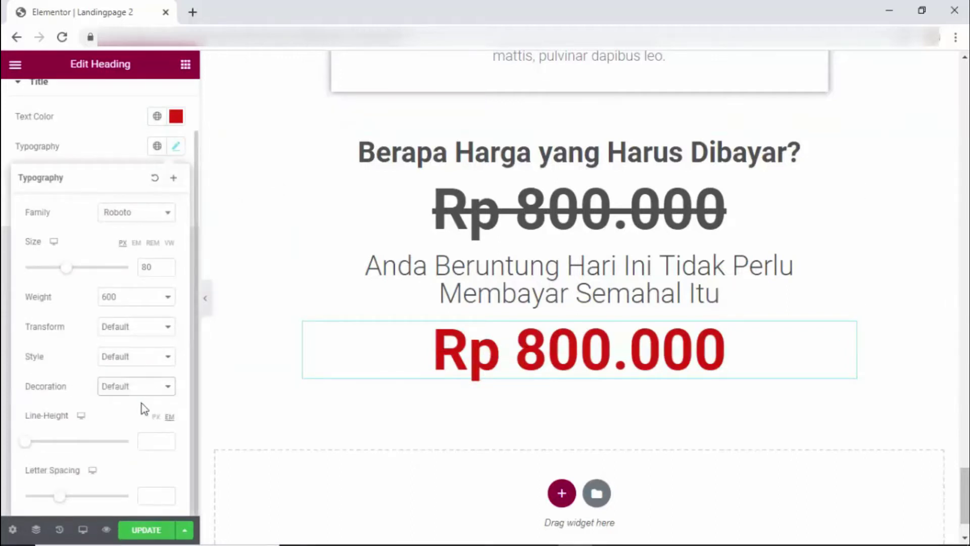
Change the red price heading's title to "Rp 99.000"
{"action": "scroll", "coordinate": [45, 131], "scroll_direction": "up", "scroll_amount": 2}
{"action": "left_click", "coordinate": [30, 98]}
{"action": "left_click_drag", "start_coordinate": [32, 190], "coordinate": [40, 190]}
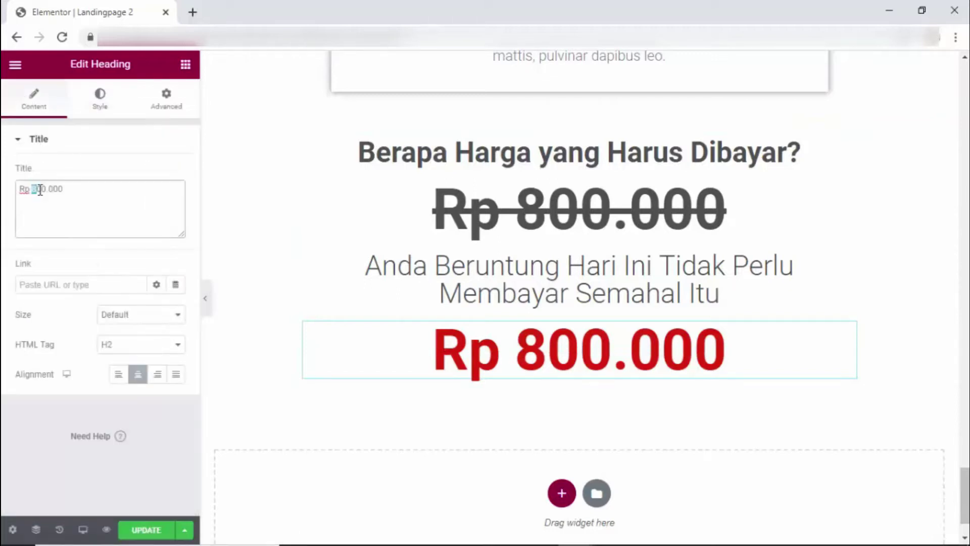
{"action": "type", "text": "1"}
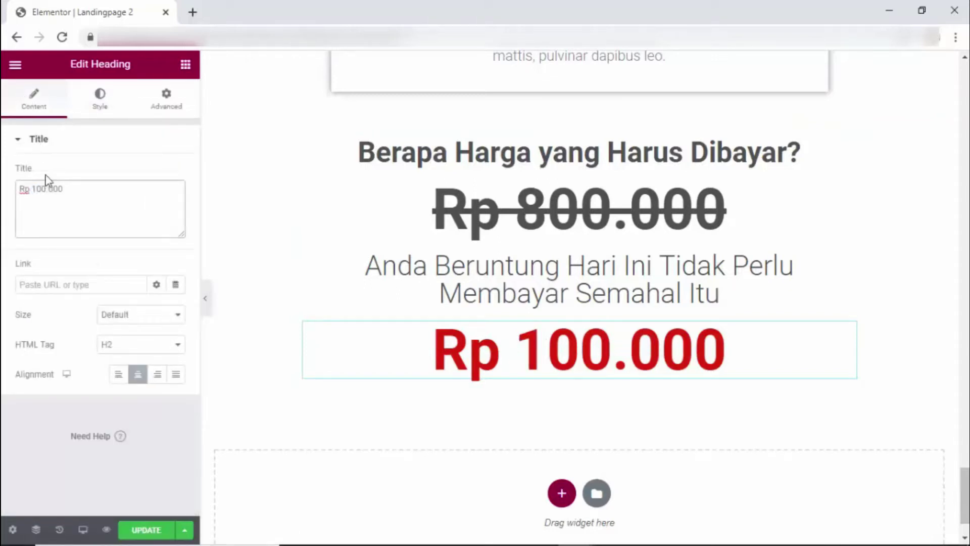
{"action": "scroll", "coordinate": [624, 311], "scroll_direction": "down", "scroll_amount": 1}
{"action": "left_click_drag", "start_coordinate": [32, 189], "coordinate": [46, 190]}
{"action": "type", "text": "99"}
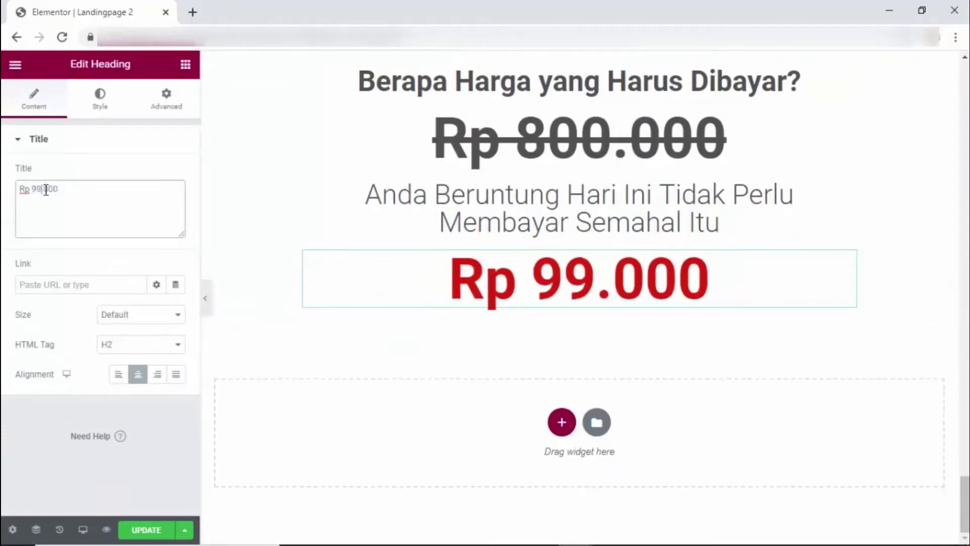
{"action": "left_click", "coordinate": [628, 219]}
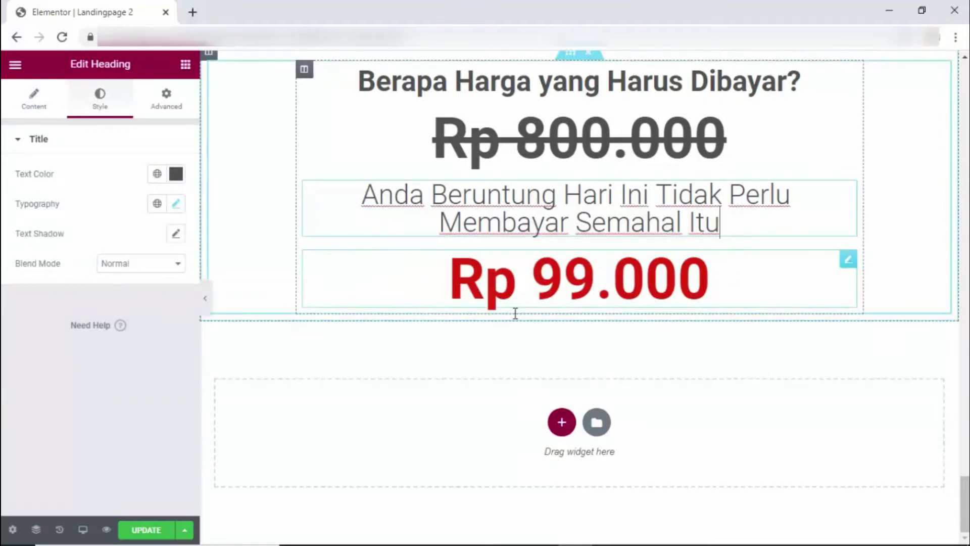
Add a one-column section below the red price and place an inner section with a content width of 600 in it
{"action": "left_click", "coordinate": [562, 422]}
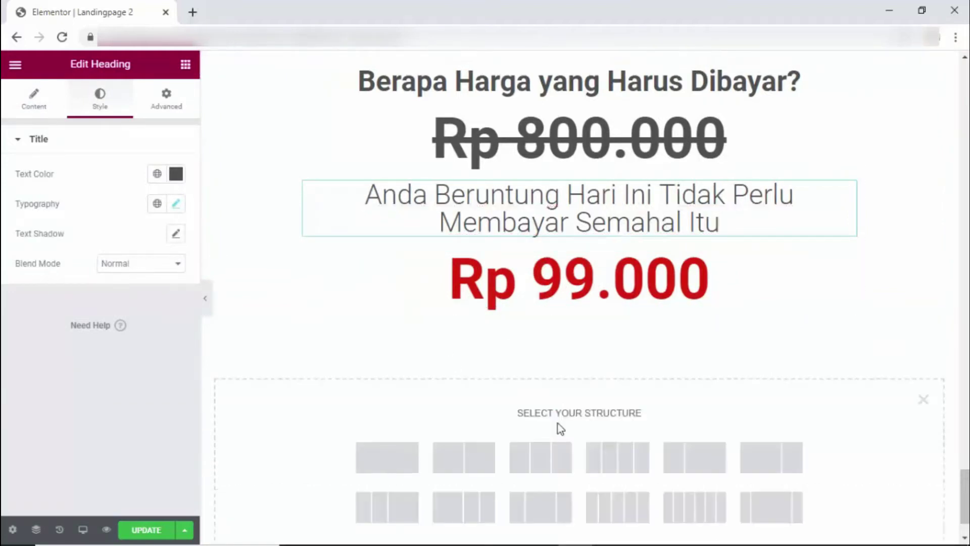
{"action": "left_click", "coordinate": [374, 469]}
{"action": "left_click", "coordinate": [186, 64]}
{"action": "left_click_drag", "start_coordinate": [91, 205], "coordinate": [581, 344]}
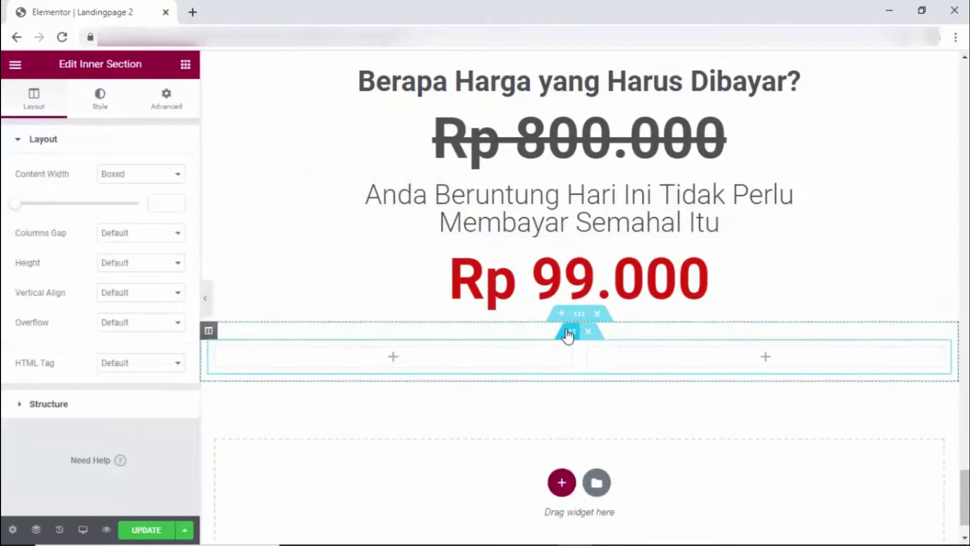
{"action": "left_click", "coordinate": [165, 204]}
{"action": "type", "text": "600"}
Add an image widget to the inner section's left column and insert Contoh-Produk.png from the media library
{"action": "left_click", "coordinate": [456, 365]}
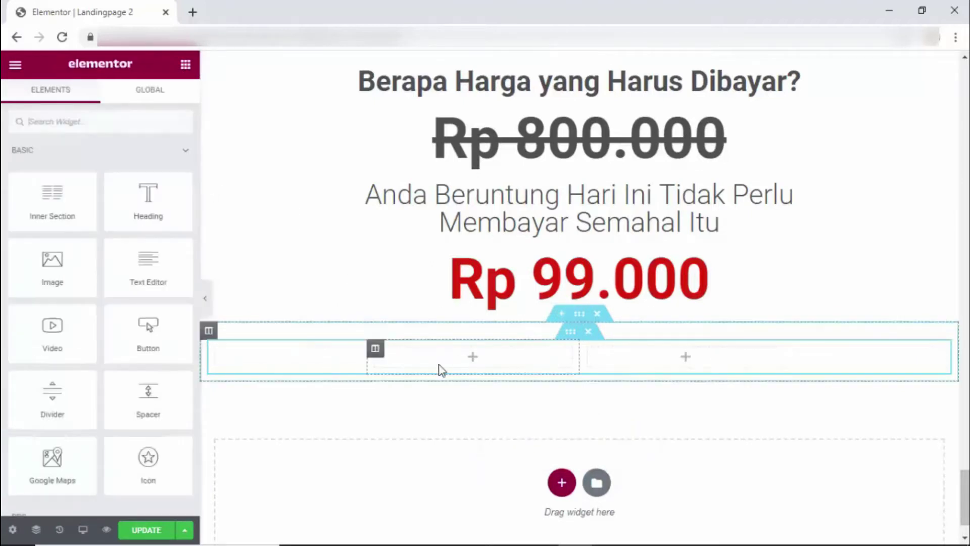
{"action": "left_click_drag", "start_coordinate": [76, 272], "coordinate": [452, 359]}
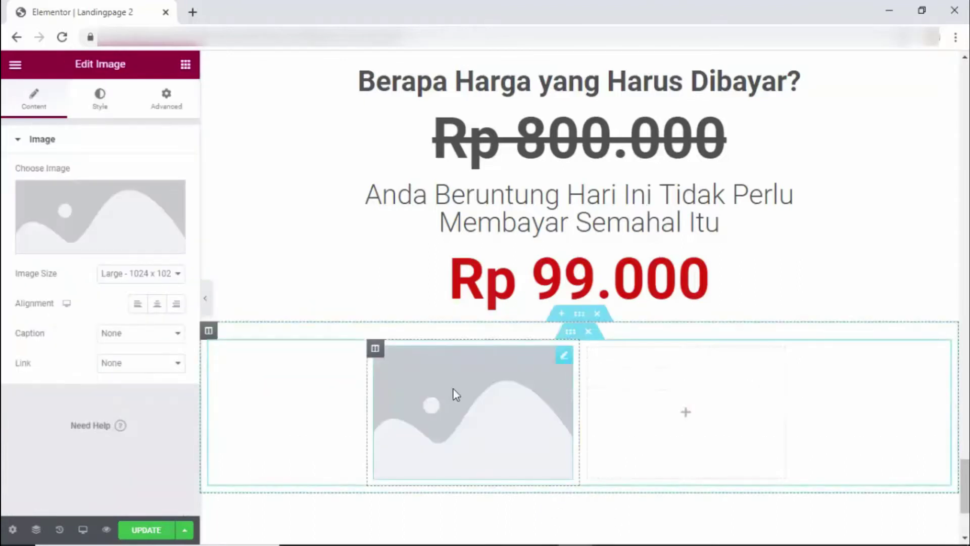
{"action": "left_click", "coordinate": [177, 227]}
{"action": "left_click", "coordinate": [97, 230]}
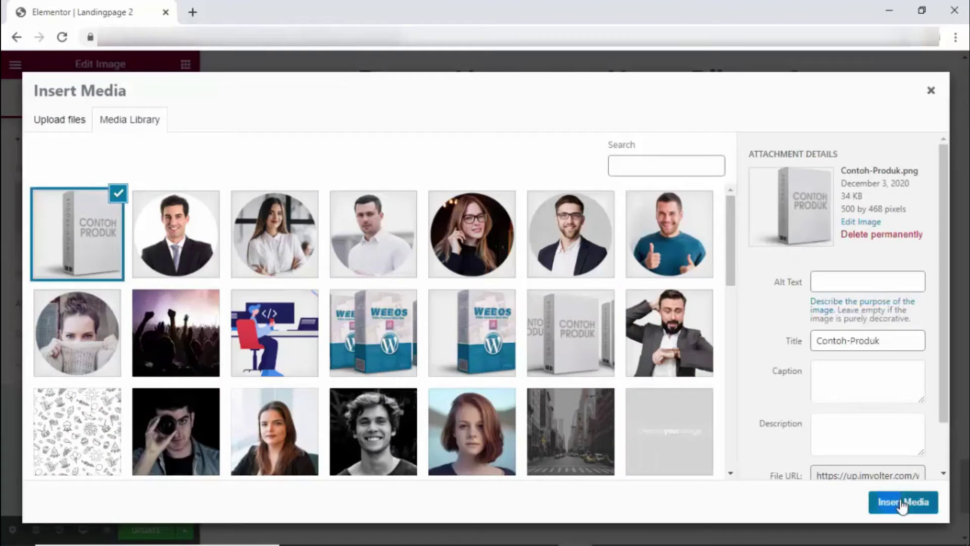
{"action": "left_click", "coordinate": [902, 494]}
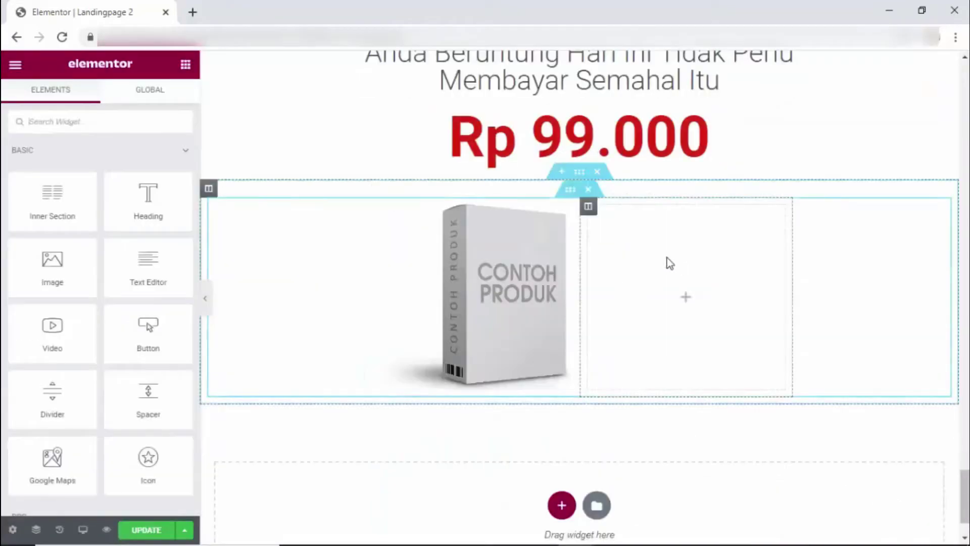
Give the empty column beside the product image a gradient background with bright orange as its first color
{"action": "left_click", "coordinate": [588, 206]}
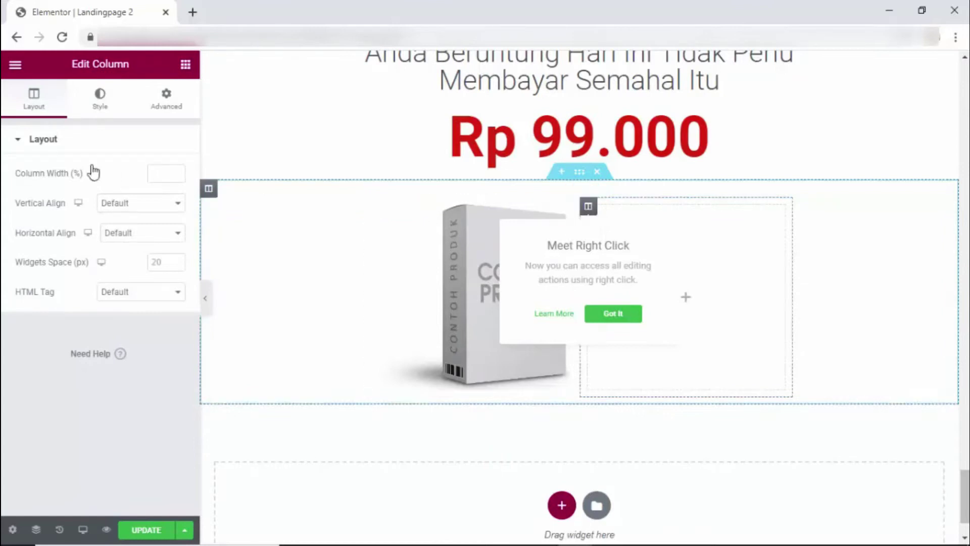
{"action": "left_click", "coordinate": [119, 112]}
{"action": "left_click", "coordinate": [158, 204]}
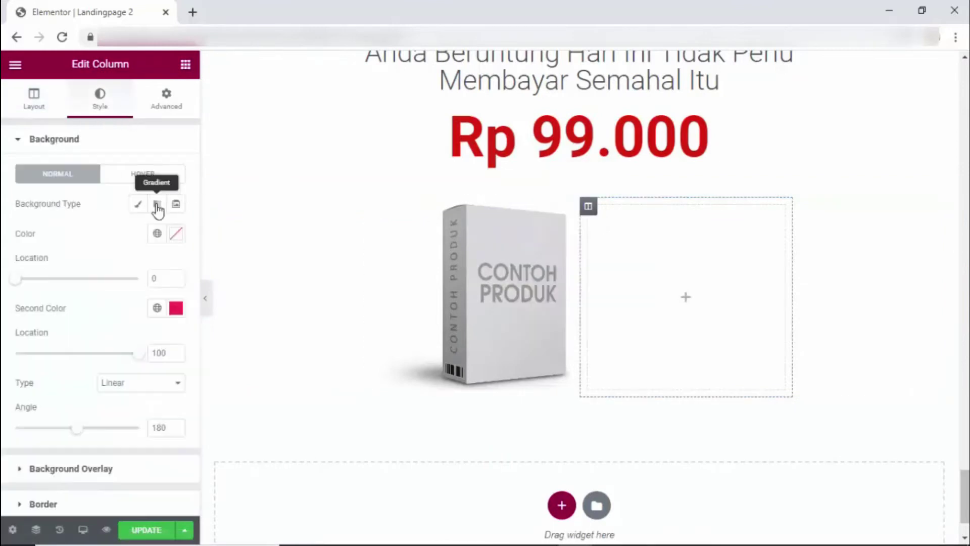
{"action": "left_click", "coordinate": [175, 234]}
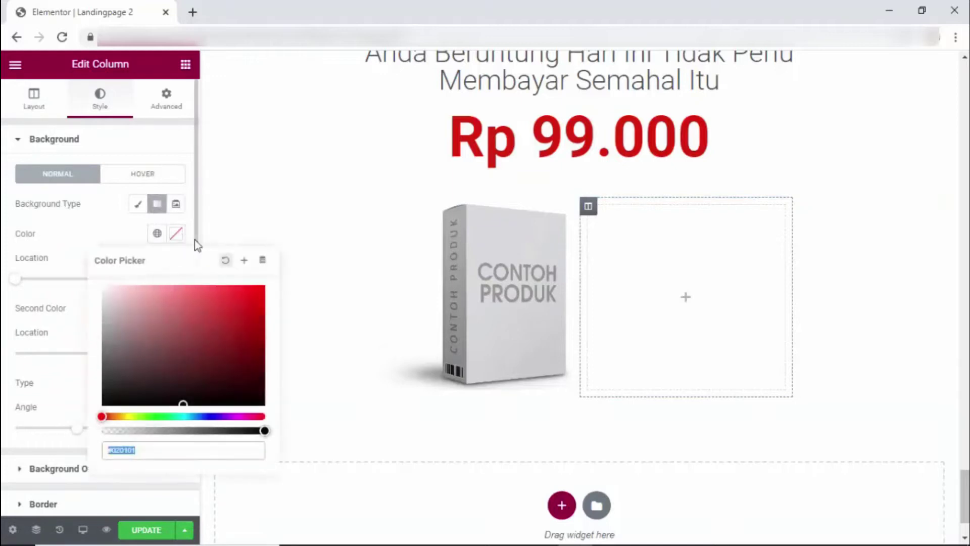
{"action": "left_click", "coordinate": [208, 306]}
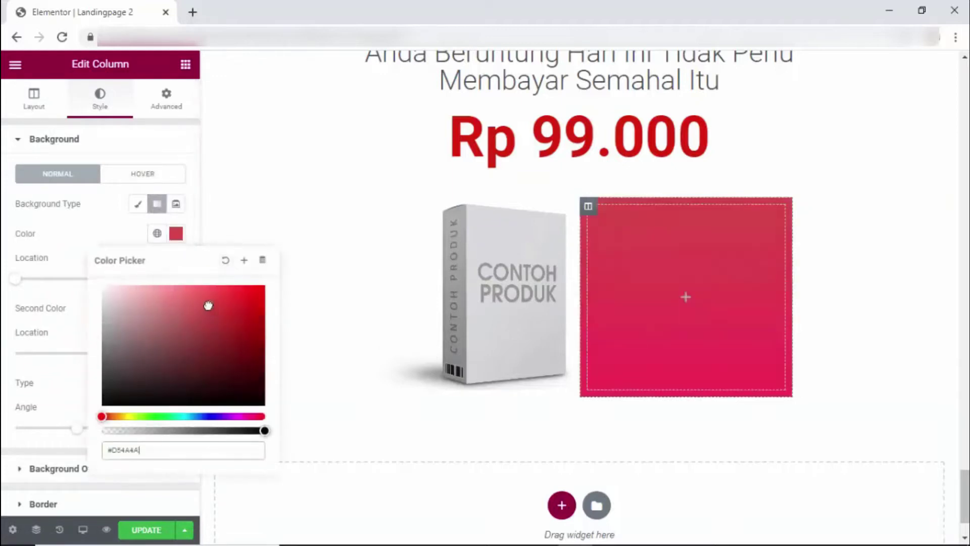
{"action": "left_click", "coordinate": [113, 416]}
{"action": "left_click", "coordinate": [264, 289]}
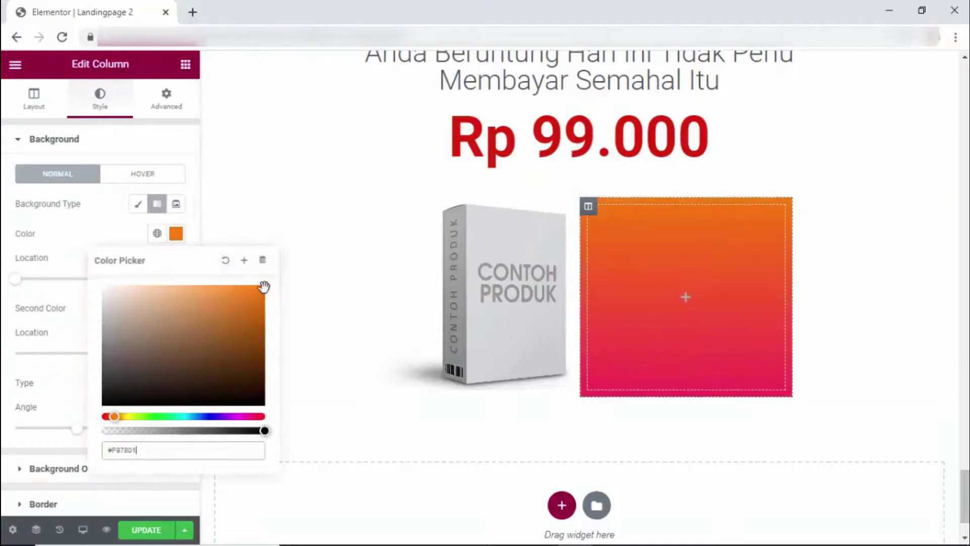
Set the second color of the column's gradient background to red-orange
{"action": "left_click", "coordinate": [176, 307]}
{"action": "left_click", "coordinate": [111, 239]}
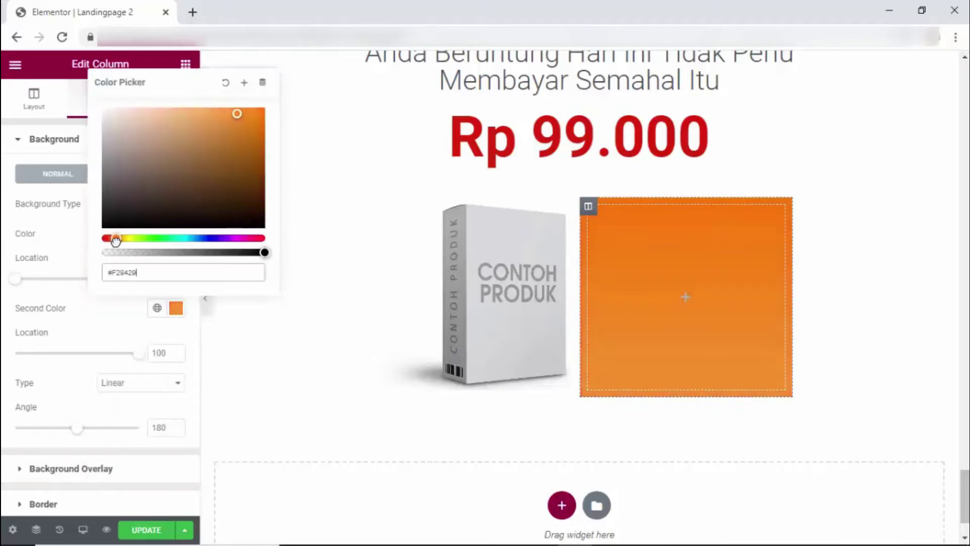
{"action": "left_click", "coordinate": [108, 239]}
{"action": "left_click", "coordinate": [176, 309]}
Set the gradient column's border radius to 20 px on all corners
{"action": "scroll", "coordinate": [121, 418], "scroll_direction": "down", "scroll_amount": 3}
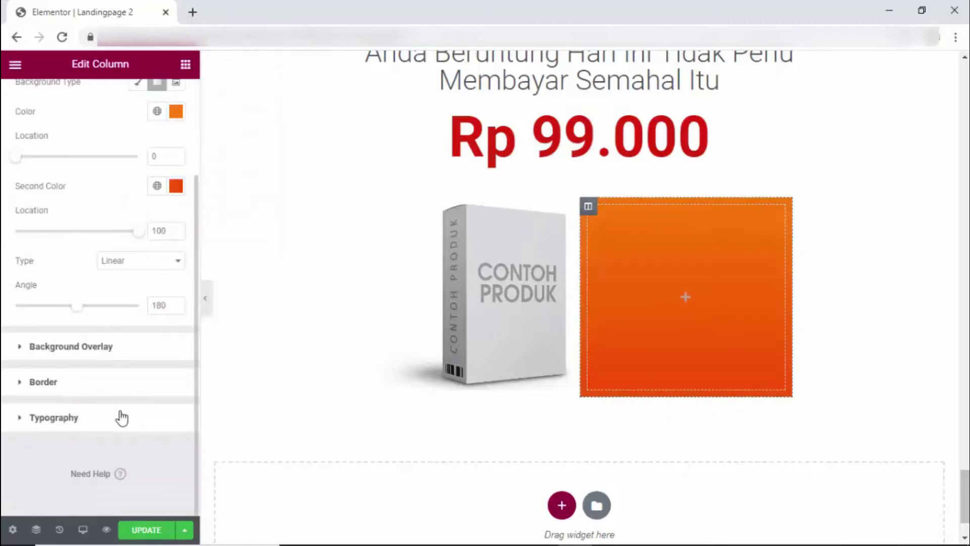
{"action": "left_click", "coordinate": [64, 387]}
{"action": "left_click", "coordinate": [26, 330]}
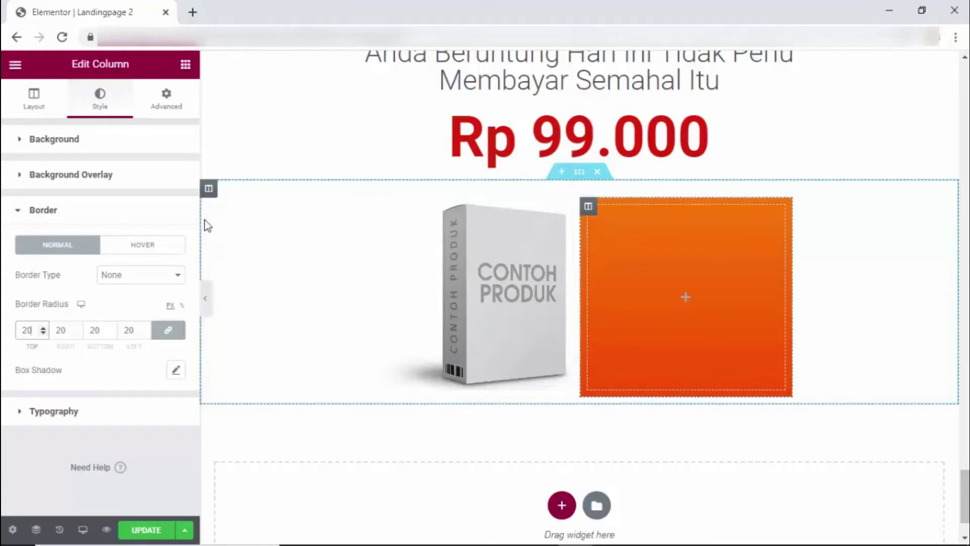
Add a spacer to the orange column and move a duplicate of the "Rp 99.000" heading into it
{"action": "left_click", "coordinate": [185, 65]}
{"action": "left_click_drag", "start_coordinate": [156, 411], "coordinate": [662, 325]}
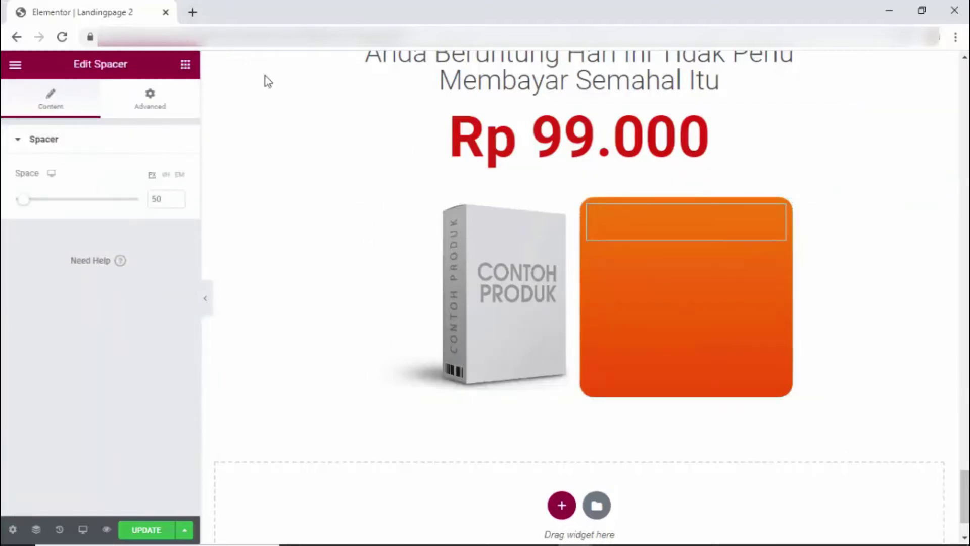
{"action": "right_click", "coordinate": [851, 120]}
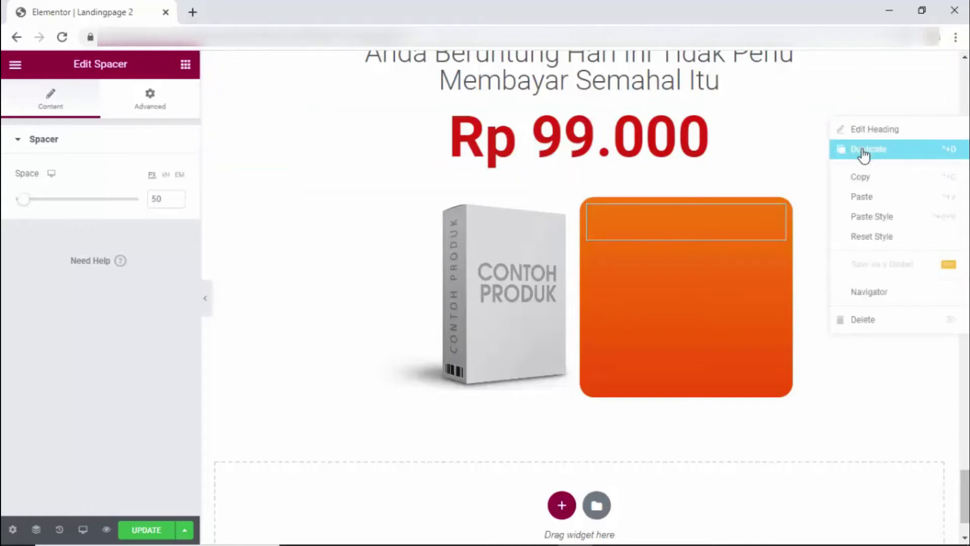
{"action": "left_click", "coordinate": [864, 149]}
{"action": "left_click_drag", "start_coordinate": [801, 210], "coordinate": [713, 282]}
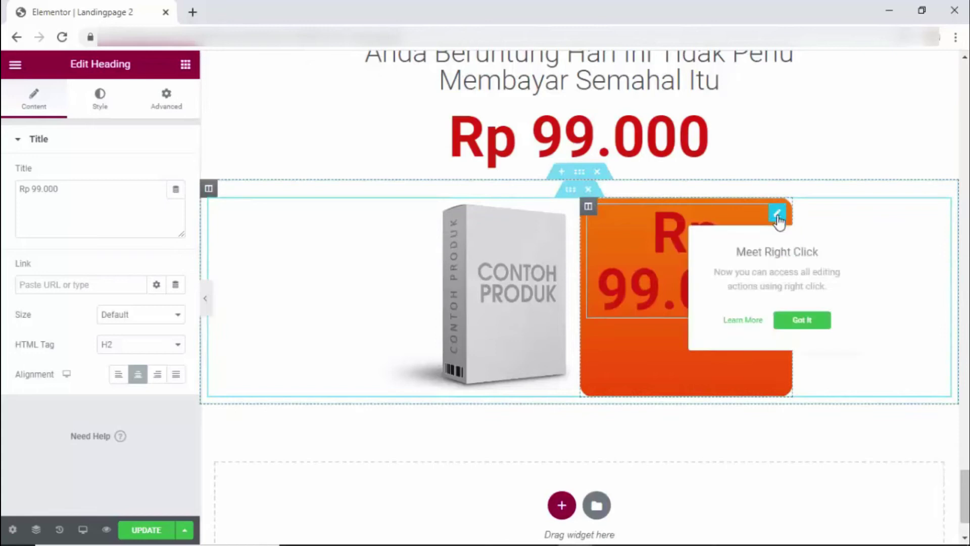
Set the text color of the "Rp 99.000" heading in the orange column to white, #FFFFFF
{"action": "left_click", "coordinate": [778, 220]}
{"action": "left_click", "coordinate": [100, 98]}
{"action": "left_click", "coordinate": [177, 173]}
{"action": "type", "text": "#FFFFFF"}
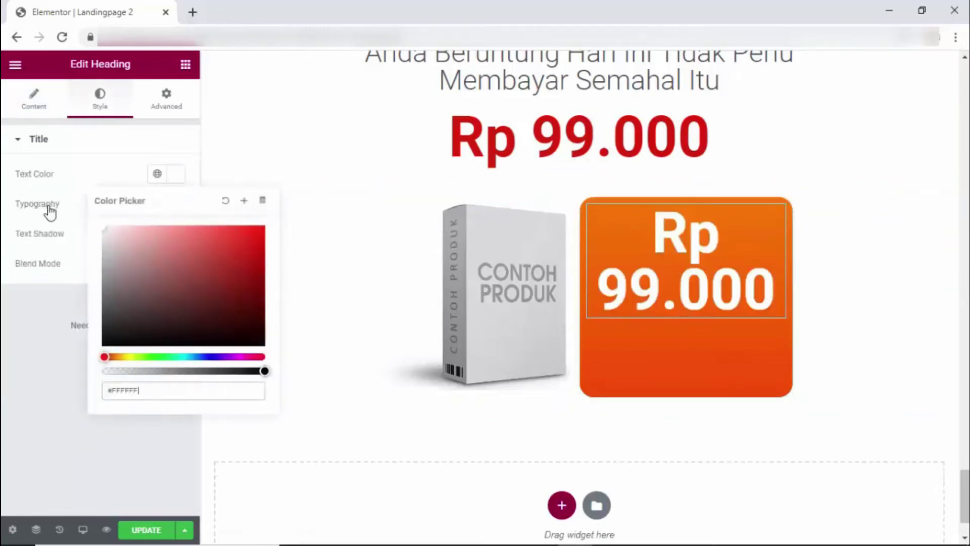
{"action": "left_click", "coordinate": [177, 175]}
Set the font size of the white "Rp 99.000" heading to 40 px
{"action": "left_click", "coordinate": [175, 205]}
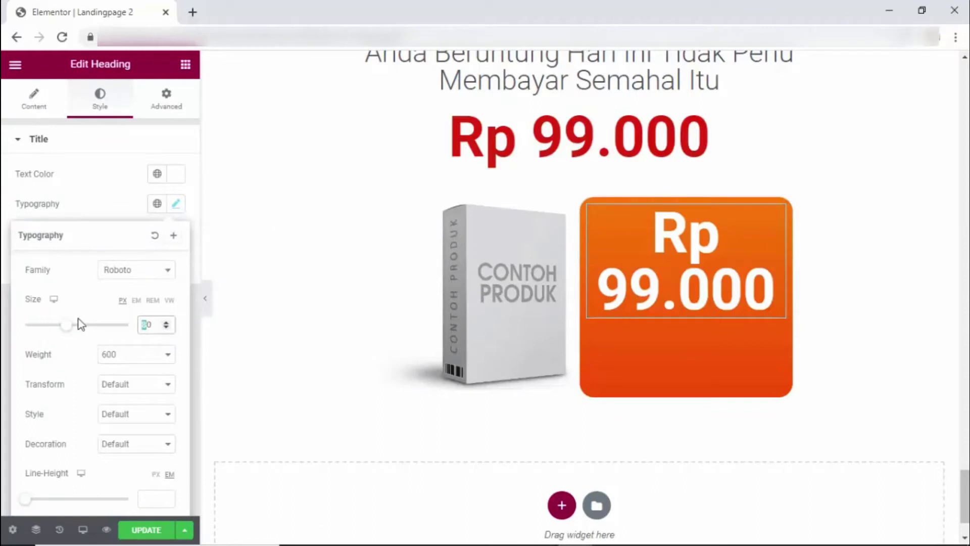
{"action": "type", "text": "3"}
{"action": "key", "text": "BackSpace"}
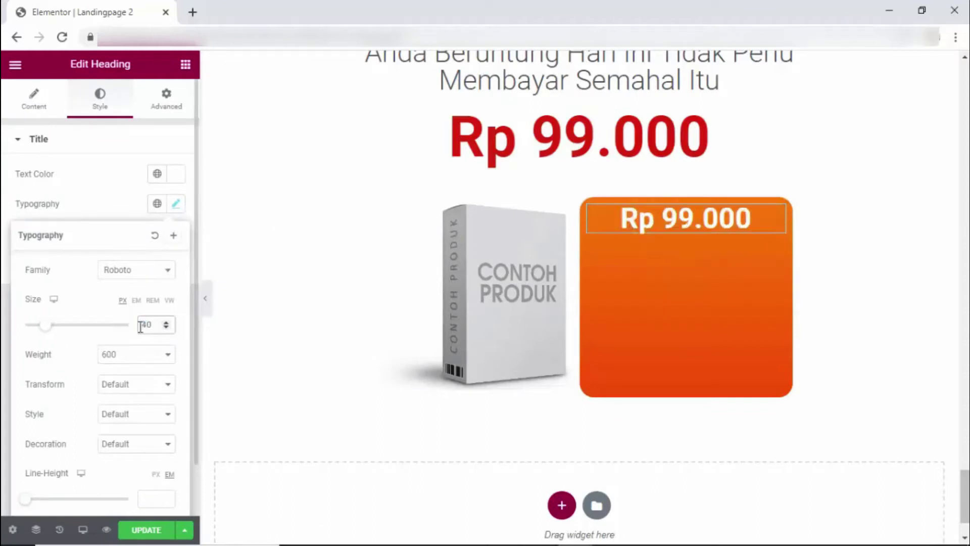
{"action": "type", "text": "4"}
Place the white price heading below the spacer and set the spacer's height to 10 px
{"action": "left_click_drag", "start_coordinate": [780, 224], "coordinate": [713, 211]}
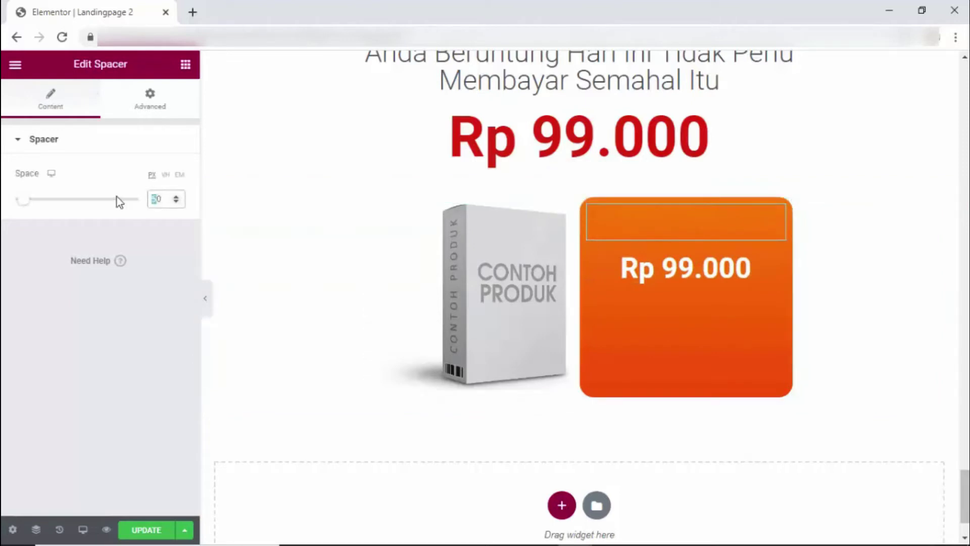
{"action": "type", "text": "1"}
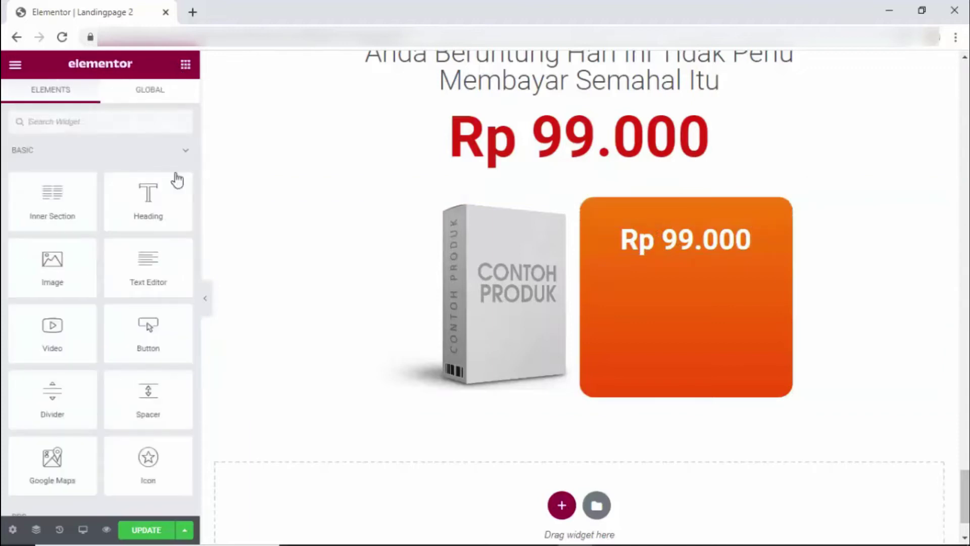
Add an icon list widget to the orange column directly below the white "Rp 99.000" heading
{"action": "scroll", "coordinate": [173, 350], "scroll_direction": "down", "scroll_amount": 10}
{"action": "scroll", "coordinate": [163, 356], "scroll_direction": "down", "scroll_amount": 10}
{"action": "left_click_drag", "start_coordinate": [148, 391], "coordinate": [671, 280]}
{"action": "left_click_drag", "start_coordinate": [674, 298], "coordinate": [724, 256]}
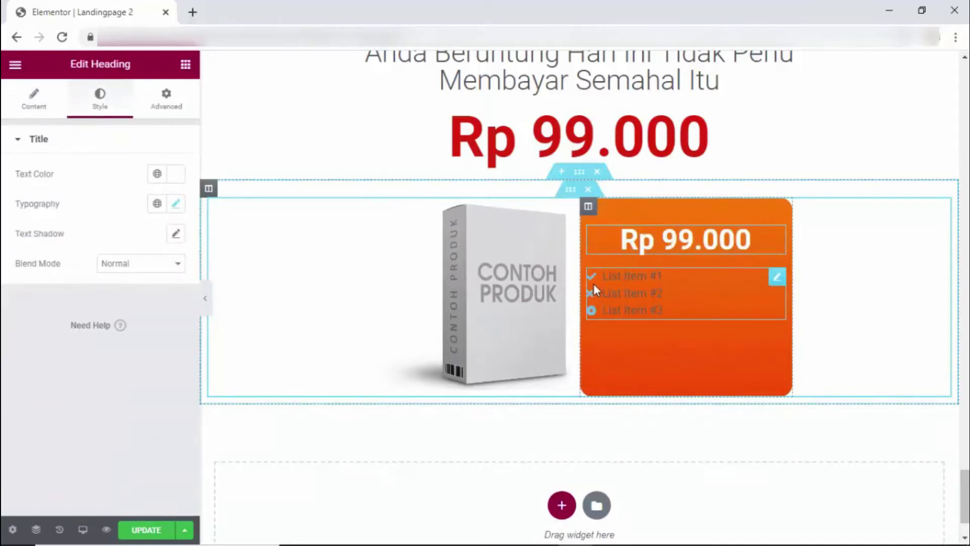
Open the orange column's settings for editing
{"action": "left_click", "coordinate": [588, 210]}
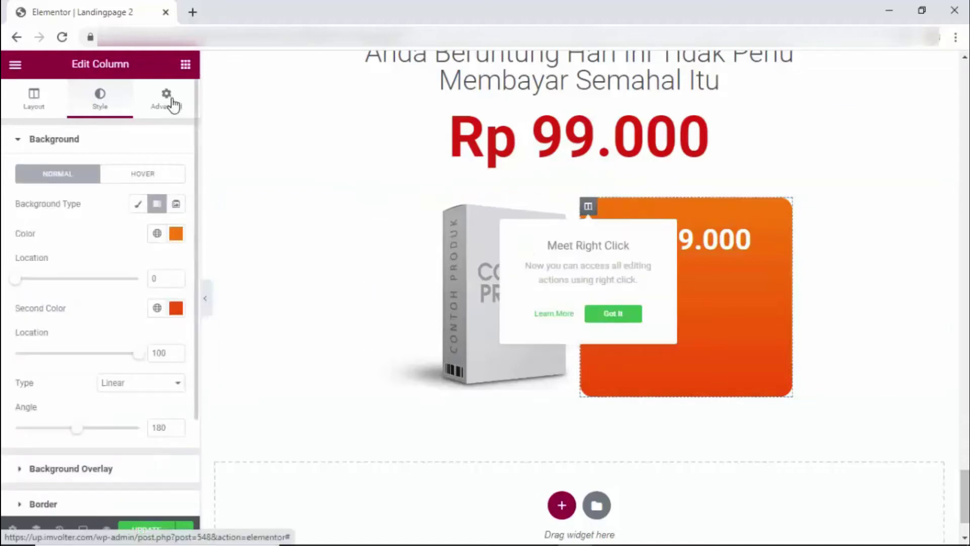
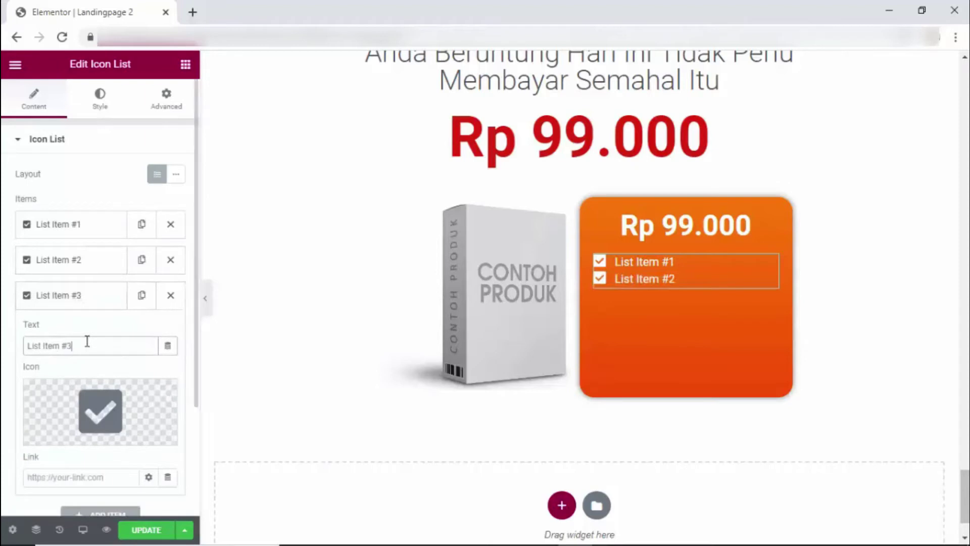
Set the icon list text's font size to 20 px and its weight to 300
{"action": "left_click", "coordinate": [80, 342]}
{"action": "left_click", "coordinate": [168, 354]}
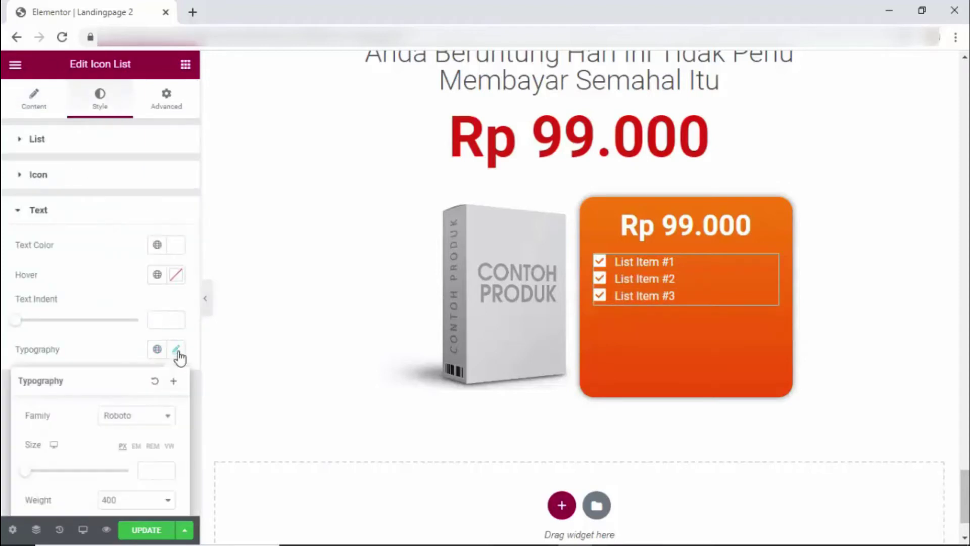
{"action": "type", "text": "20"}
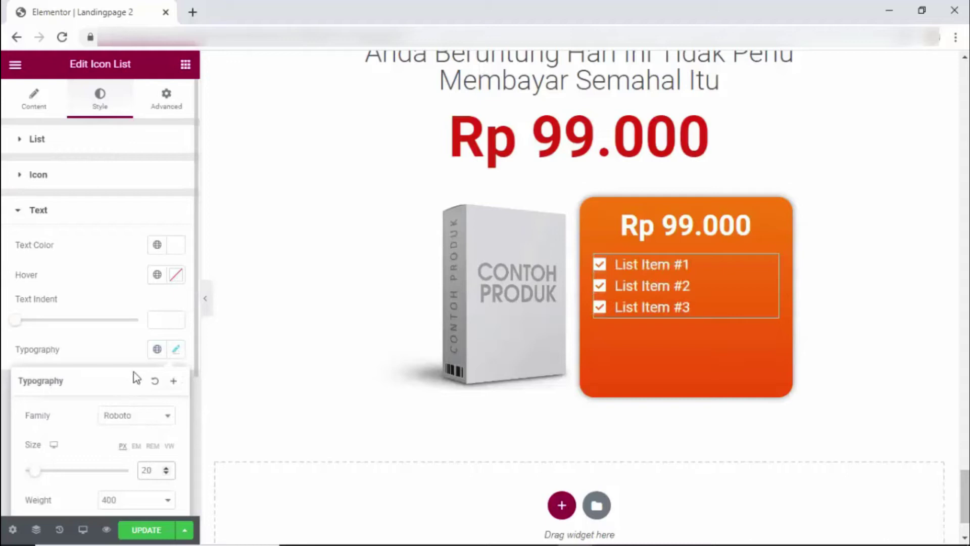
{"action": "scroll", "coordinate": [135, 378], "scroll_direction": "down", "scroll_amount": 4}
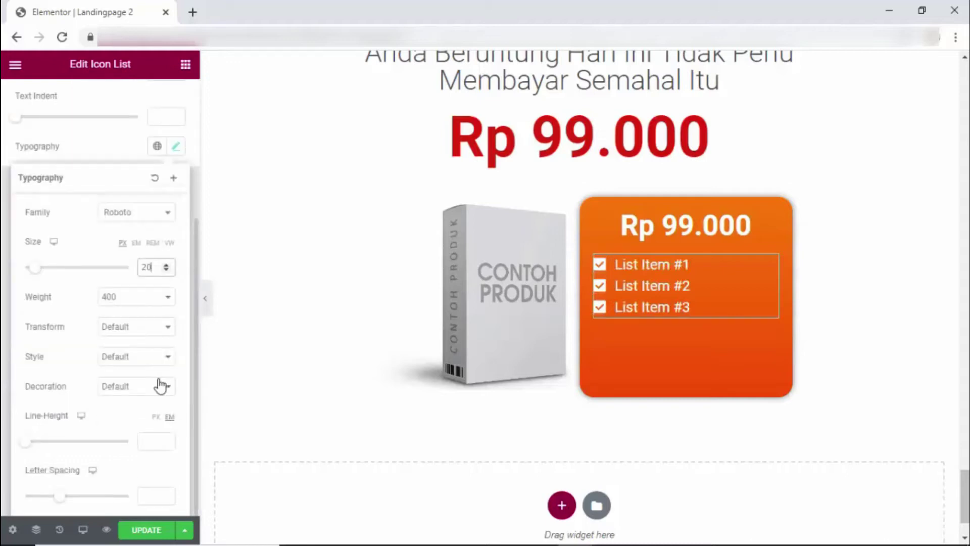
{"action": "left_click", "coordinate": [144, 300]}
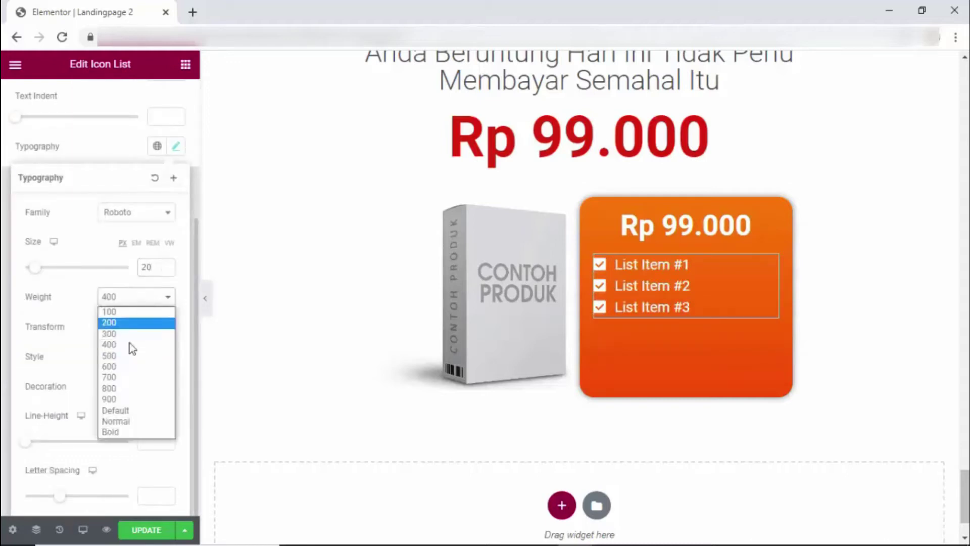
{"action": "left_click", "coordinate": [139, 335]}
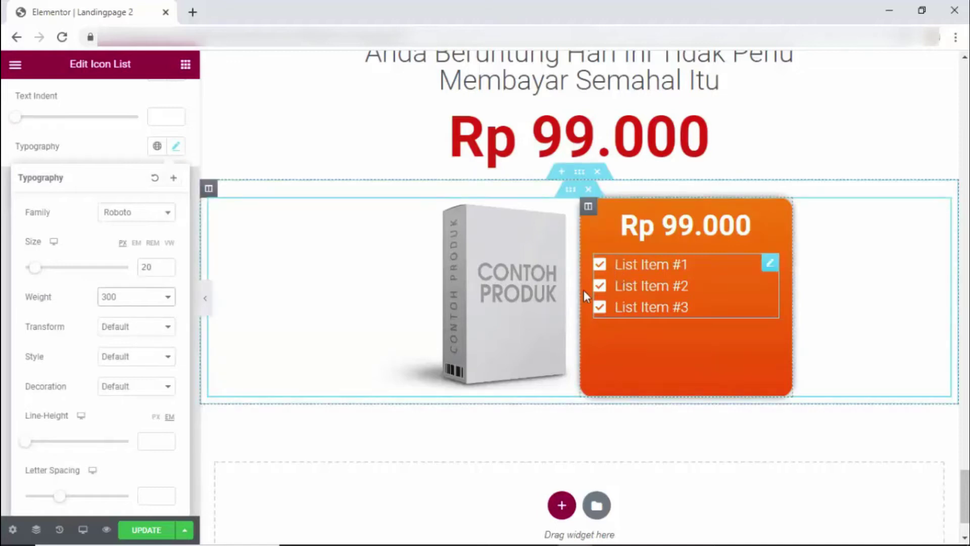
Set the space between the icon list's items to 0 after trying 5
{"action": "scroll", "coordinate": [52, 250], "scroll_direction": "up", "scroll_amount": 4}
{"action": "left_click", "coordinate": [28, 140]}
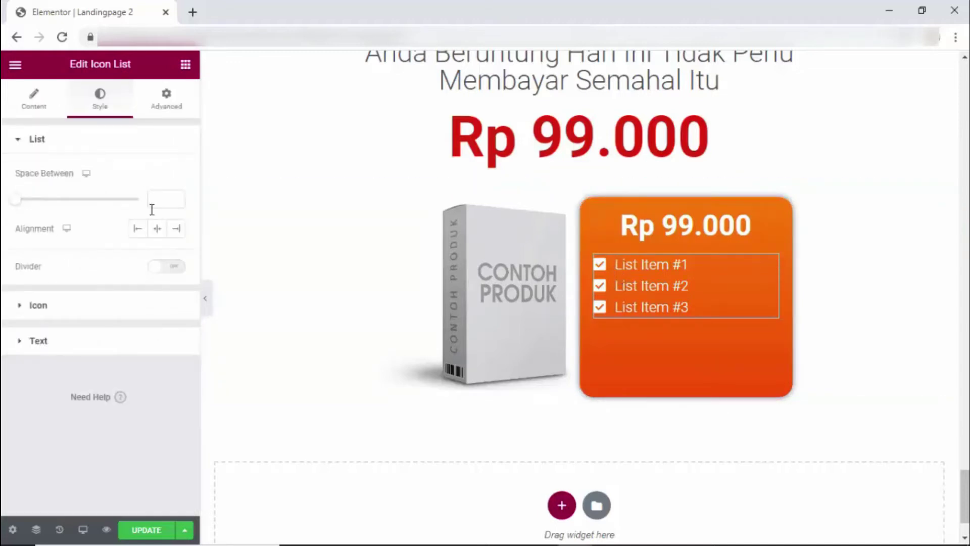
{"action": "type", "text": "5"}
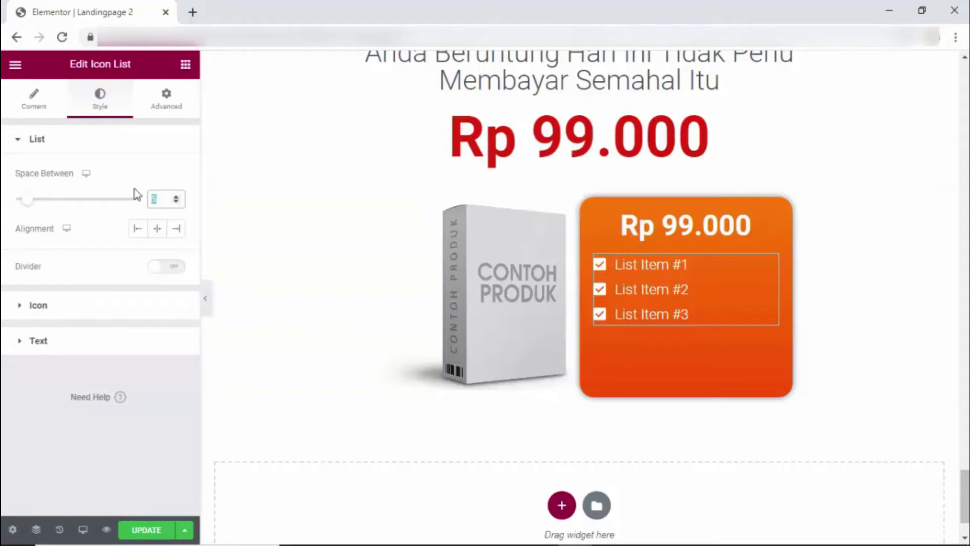
{"action": "type", "text": "0"}
{"action": "left_click", "coordinate": [668, 345]}
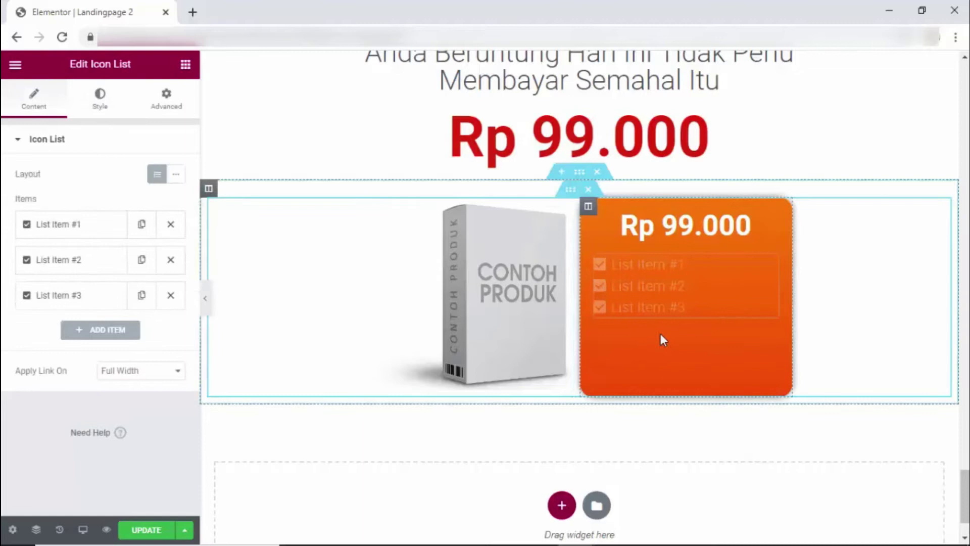
Add a button widget to the orange column directly below the icon list
{"action": "left_click", "coordinate": [185, 64]}
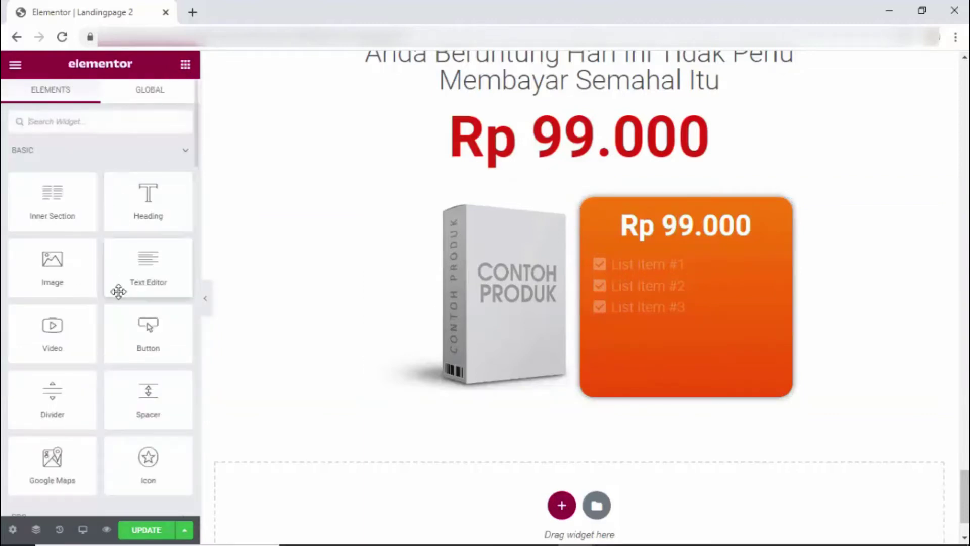
{"action": "left_click_drag", "start_coordinate": [154, 338], "coordinate": [692, 318]}
{"action": "left_click", "coordinate": [31, 251]}
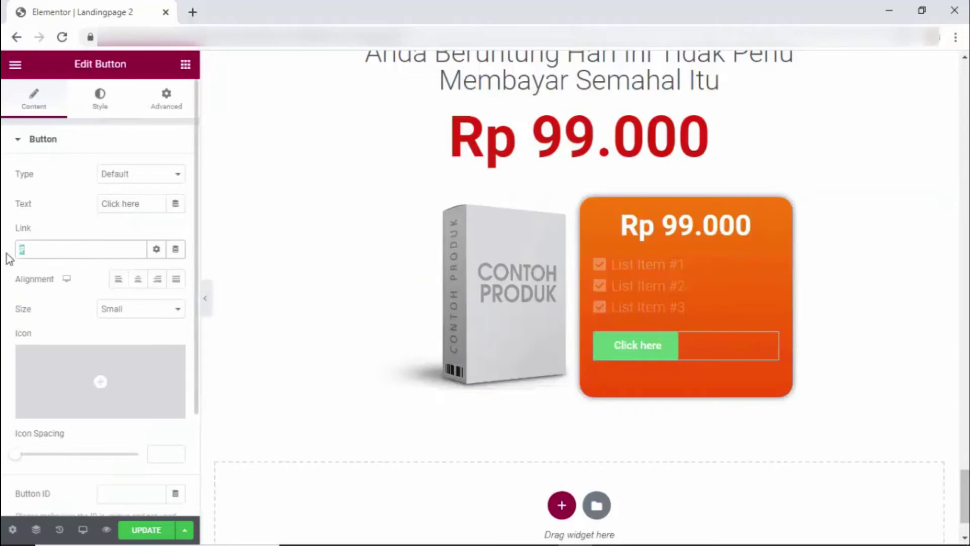
Set the button's background color to white, #FFFFFF, and its text color to orange
{"action": "left_click", "coordinate": [100, 99]}
{"action": "left_click", "coordinate": [175, 293]}
{"action": "type", "text": "#FFFFFF"}
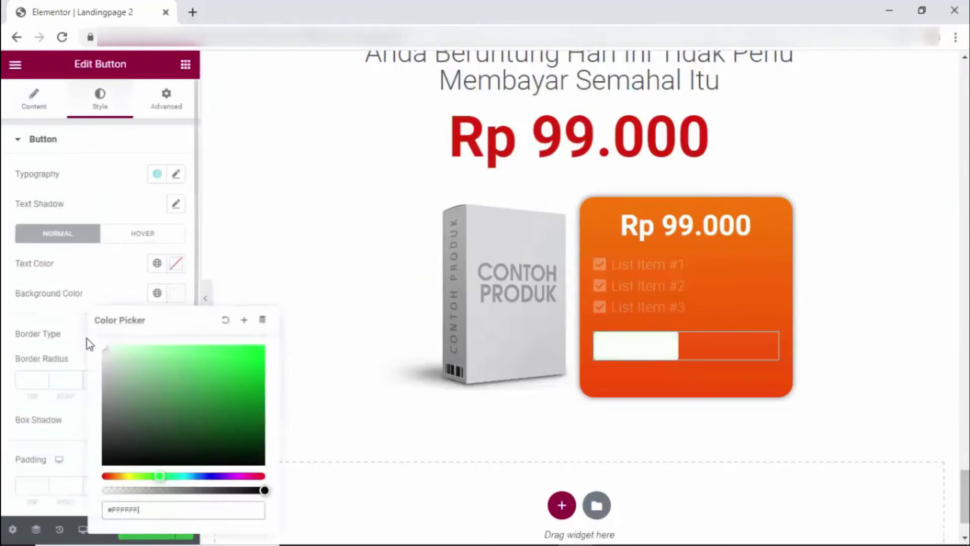
{"action": "left_click", "coordinate": [175, 263]}
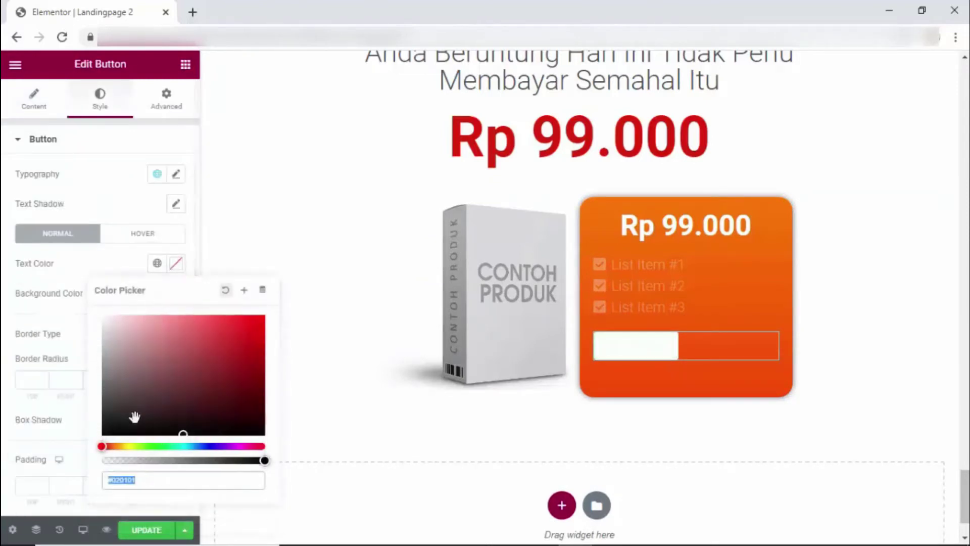
{"action": "left_click_drag", "start_coordinate": [137, 447], "coordinate": [113, 447]}
{"action": "left_click", "coordinate": [265, 319]}
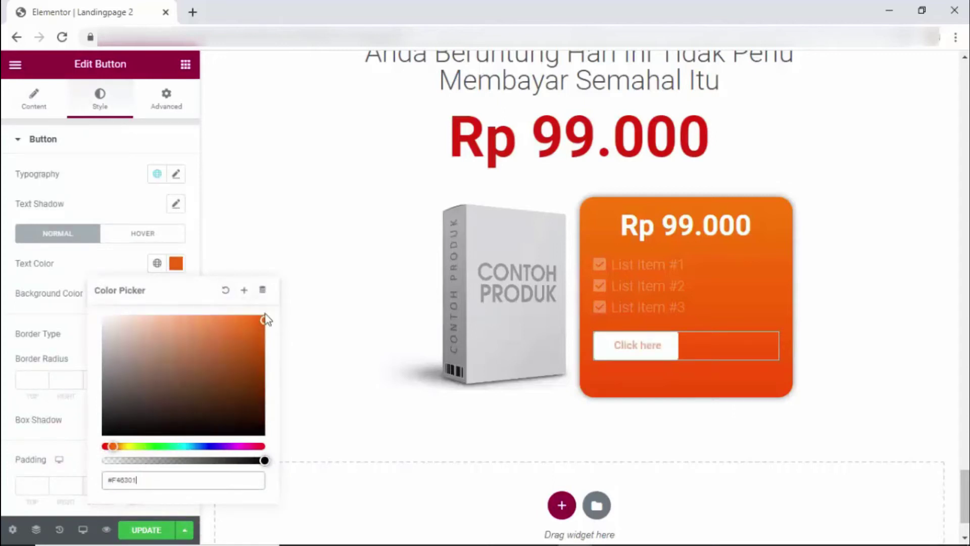
Change the button's text to "Beli Sekarang Juga"
{"action": "left_click", "coordinate": [34, 98]}
{"action": "left_click_drag", "start_coordinate": [151, 207], "coordinate": [47, 207]}
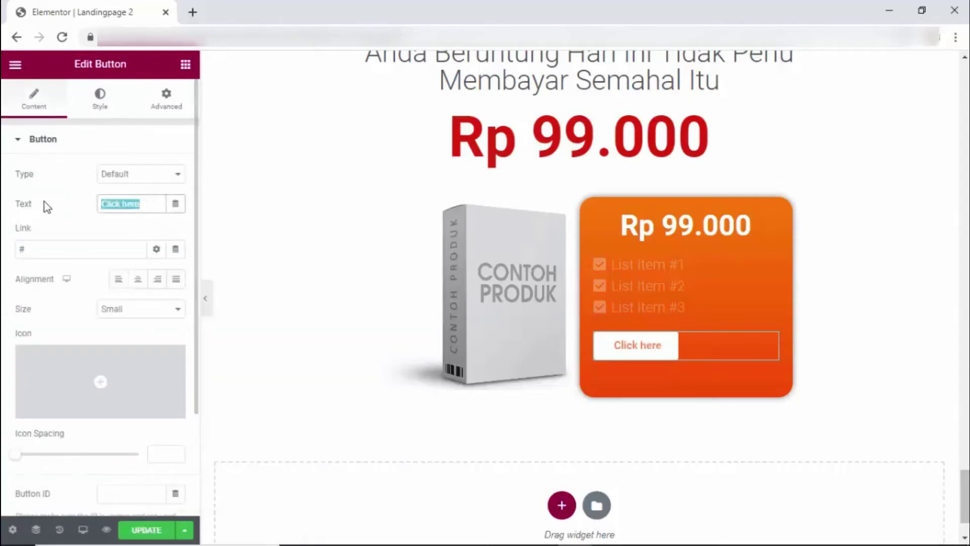
{"action": "type", "text": "Beli Sekarang Juga"}
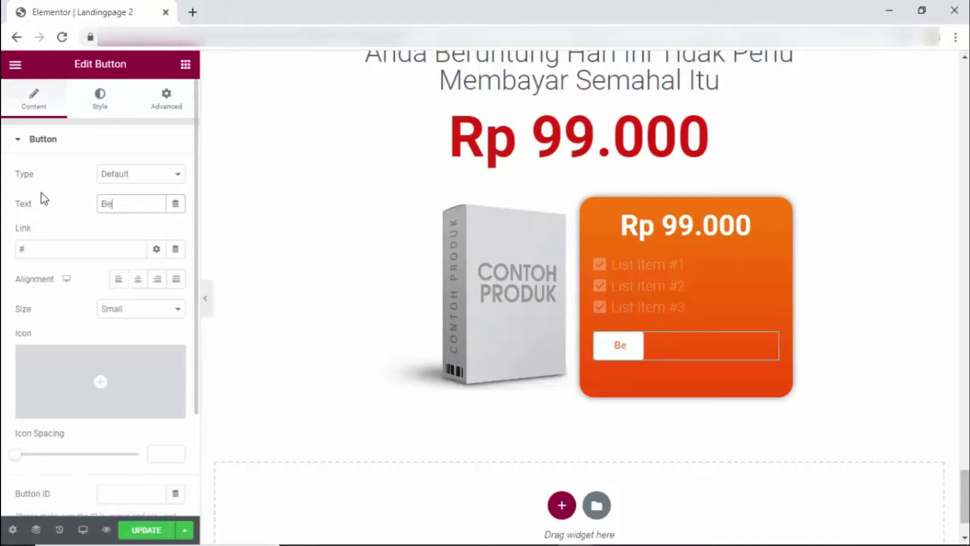
Find a shopping cart icon with the search term "cart" and insert it into the button
{"action": "left_click", "coordinate": [108, 379]}
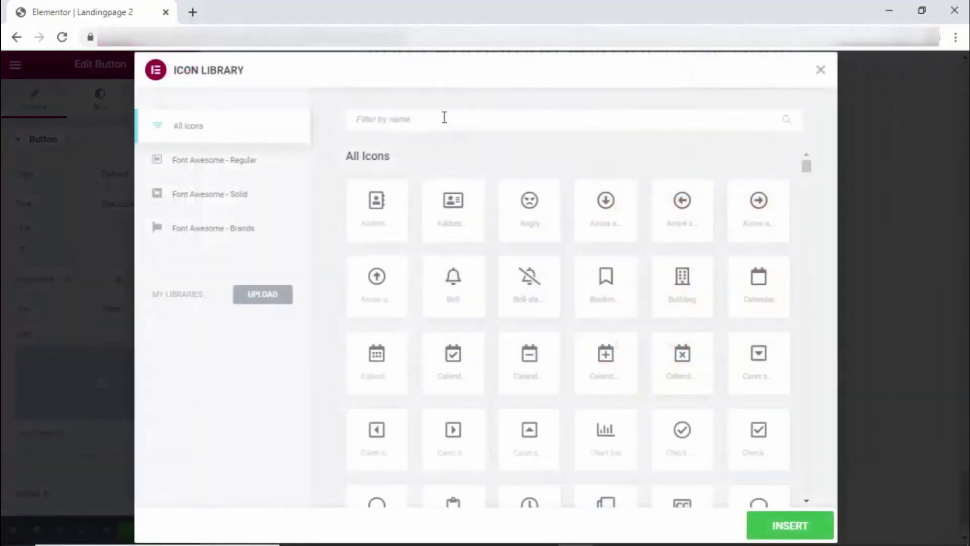
{"action": "left_click", "coordinate": [445, 118]}
{"action": "type", "text": "cart"}
{"action": "left_click", "coordinate": [613, 210]}
{"action": "left_click", "coordinate": [789, 525]}
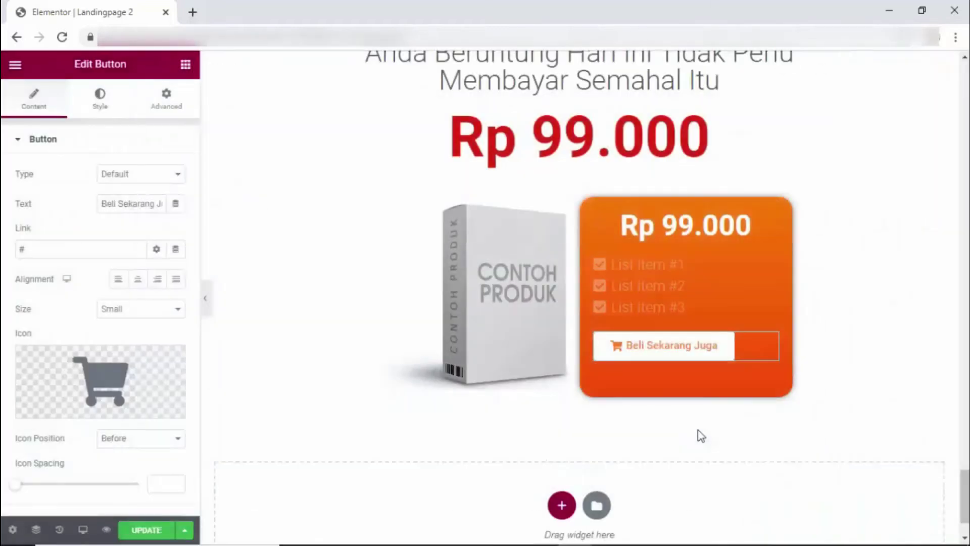
Round the button's corners with a border radius of 20 px on all sides
{"action": "left_click", "coordinate": [131, 311]}
{"action": "left_click", "coordinate": [130, 314]}
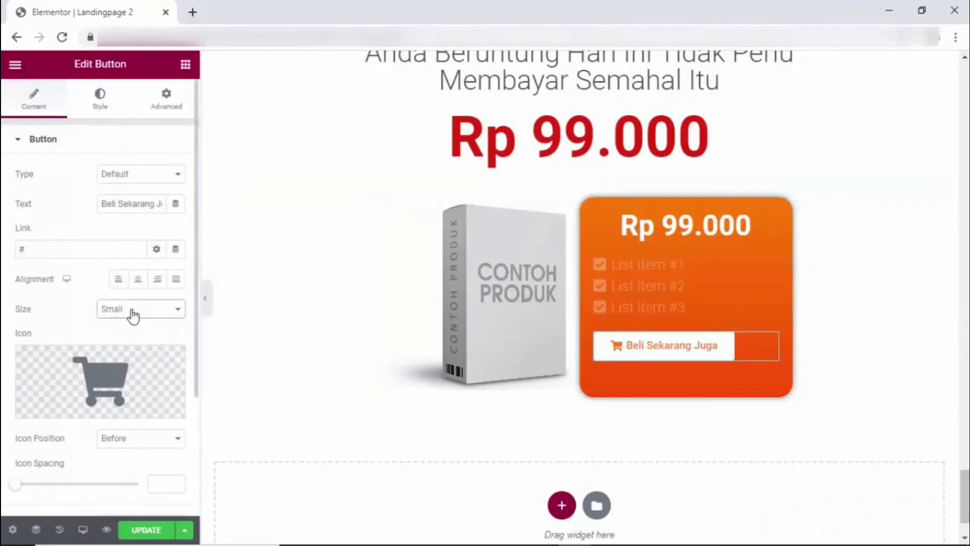
{"action": "left_click", "coordinate": [100, 99]}
{"action": "left_click", "coordinate": [32, 378]}
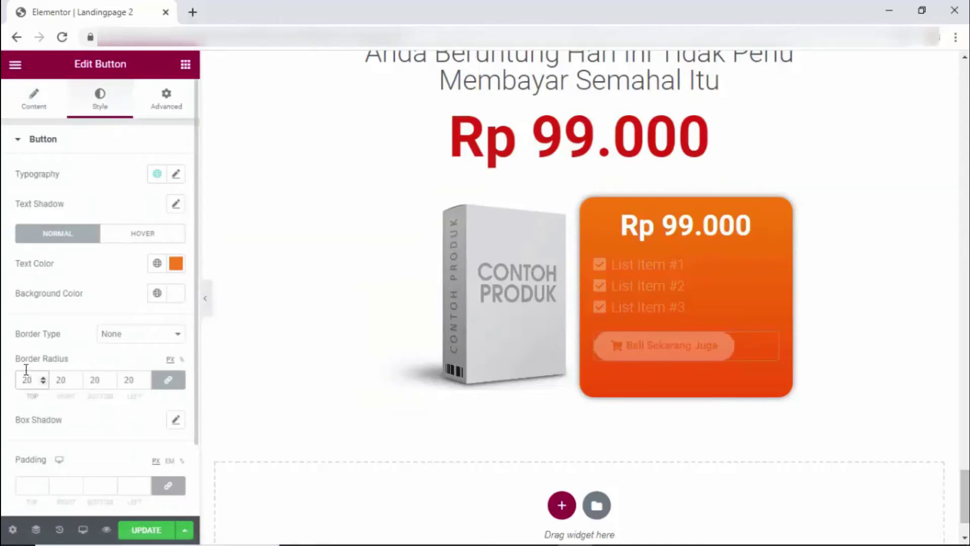
Duplicate the white "Rp 99.000" heading in the orange column
{"action": "left_click", "coordinate": [694, 277]}
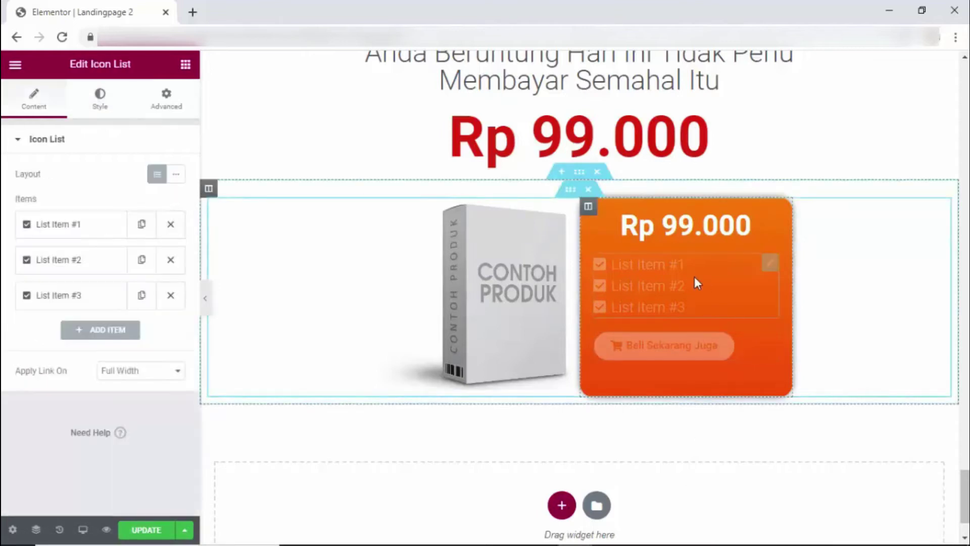
{"action": "scroll", "coordinate": [744, 289], "scroll_direction": "up", "scroll_amount": 3}
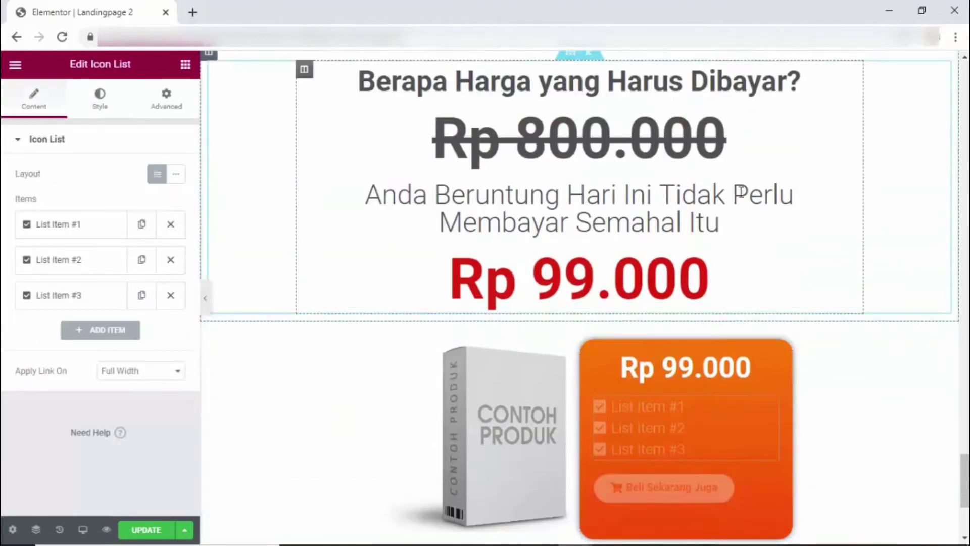
{"action": "left_click", "coordinate": [615, 143]}
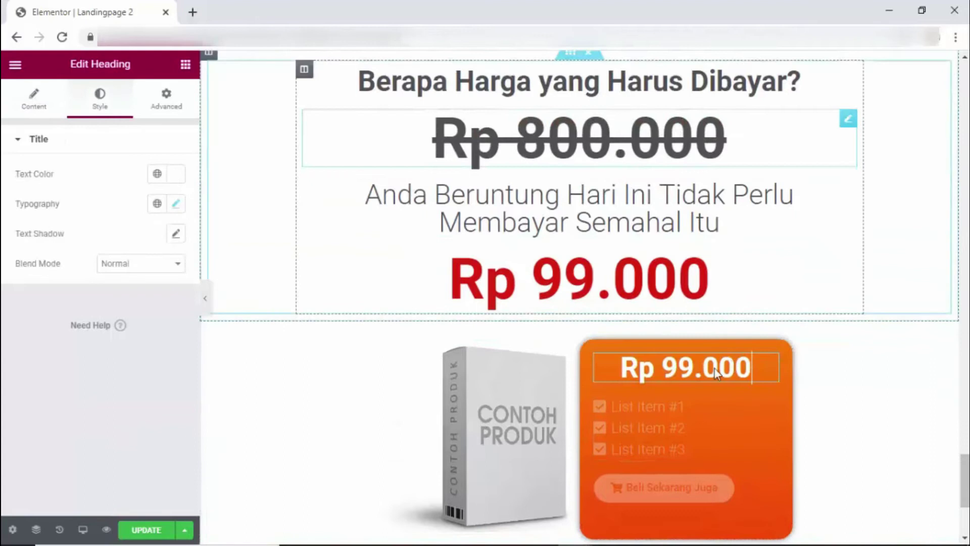
{"action": "right_click", "coordinate": [769, 361]}
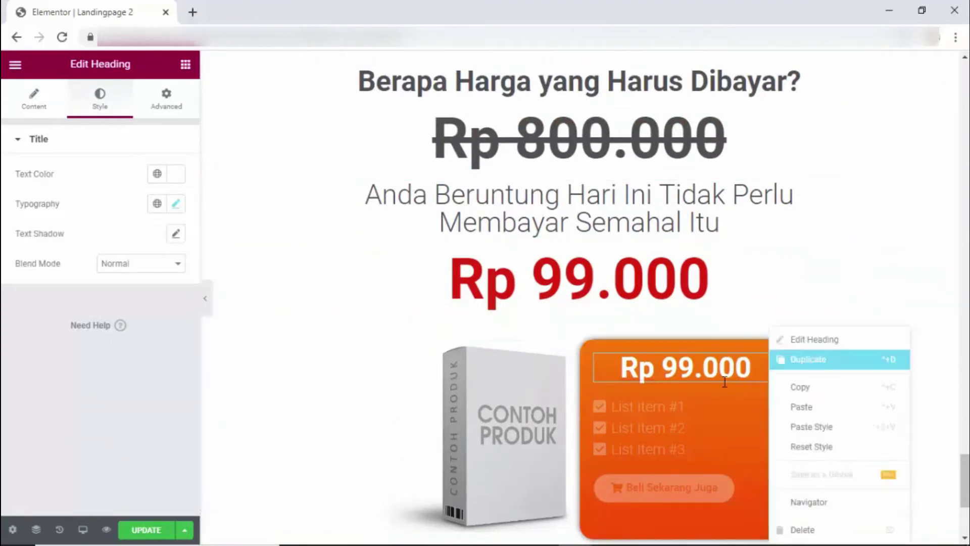
{"action": "left_click", "coordinate": [803, 360]}
Apply the Line Through decoration to the upper white "Rp 99.000" heading in the orange column
{"action": "left_click", "coordinate": [176, 203]}
{"action": "left_click", "coordinate": [136, 443]}
{"action": "left_click", "coordinate": [130, 492]}
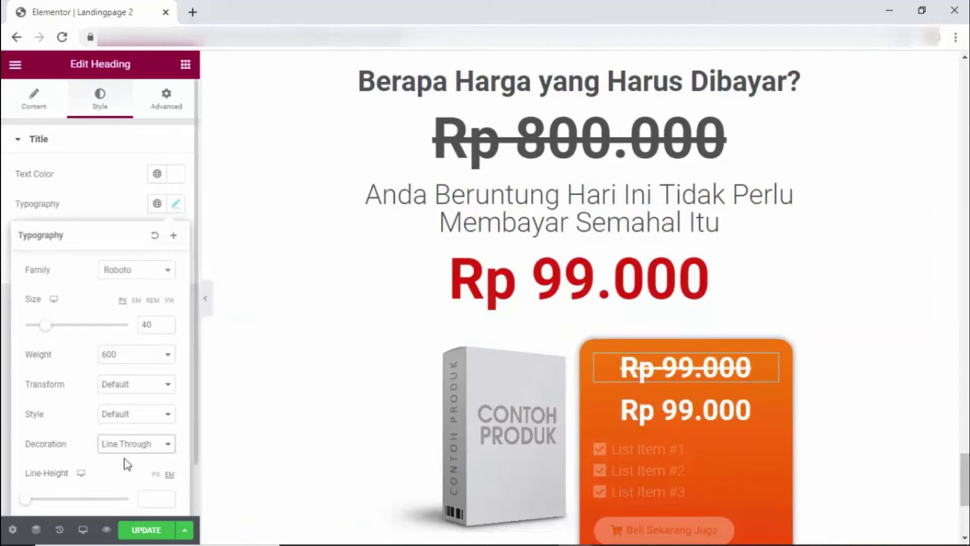
Change the struck-through white heading's title to "Rp 800.000"
{"action": "left_click", "coordinate": [27, 109]}
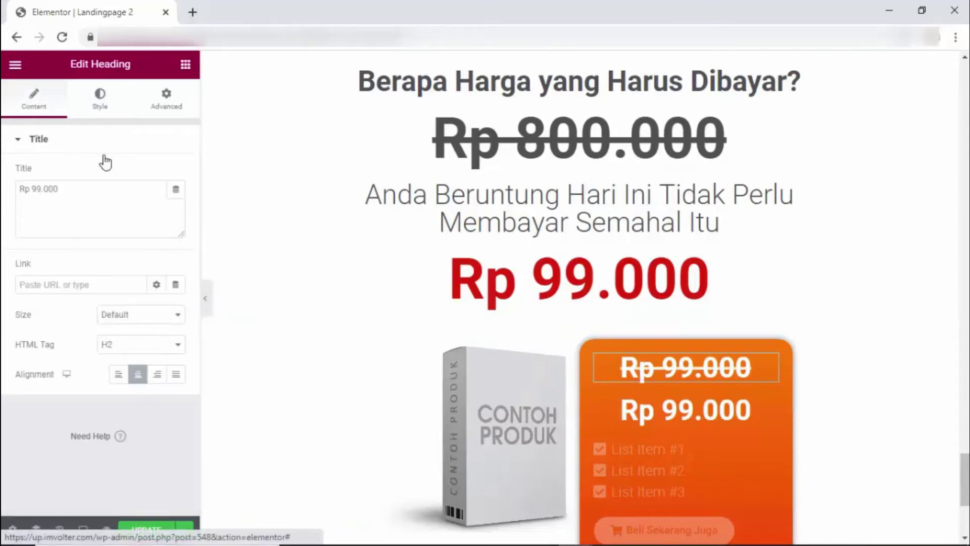
{"action": "left_click_drag", "start_coordinate": [33, 192], "coordinate": [42, 192]}
{"action": "type", "text": "800"}
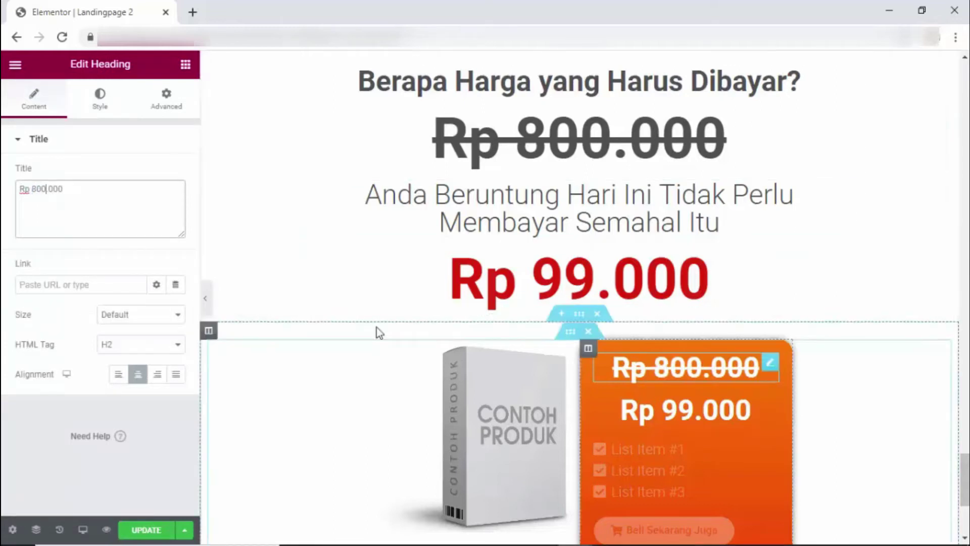
Set the struck-through white heading's font weight to 400 and its size to 36 px
{"action": "left_click", "coordinate": [99, 101]}
{"action": "left_click", "coordinate": [176, 204]}
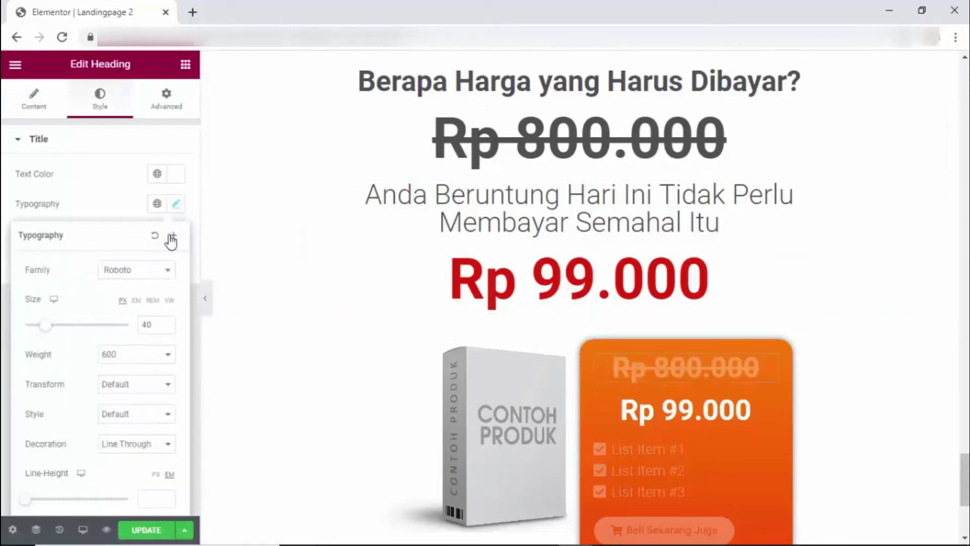
{"action": "left_click", "coordinate": [140, 354]}
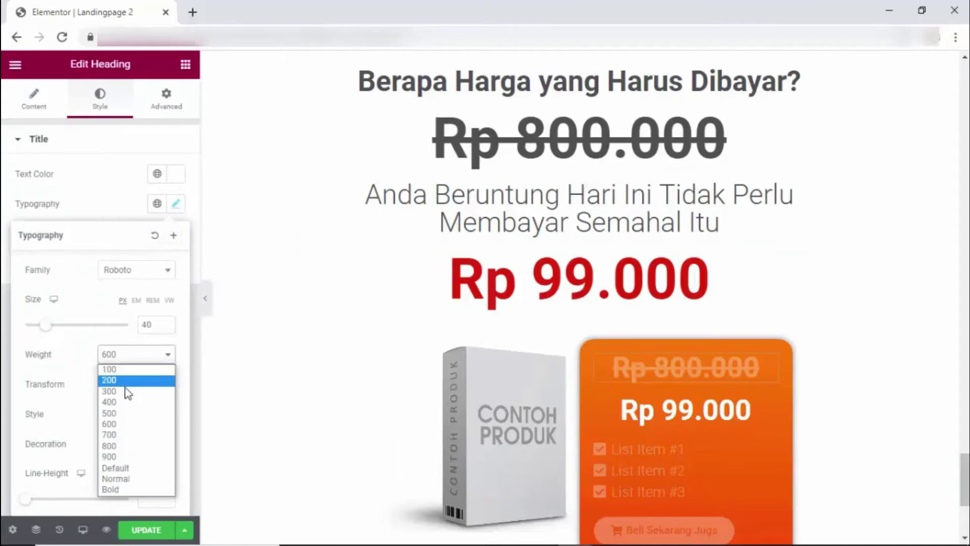
{"action": "left_click", "coordinate": [123, 402]}
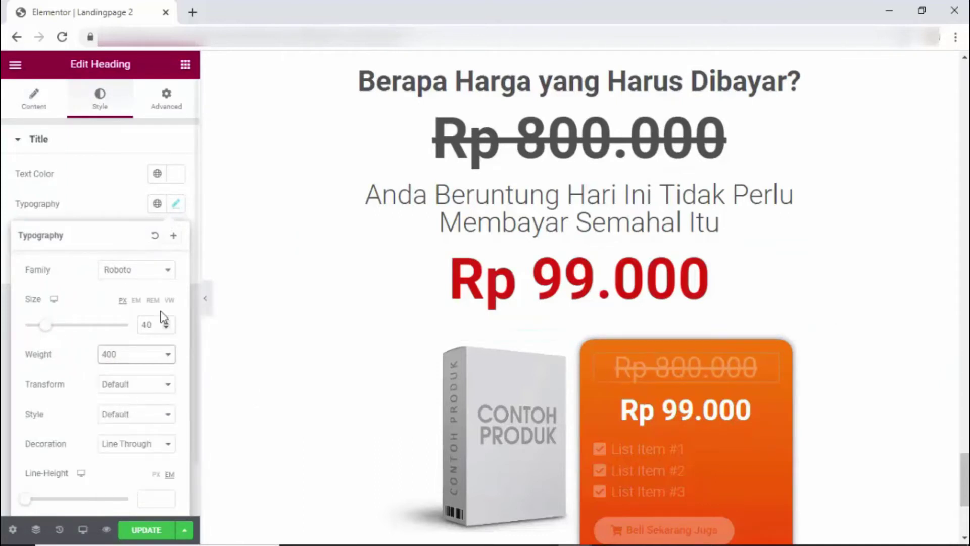
{"action": "left_click", "coordinate": [165, 327]}
{"action": "left_click", "coordinate": [166, 328]}
{"action": "left_click", "coordinate": [165, 327]}
{"action": "left_click", "coordinate": [166, 328]}
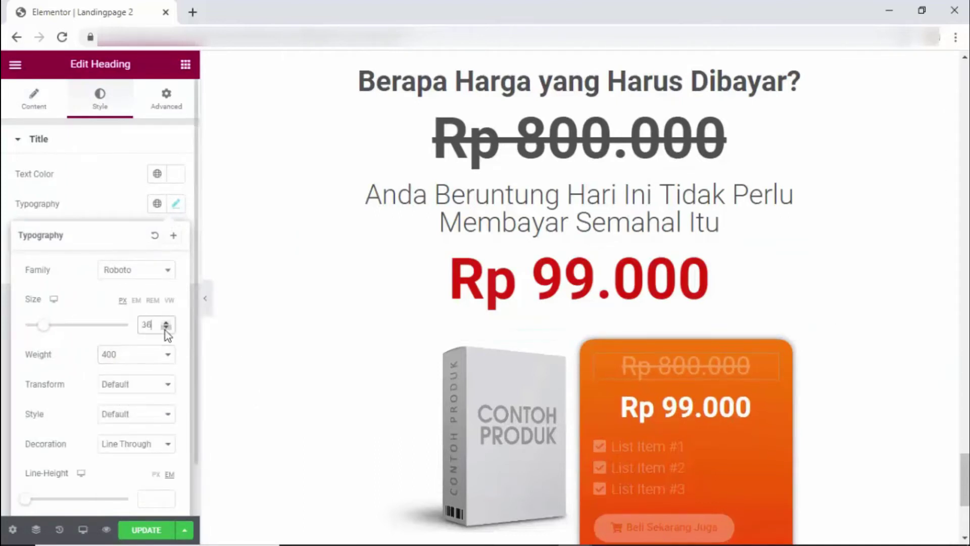
Center the "Beli Sekarang Juga" button horizontally in the orange column
{"action": "scroll", "coordinate": [812, 456], "scroll_direction": "down", "scroll_amount": 3}
{"action": "left_click", "coordinate": [770, 385]}
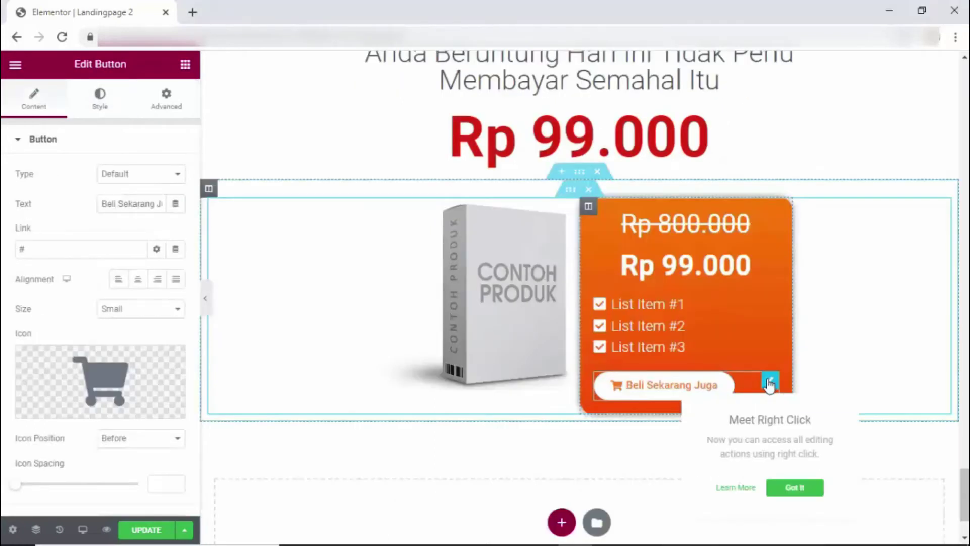
{"action": "left_click", "coordinate": [137, 279]}
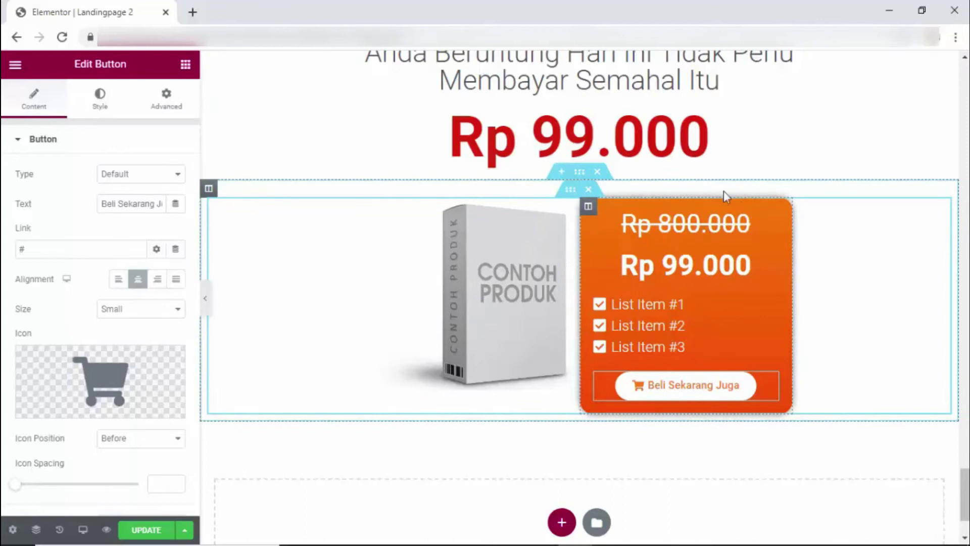
Set the boxed content width of the inner section holding the product image and orange box to 550
{"action": "left_click", "coordinate": [571, 192]}
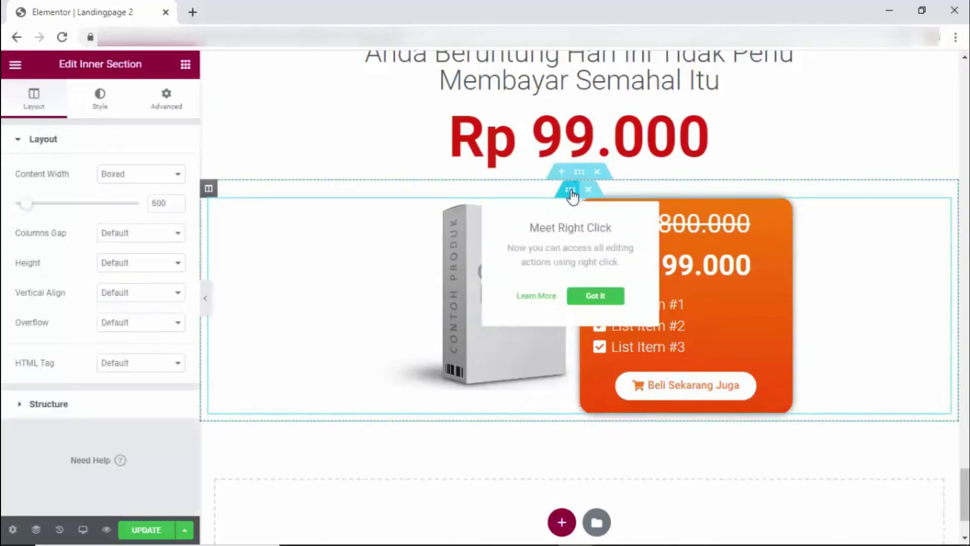
{"action": "left_click", "coordinate": [160, 202]}
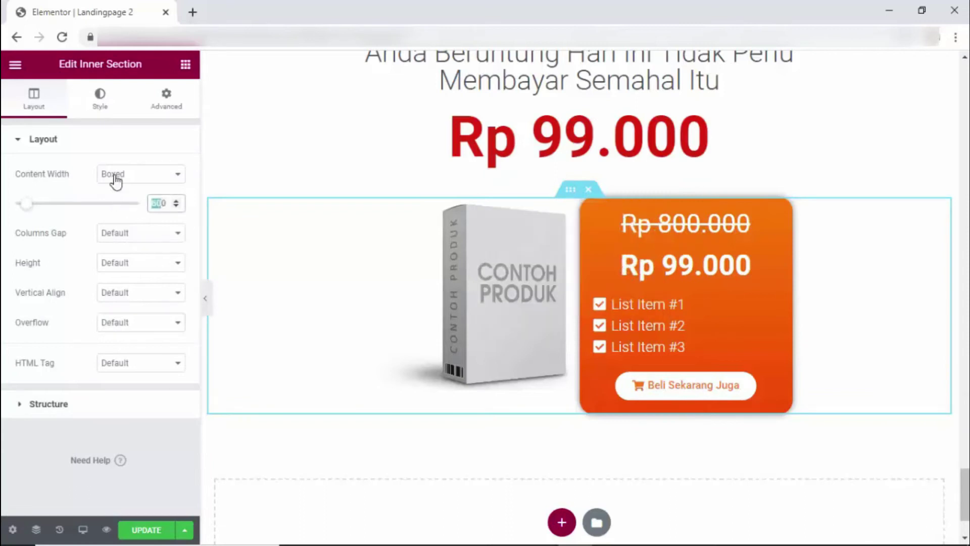
{"action": "type", "text": "550"}
Set the product image column's width to 53% and its vertical alignment to Bottom
{"action": "left_click", "coordinate": [393, 205]}
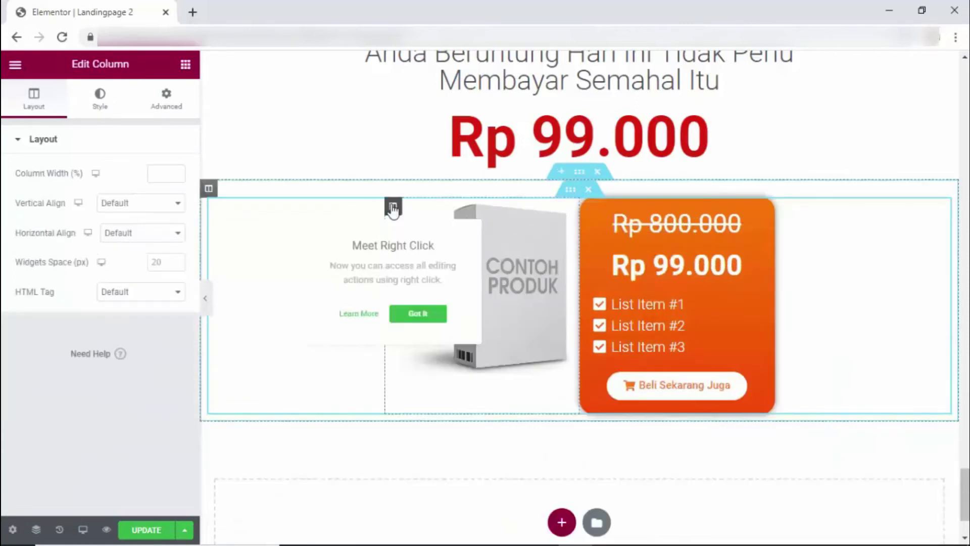
{"action": "left_click", "coordinate": [160, 170]}
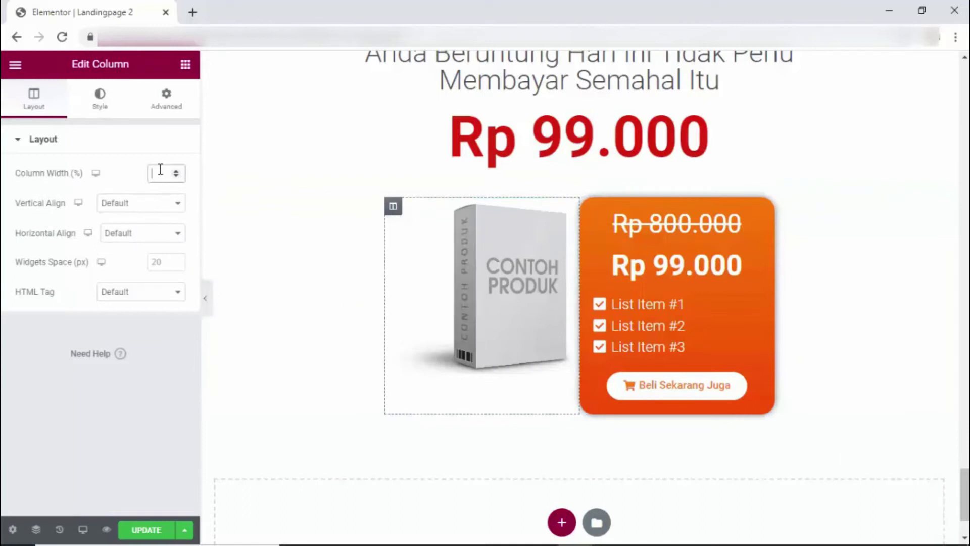
{"action": "type", "text": "55"}
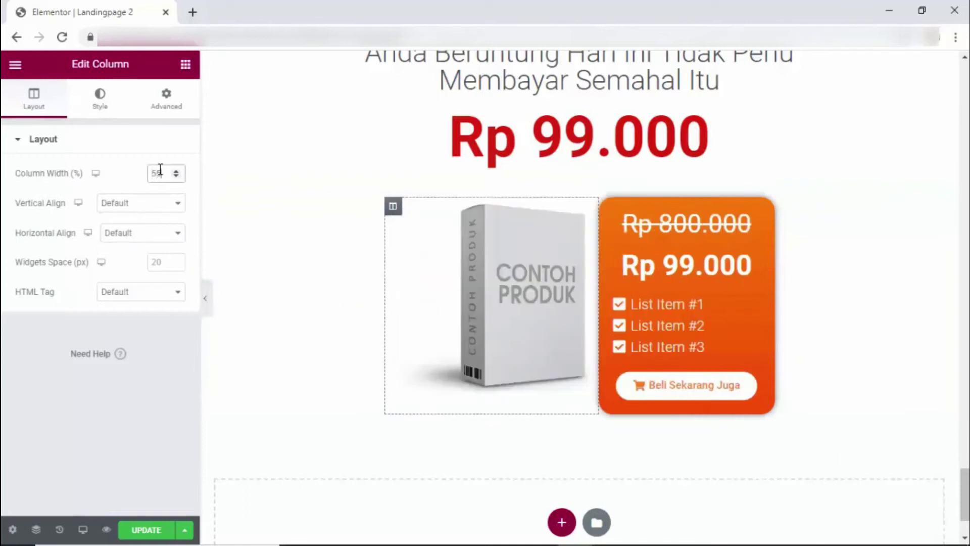
{"action": "left_click", "coordinate": [176, 175]}
{"action": "left_click", "coordinate": [176, 175]}
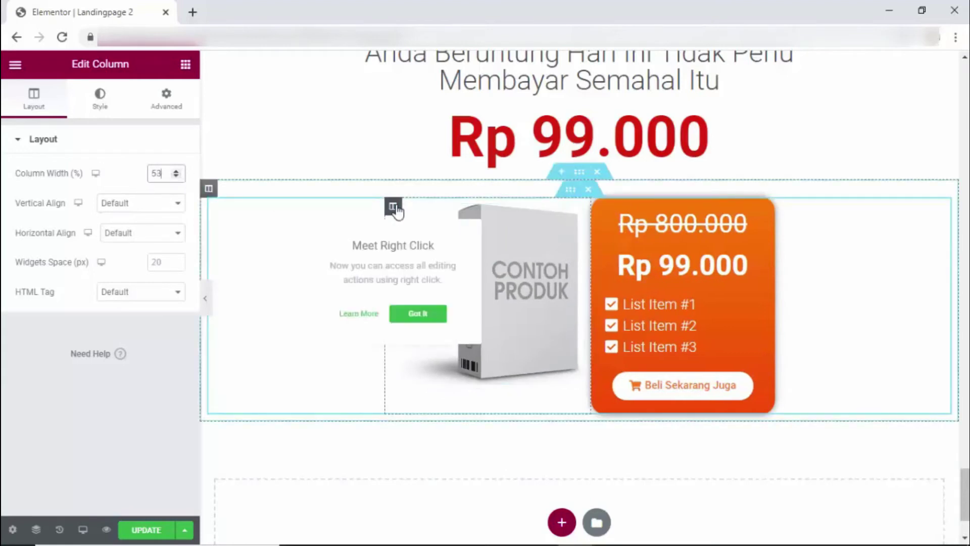
{"action": "left_click", "coordinate": [161, 212]}
{"action": "left_click", "coordinate": [150, 250]}
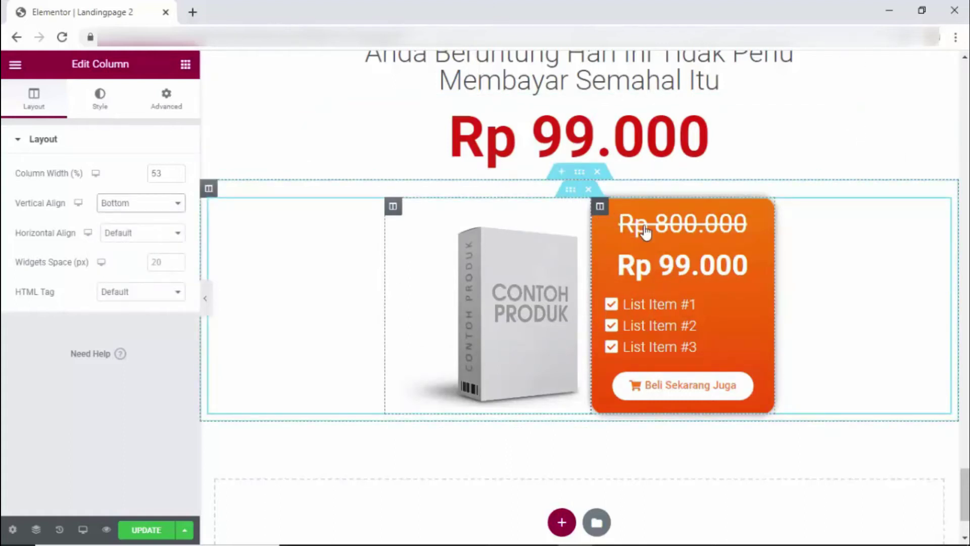
Set the widgets space of the orange column to 5 px
{"action": "left_click", "coordinate": [599, 206]}
{"action": "left_click", "coordinate": [34, 99]}
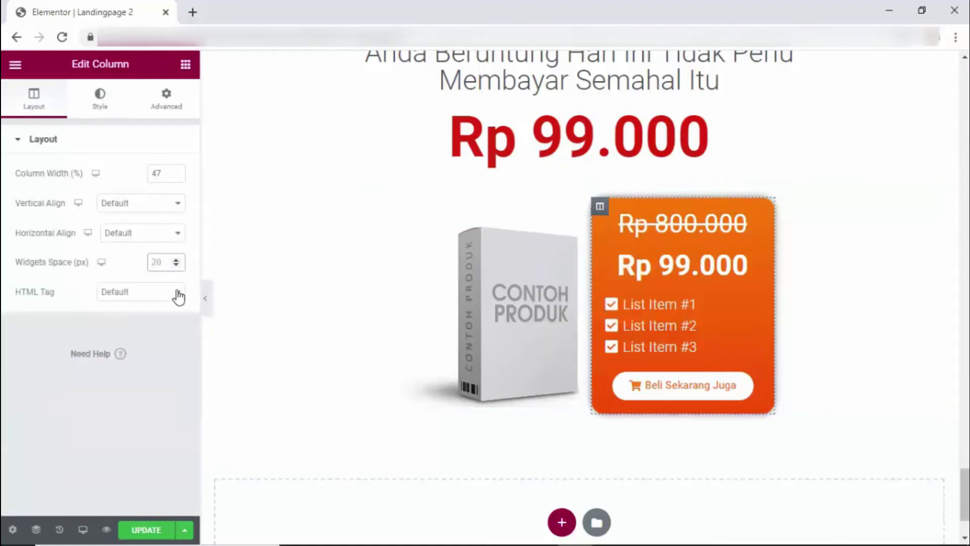
{"action": "type", "text": "5"}
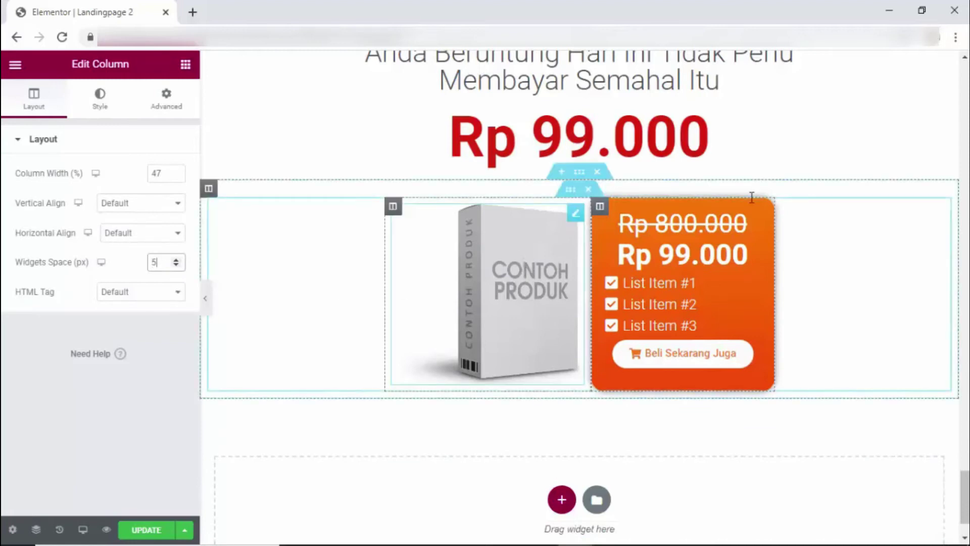
Add a Spacer between the checklist and the buy button in the orange column and set its space to 10 px
{"action": "left_click", "coordinate": [185, 64]}
{"action": "left_click_drag", "start_coordinate": [162, 414], "coordinate": [705, 350]}
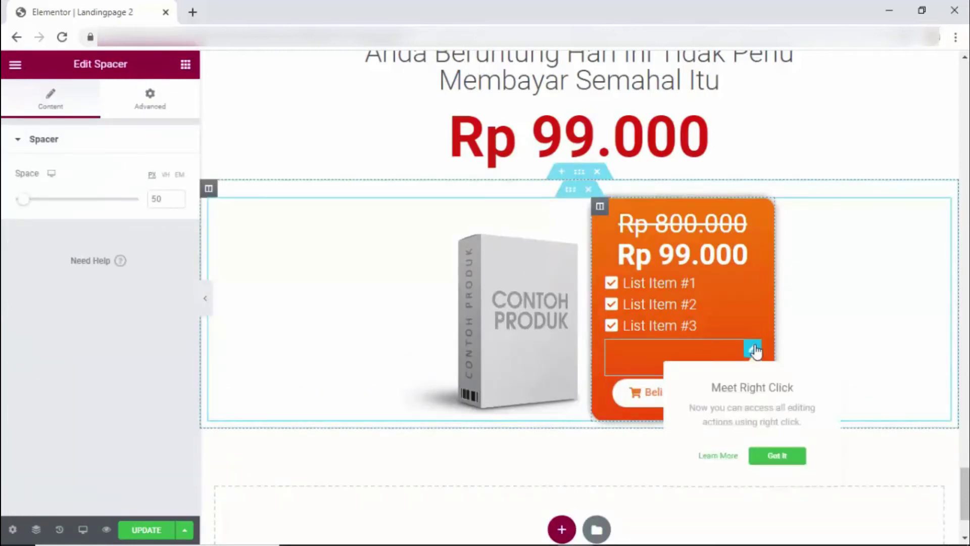
{"action": "left_click_drag", "start_coordinate": [164, 199], "coordinate": [120, 178]}
{"action": "type", "text": "10"}
Reduce the font size of the white struck-through price and set the white "Rp 99.000" heading's size to 35 px
{"action": "left_click", "coordinate": [752, 220]}
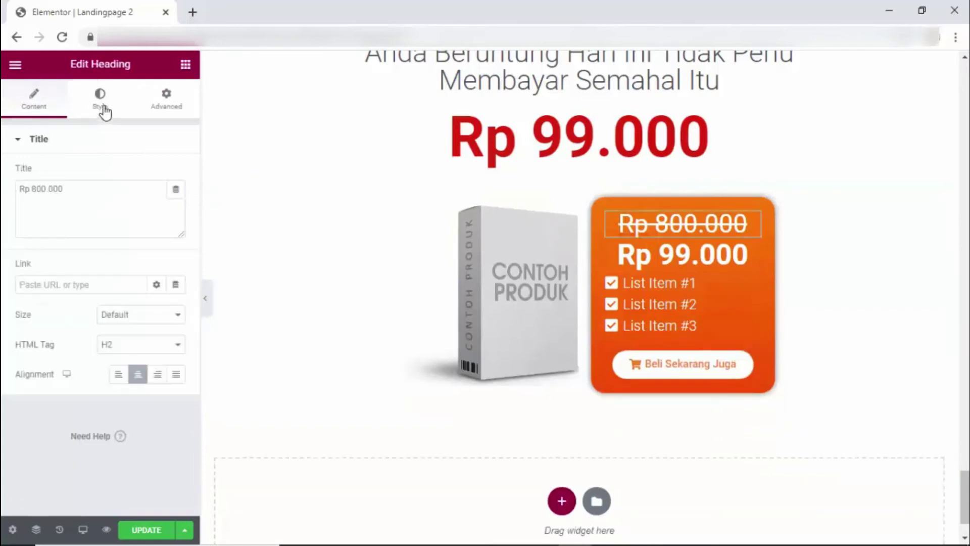
{"action": "left_click", "coordinate": [101, 98]}
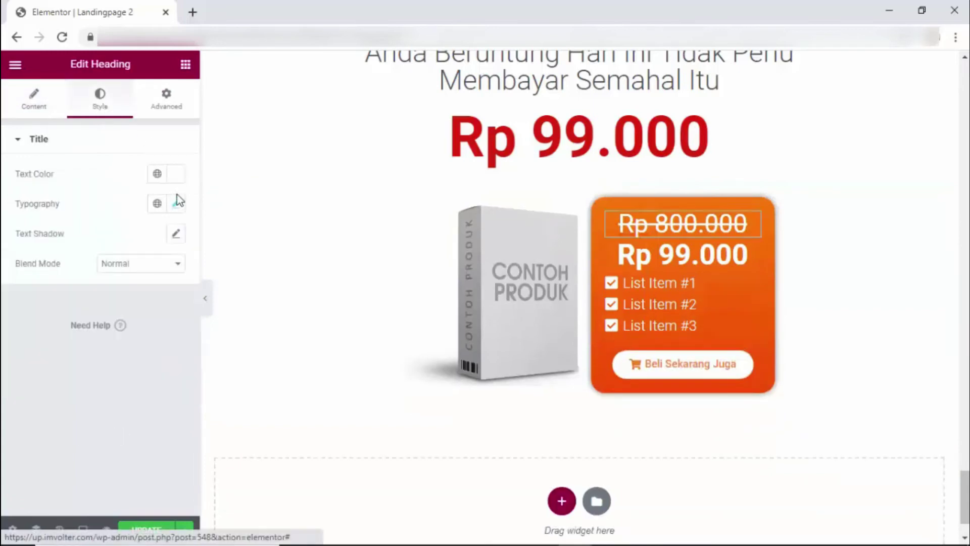
{"action": "left_click", "coordinate": [176, 203]}
{"action": "left_click", "coordinate": [166, 328]}
{"action": "left_click", "coordinate": [165, 329]}
{"action": "left_click", "coordinate": [166, 329]}
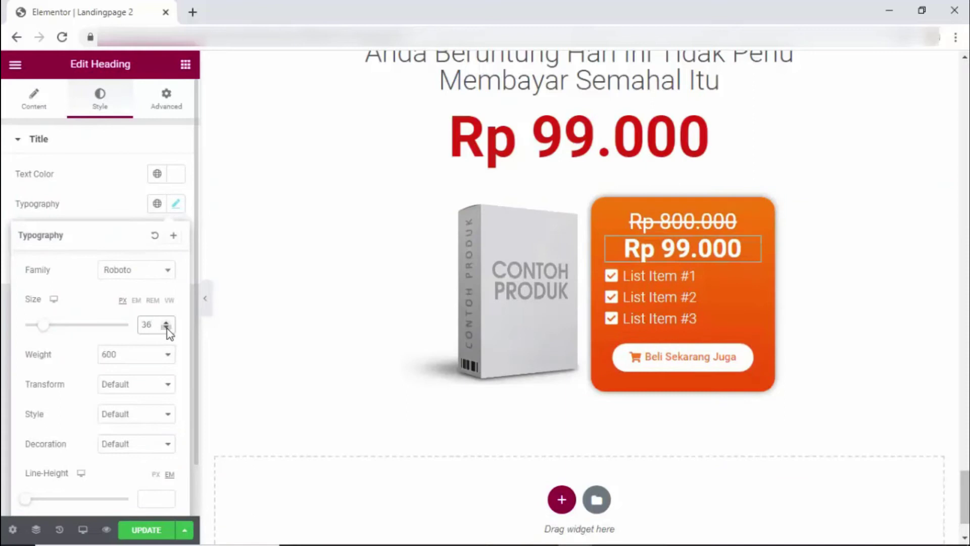
{"action": "left_click", "coordinate": [166, 328]}
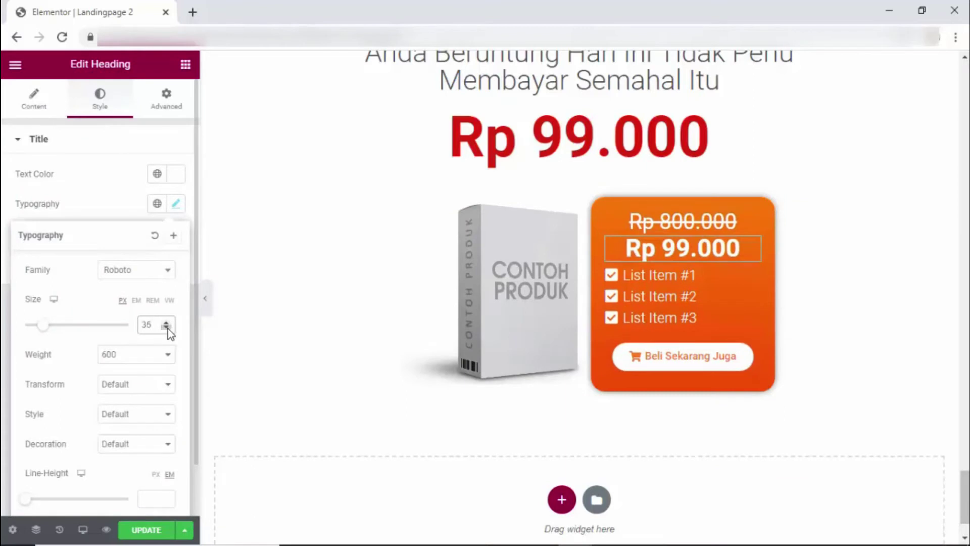
Duplicate the checklist in the orange column and move the copy below the "Beli Sekarang Juga" button
{"action": "scroll", "coordinate": [714, 298], "scroll_direction": "down", "scroll_amount": 2}
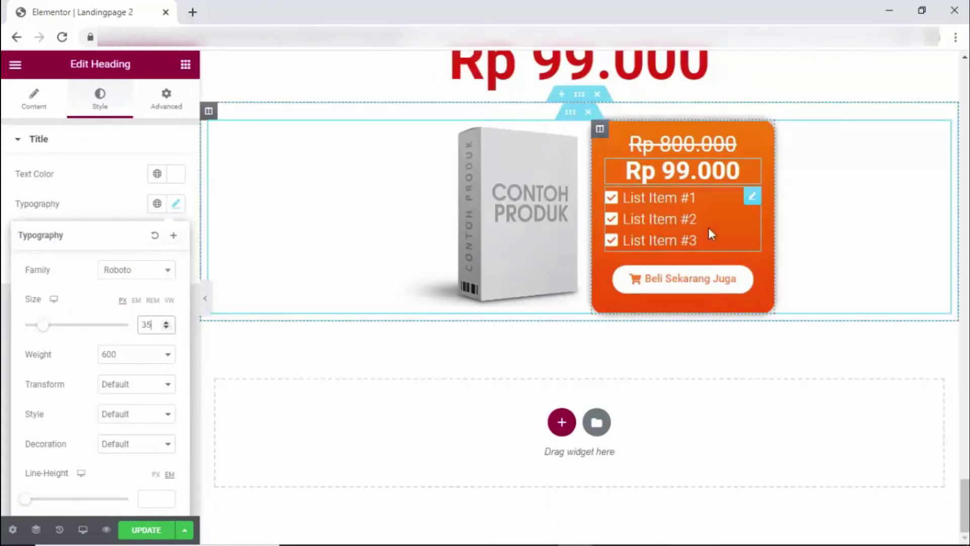
{"action": "left_click", "coordinate": [751, 197]}
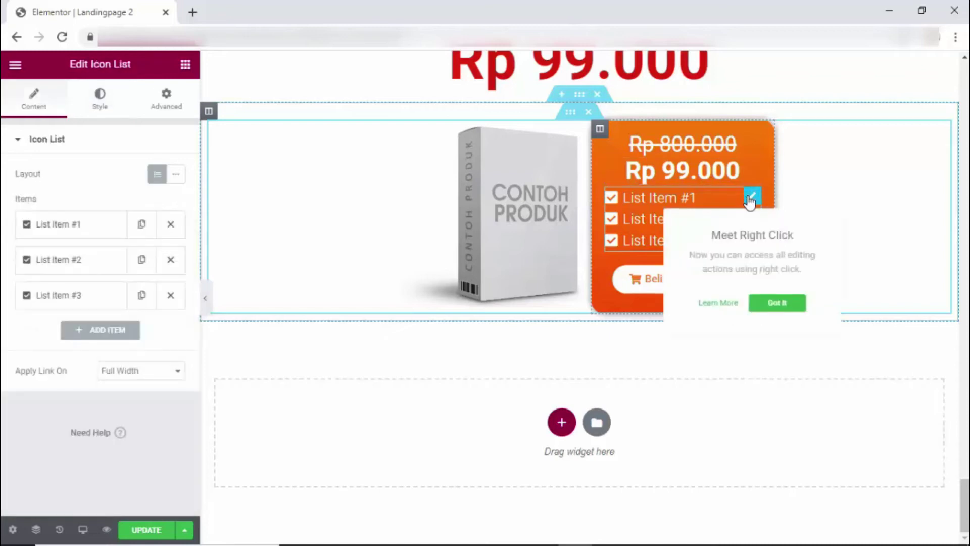
{"action": "right_click", "coordinate": [751, 201]}
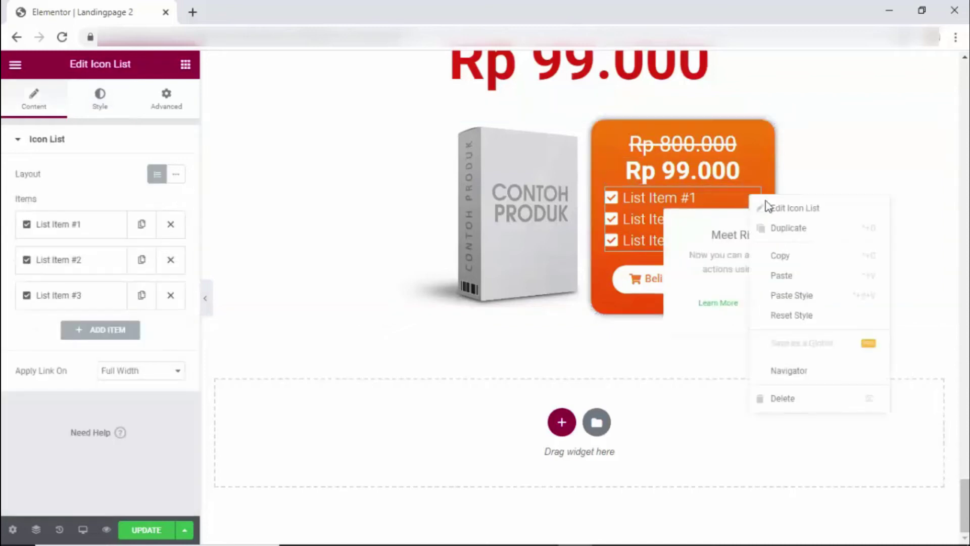
{"action": "left_click", "coordinate": [792, 231]}
{"action": "left_click_drag", "start_coordinate": [749, 263], "coordinate": [653, 282]}
{"action": "left_click_drag", "start_coordinate": [752, 346], "coordinate": [695, 275]}
Remove "List Item #2" and "List Item #3" from the icon list below the button
{"action": "left_click", "coordinate": [692, 310]}
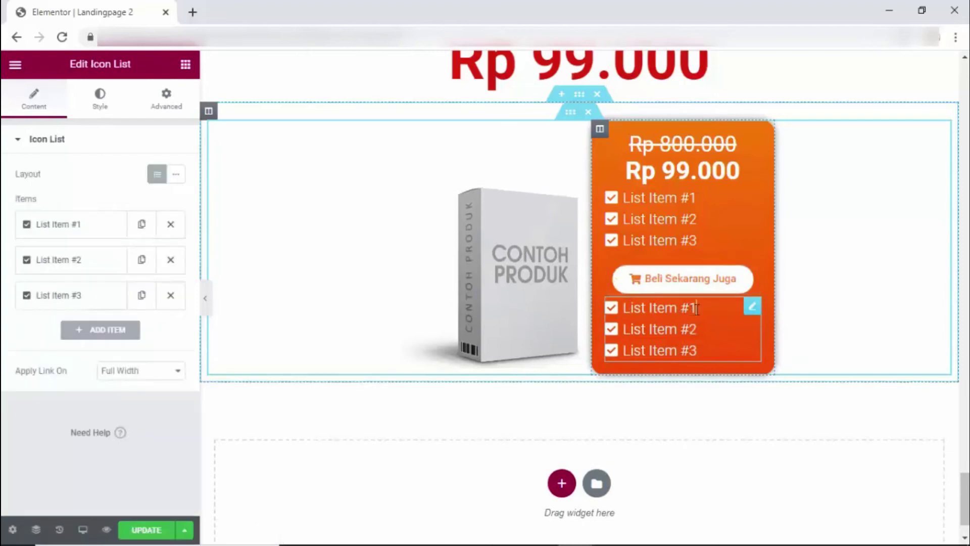
{"action": "left_click", "coordinate": [172, 260]}
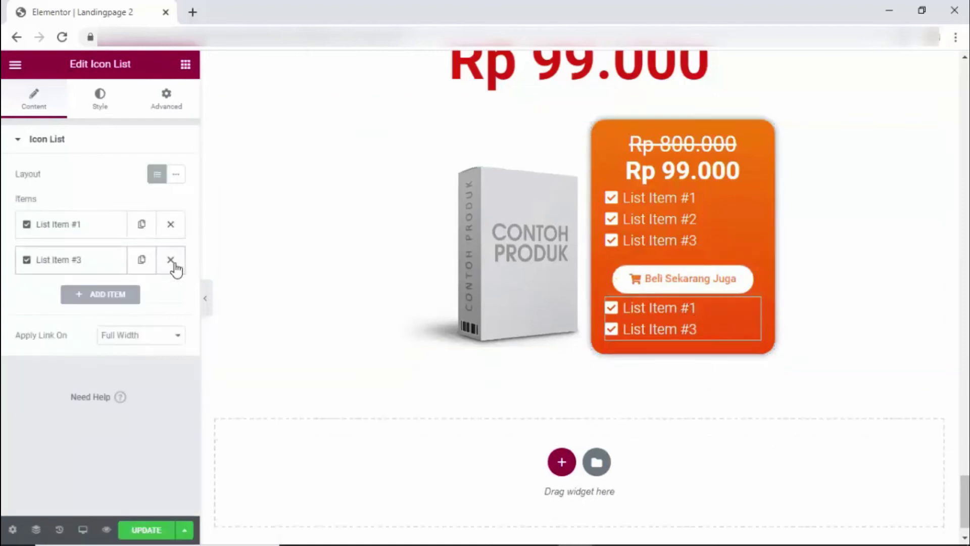
{"action": "left_click", "coordinate": [172, 261]}
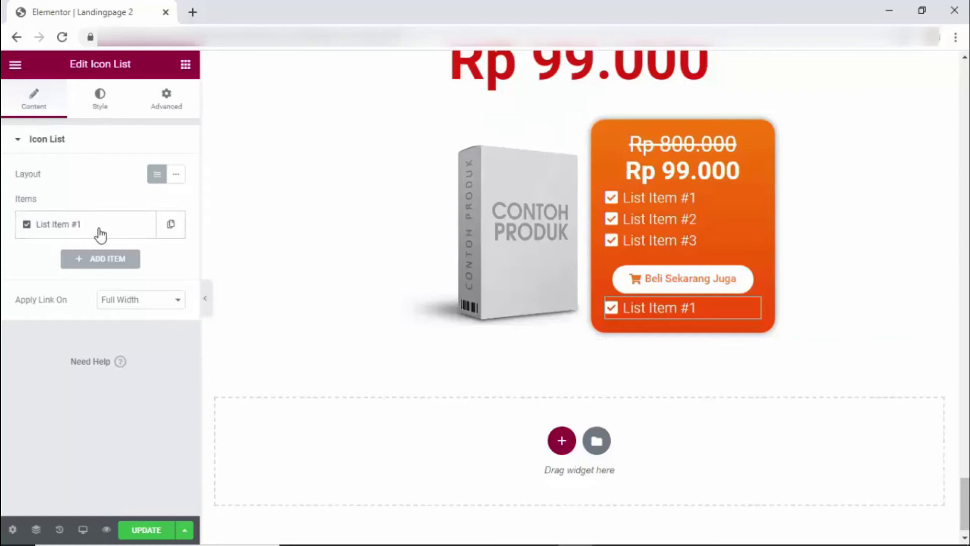
Replace the check icon of the single list item below the button with the Receipt icon
{"action": "left_click", "coordinate": [100, 233]}
{"action": "left_click", "coordinate": [99, 340]}
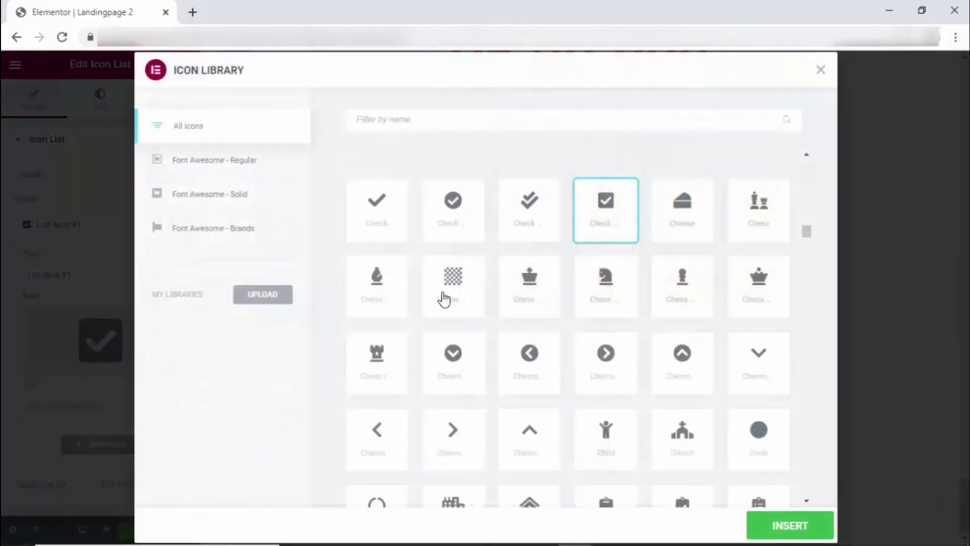
{"action": "scroll", "coordinate": [443, 298], "scroll_direction": "down", "scroll_amount": 15}
{"action": "scroll", "coordinate": [457, 303], "scroll_direction": "down", "scroll_amount": 12}
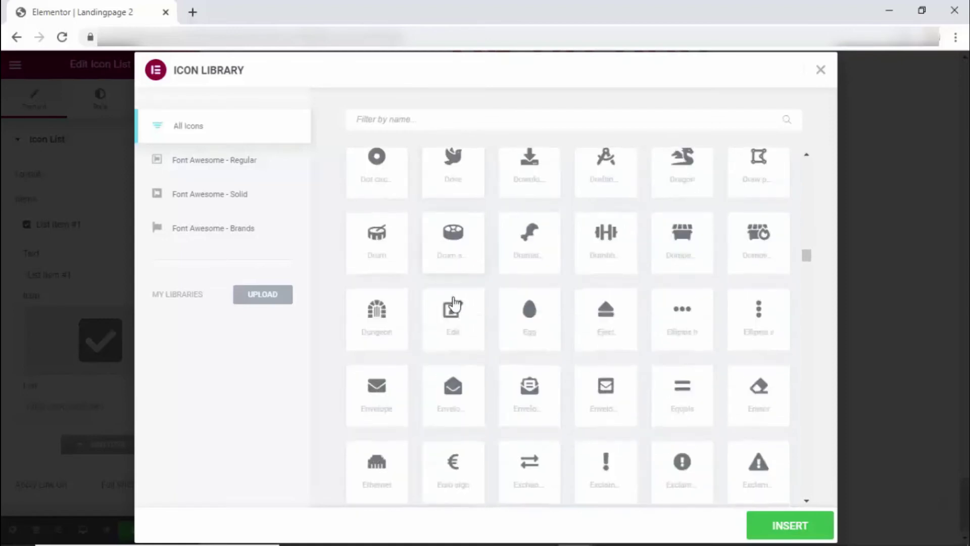
{"action": "scroll", "coordinate": [455, 303], "scroll_direction": "down", "scroll_amount": 20}
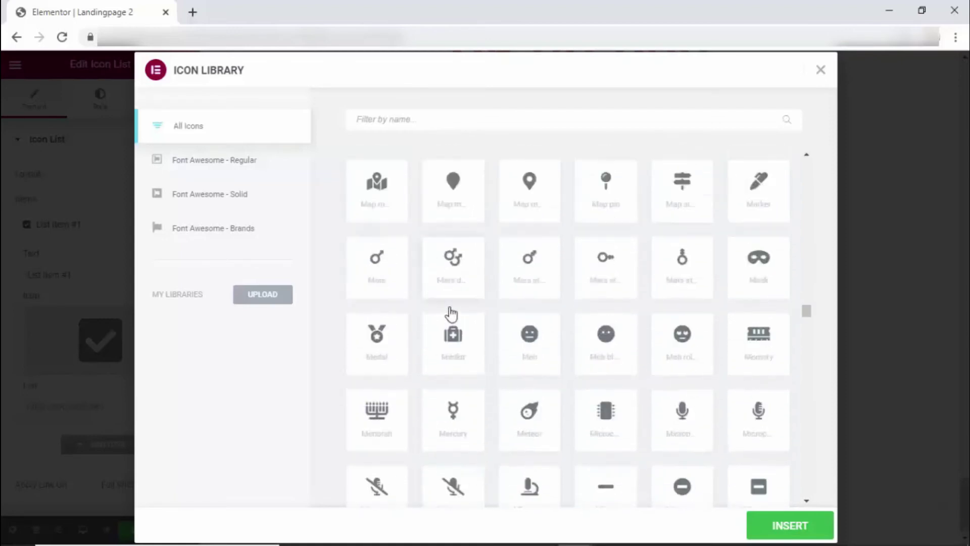
{"action": "scroll", "coordinate": [451, 314], "scroll_direction": "down", "scroll_amount": 20}
{"action": "left_click", "coordinate": [376, 173]}
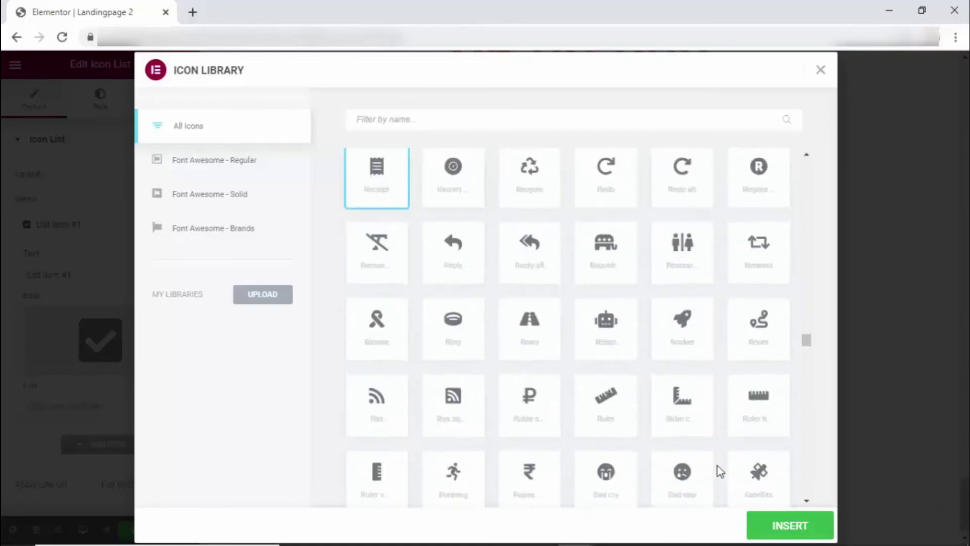
{"action": "left_click", "coordinate": [761, 531]}
Change the text of the list item below the button to "Gunakan kode kupon <b>CONTOH</b>"
{"action": "left_click_drag", "start_coordinate": [96, 275], "coordinate": [4, 266]}
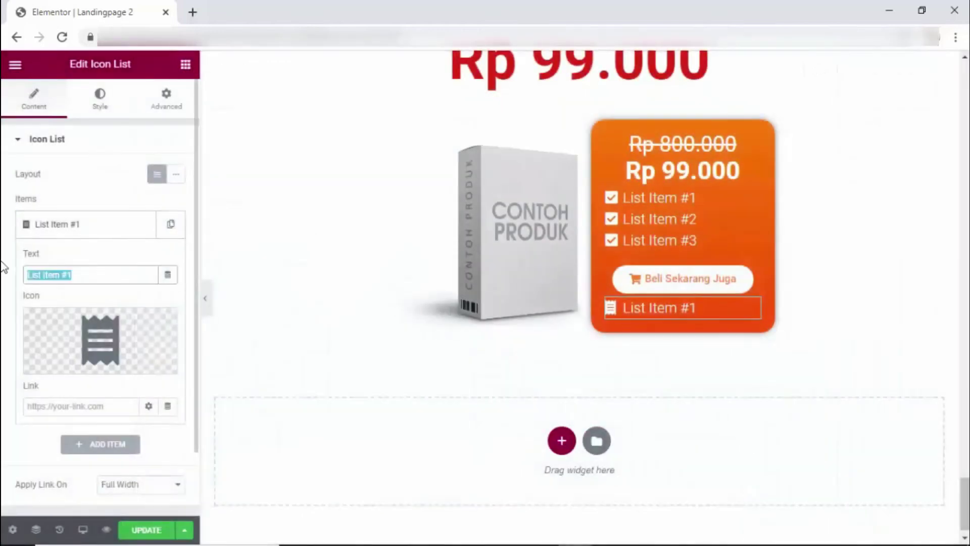
{"action": "type", "text": "Gunakan kode kupon CONTOH"}
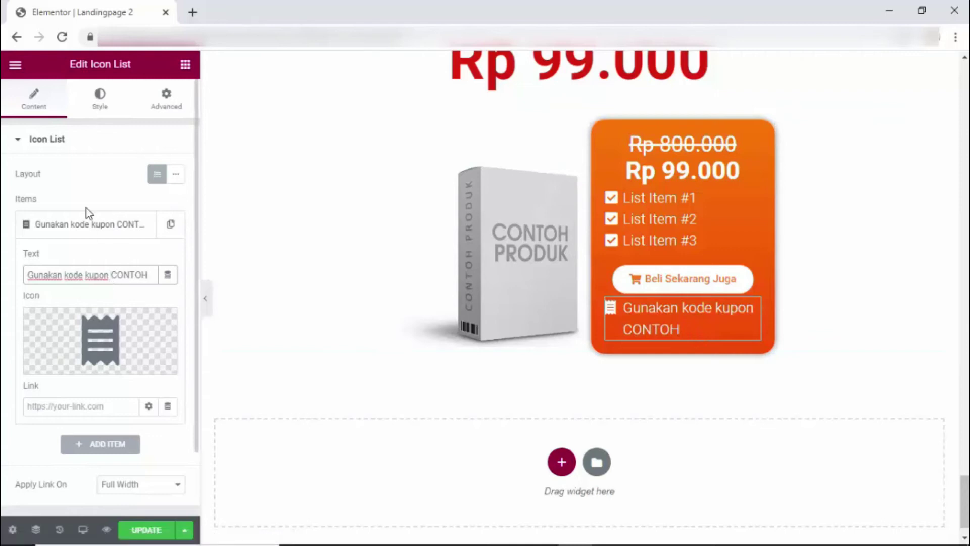
{"action": "type", "text": "<b"}
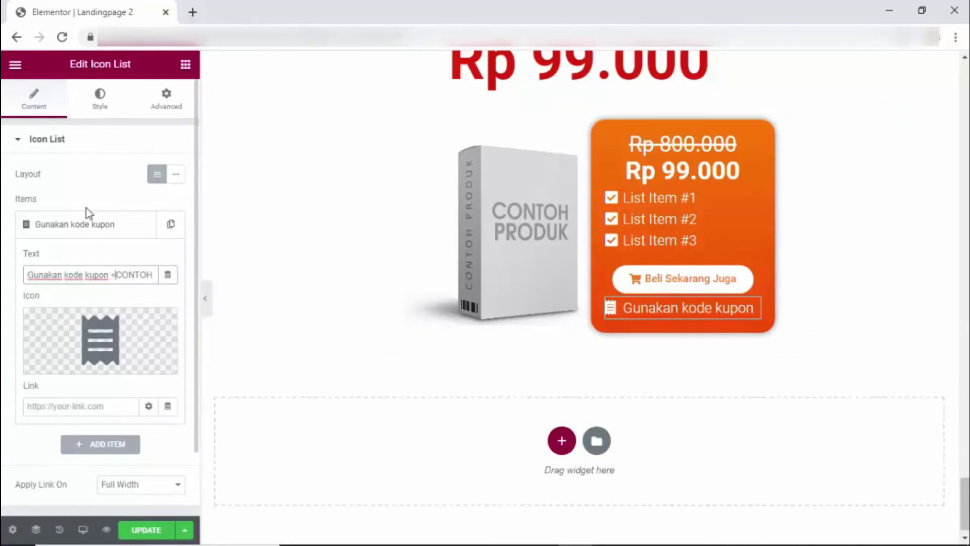
{"action": "type", "text": ">"}
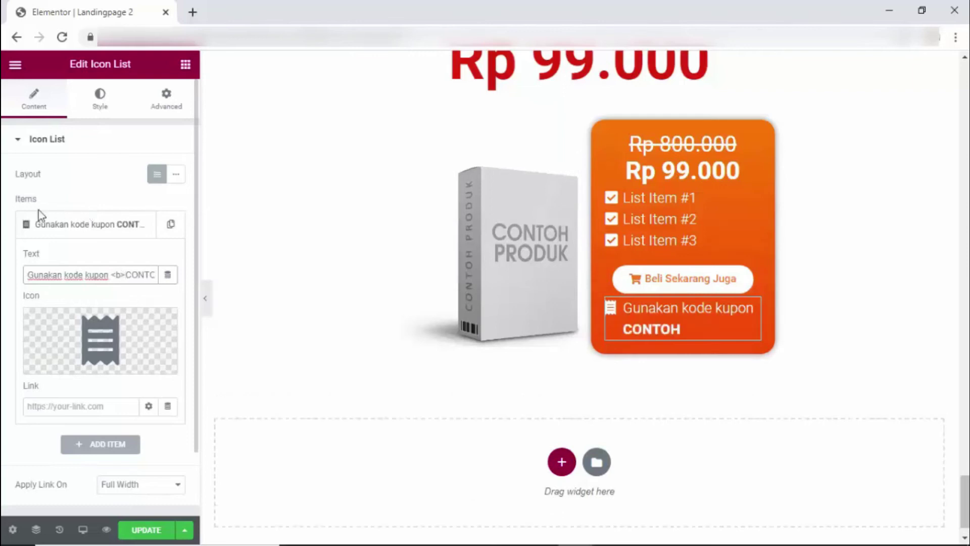
{"action": "right_click", "coordinate": [124, 280]}
{"action": "left_click", "coordinate": [162, 325]}
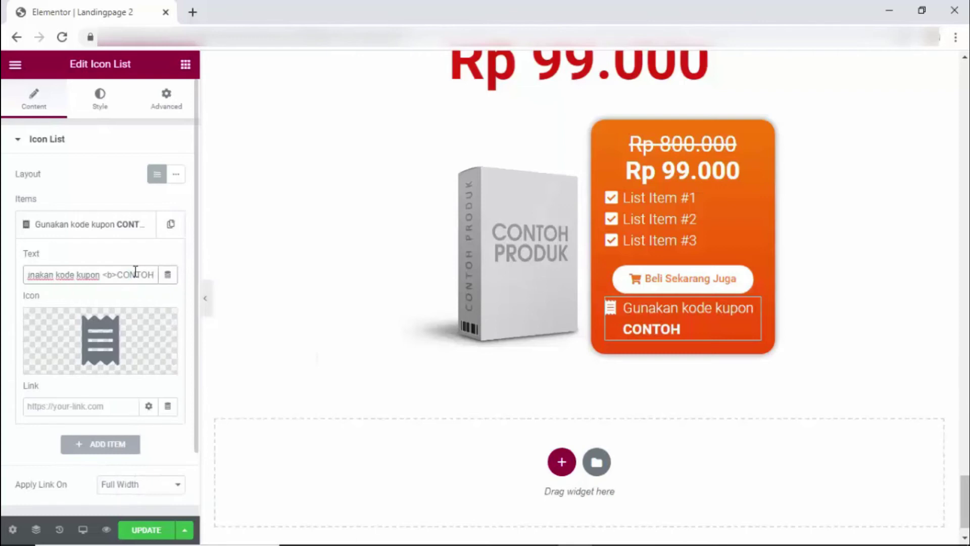
{"action": "key", "text": "ctrl+v"}
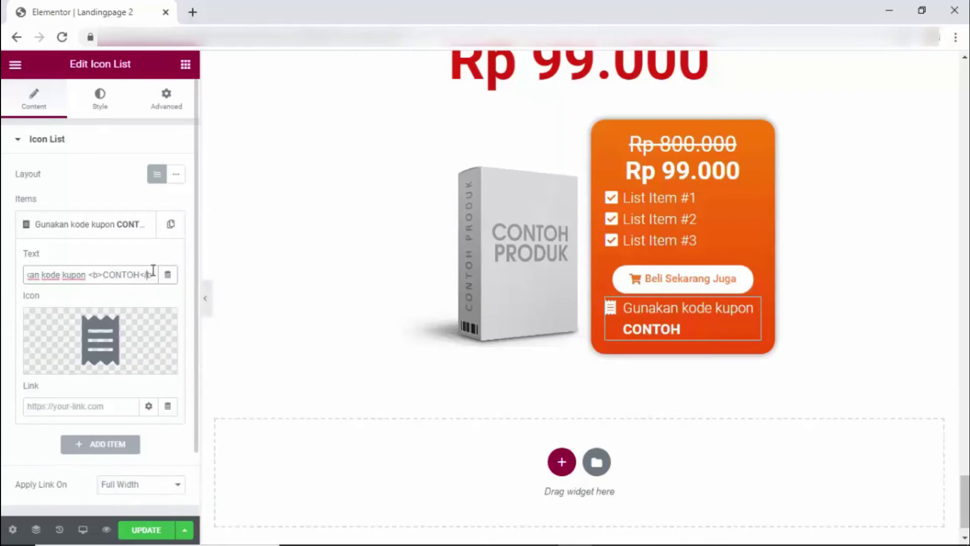
Remove the word "kode" from the coupon line below the buy button
{"action": "left_click", "coordinate": [683, 308]}
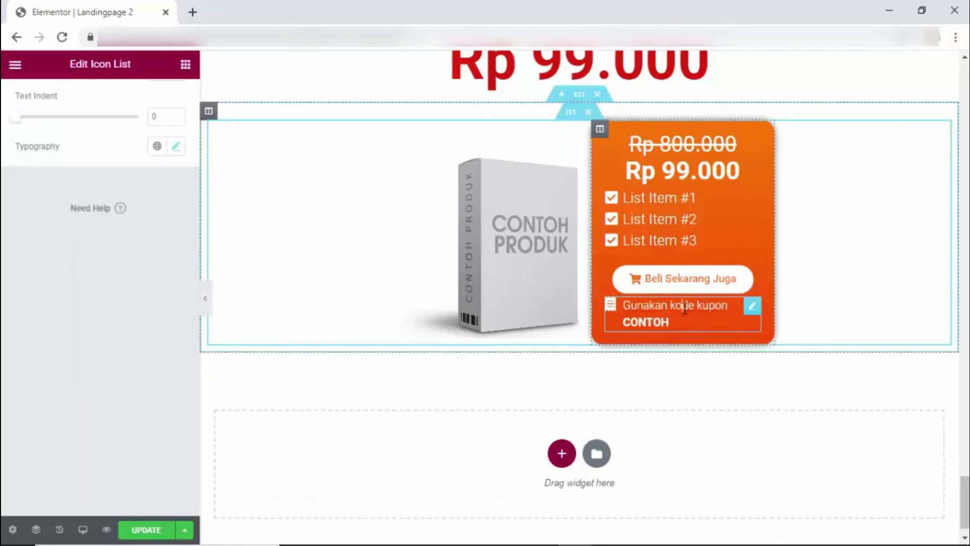
{"action": "double_click", "coordinate": [685, 306]}
{"action": "key", "text": "BackSpace"}
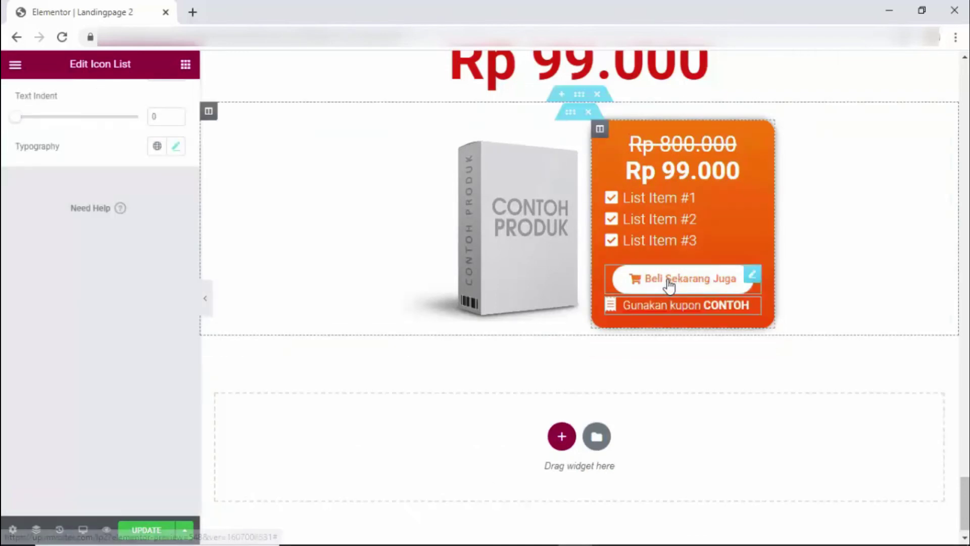
Duplicate the spacer above the buy button and move the copy between the white "Rp 99.000" price and the checklist
{"action": "left_click", "coordinate": [666, 208]}
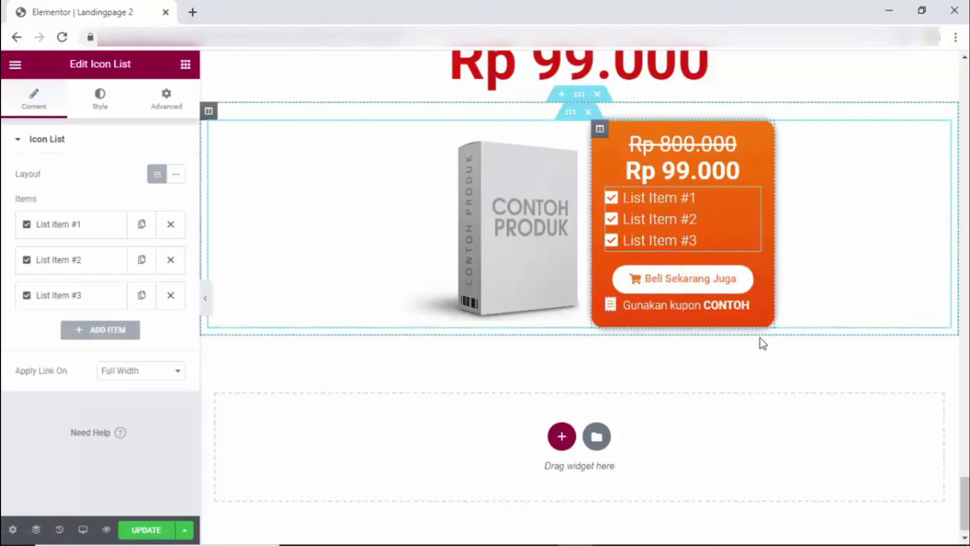
{"action": "right_click", "coordinate": [708, 257]}
{"action": "left_click", "coordinate": [742, 277]}
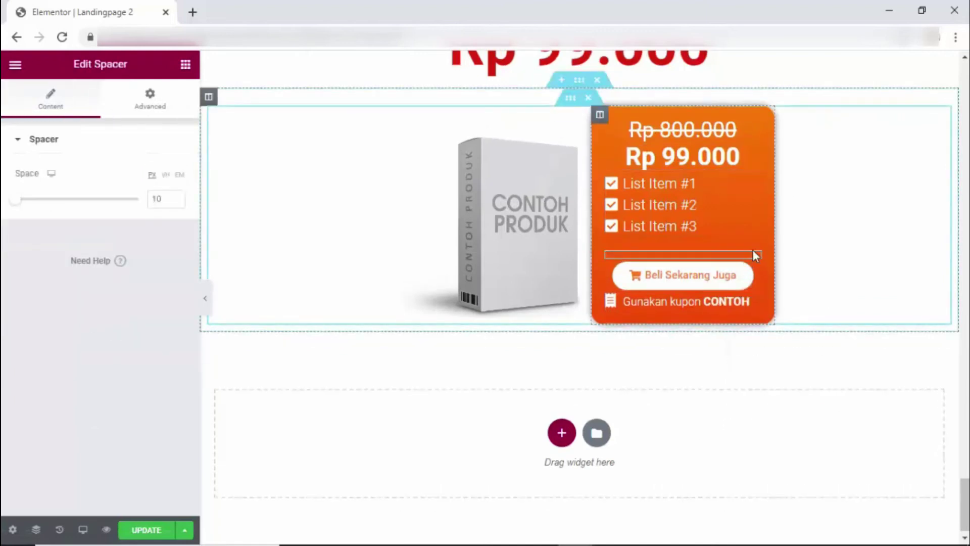
{"action": "left_click_drag", "start_coordinate": [755, 255], "coordinate": [677, 176]}
{"action": "scroll", "coordinate": [859, 176], "scroll_direction": "up", "scroll_amount": 5}
{"action": "left_click", "coordinate": [812, 204]}
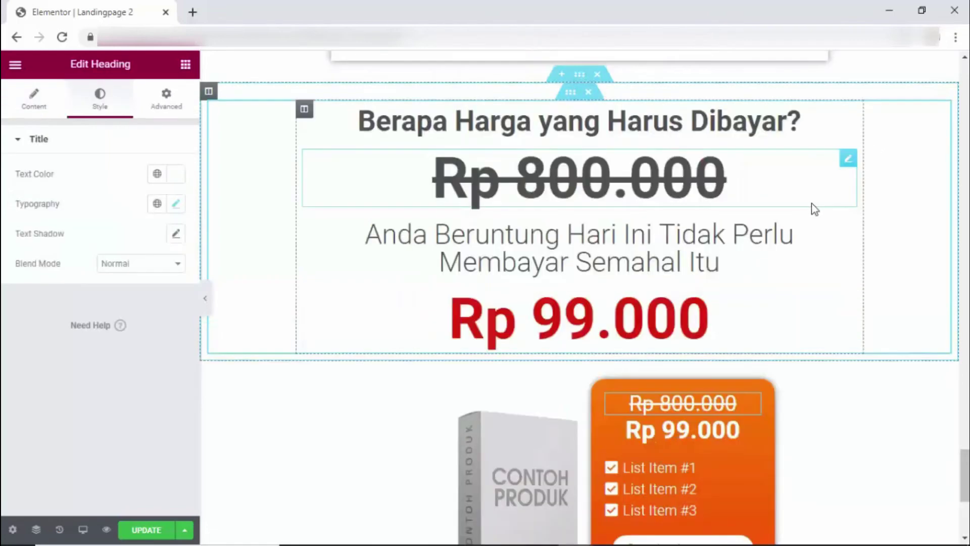
Duplicate the inner section that holds the product image and the orange offer box
{"action": "scroll", "coordinate": [815, 208], "scroll_direction": "down", "scroll_amount": 4}
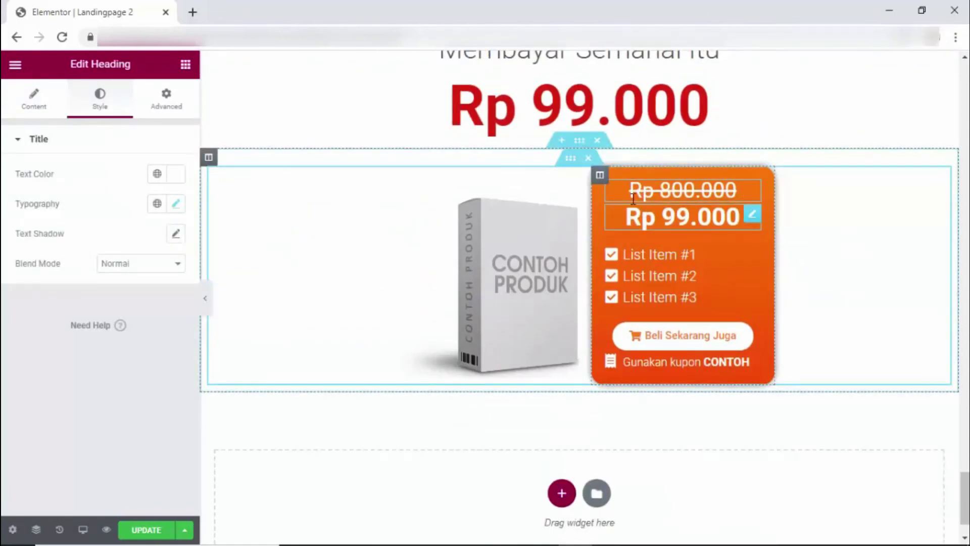
{"action": "right_click", "coordinate": [570, 160]}
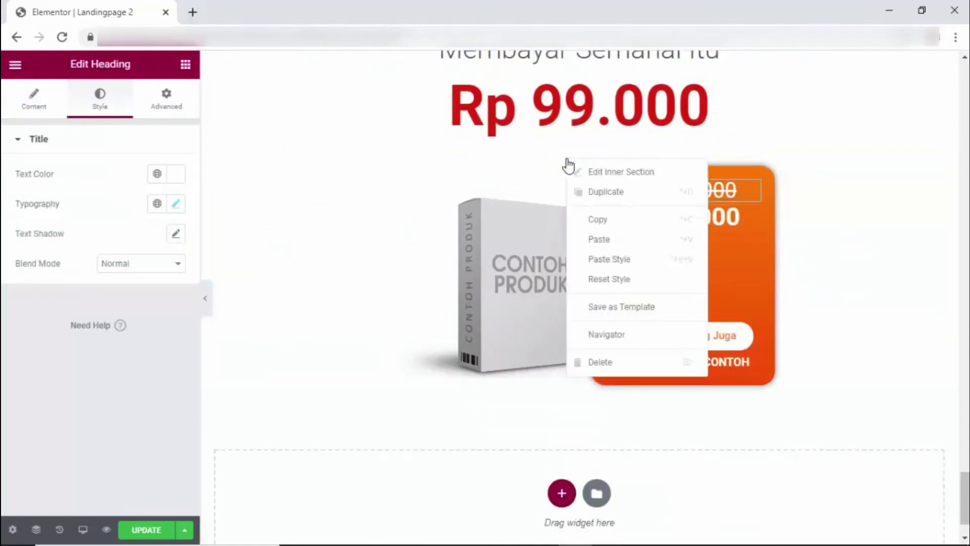
{"action": "left_click", "coordinate": [599, 192]}
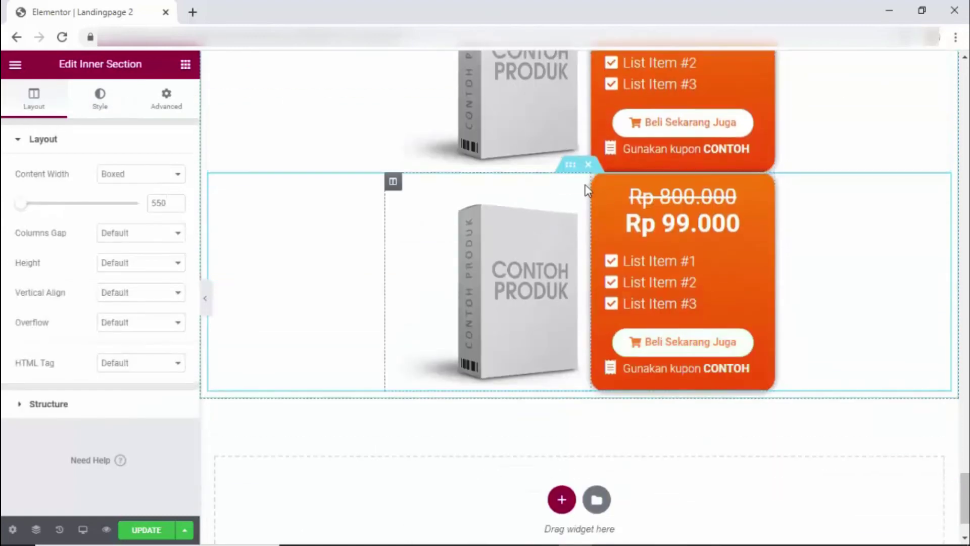
Insert a Spacer widget between the original inner section and its copy
{"action": "scroll", "coordinate": [586, 189], "scroll_direction": "up", "scroll_amount": 3}
{"action": "left_click", "coordinate": [186, 64]}
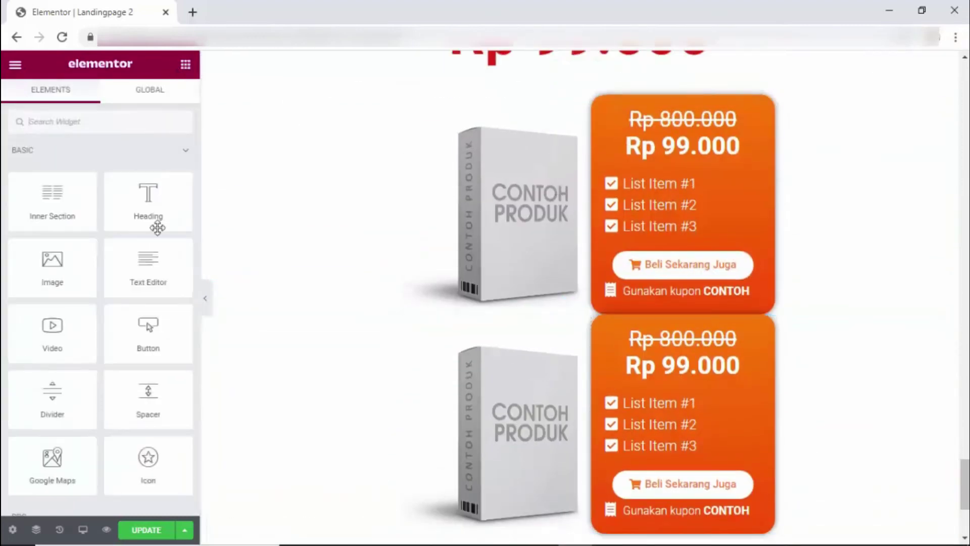
{"action": "left_click_drag", "start_coordinate": [162, 397], "coordinate": [634, 312]}
{"action": "left_click_drag", "start_coordinate": [634, 312], "coordinate": [635, 312]}
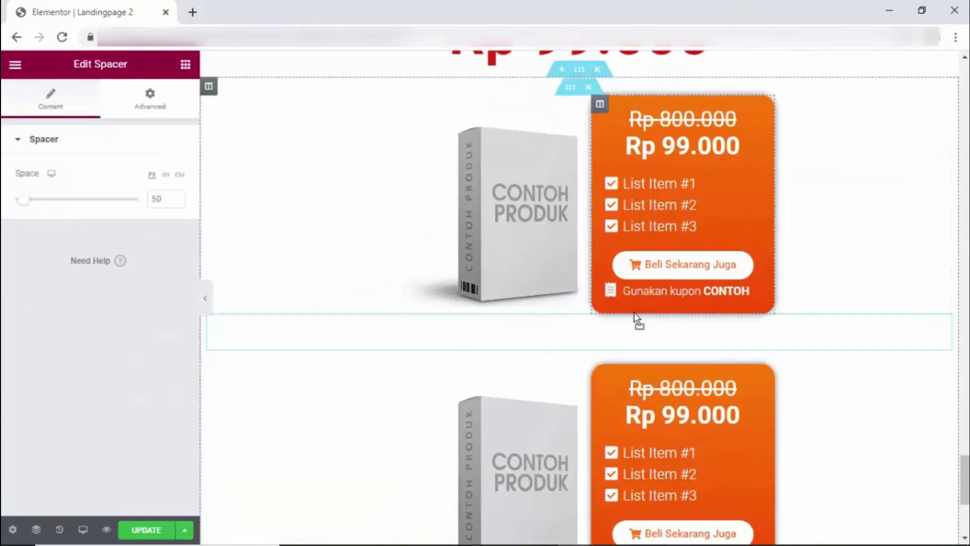
Delete the product image column from the lower copy of the inner section
{"action": "scroll", "coordinate": [532, 293], "scroll_direction": "down", "scroll_amount": 3}
{"action": "left_click", "coordinate": [528, 281]}
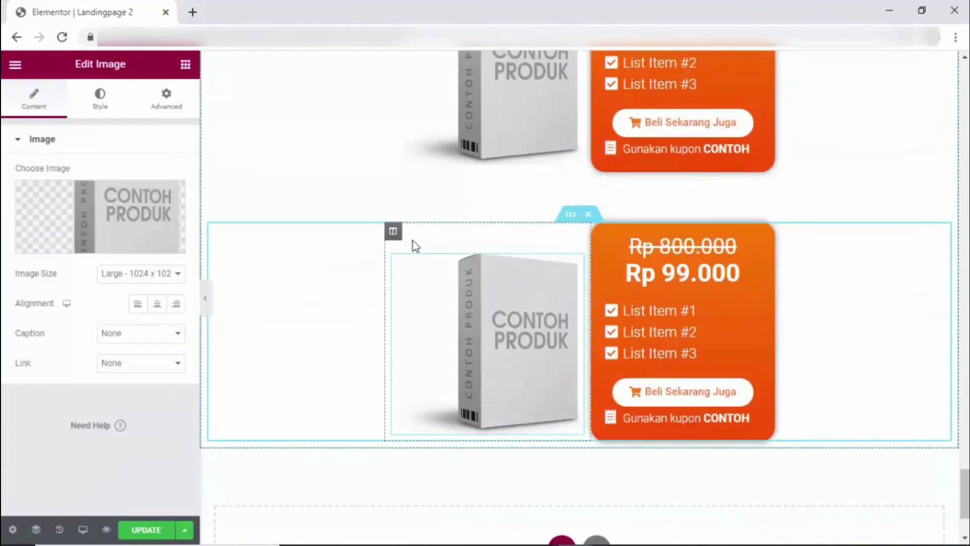
{"action": "right_click", "coordinate": [397, 236]}
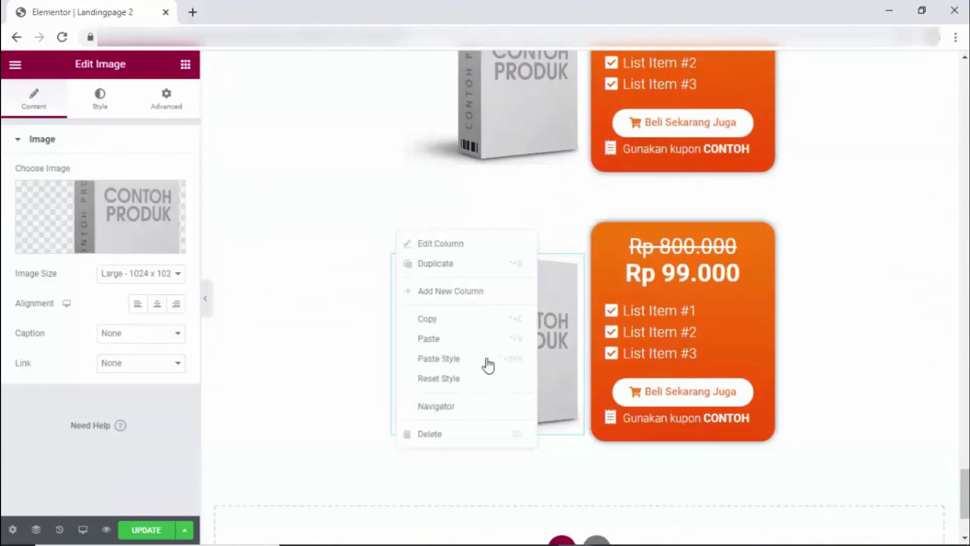
{"action": "left_click", "coordinate": [477, 435]}
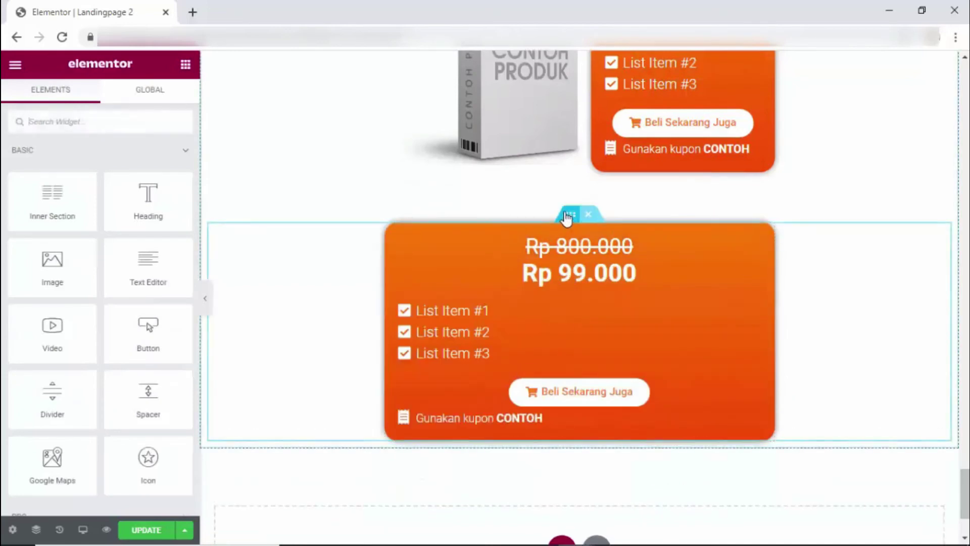
Set the boxed content width of the lower inner section to 700
{"action": "left_click", "coordinate": [568, 218]}
{"action": "type", "text": "7000"}
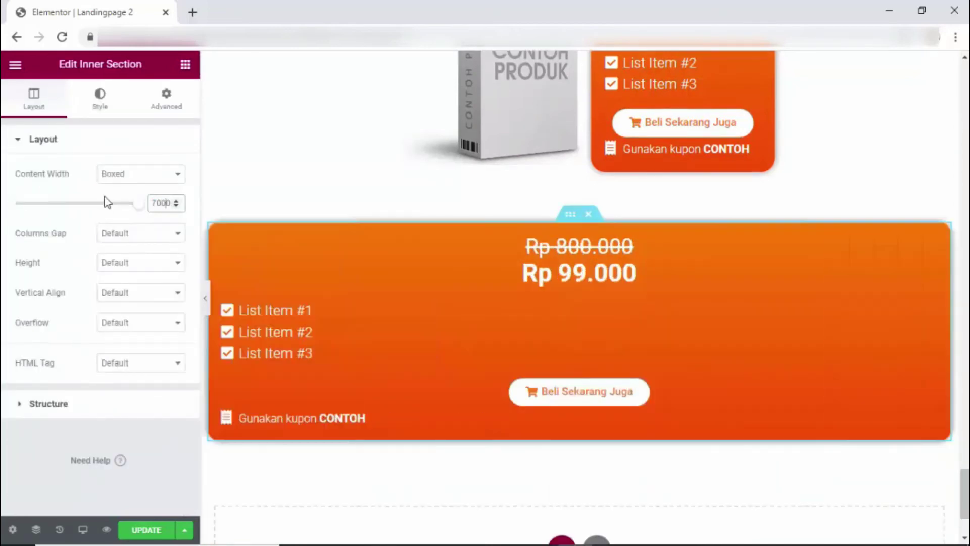
{"action": "key", "text": "BackSpace"}
Duplicate the orange offer column twice to make three pricing cards side by side
{"action": "right_click", "coordinate": [337, 227]}
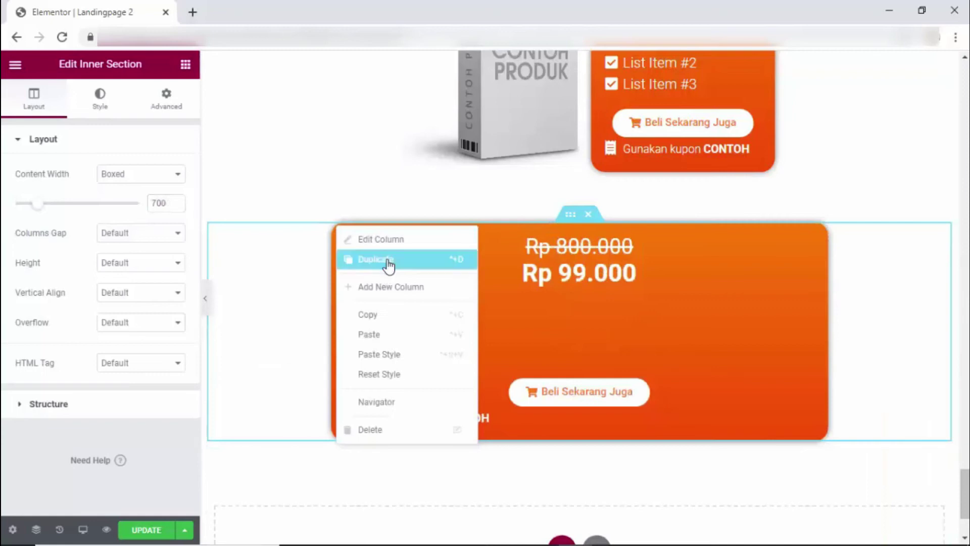
{"action": "left_click", "coordinate": [389, 264]}
{"action": "right_click", "coordinate": [334, 227]}
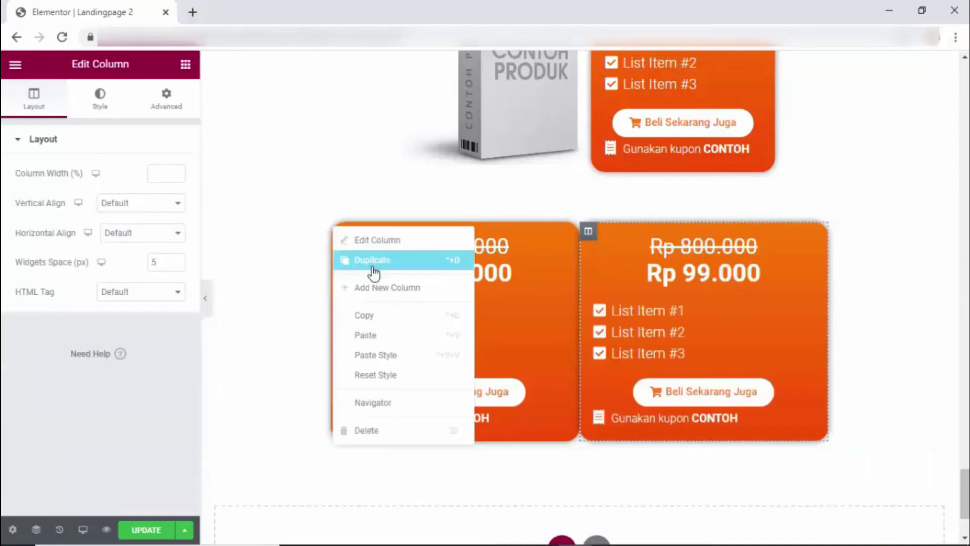
{"action": "left_click", "coordinate": [377, 264]}
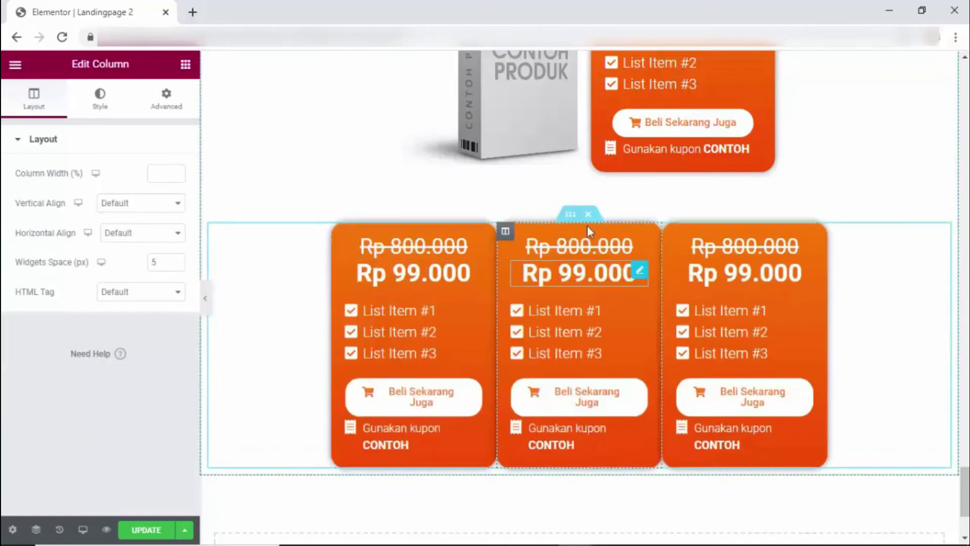
Widen the three-card inner section to a boxed content width of 800
{"action": "left_click", "coordinate": [571, 214]}
{"action": "left_click_drag", "start_coordinate": [147, 204], "coordinate": [97, 201]}
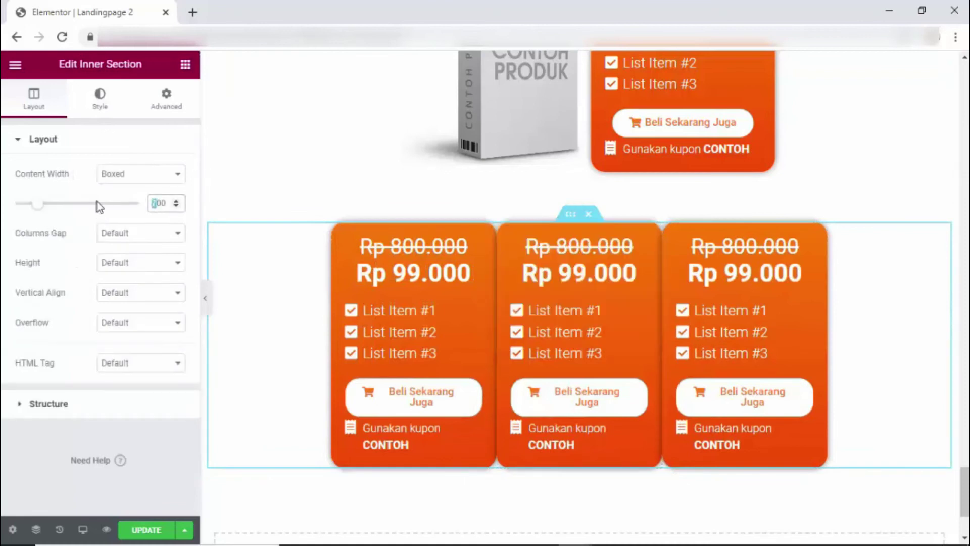
{"action": "type", "text": "8"}
Give each of the three pricing card columns a linked margin of 7 px on all sides
{"action": "left_click", "coordinate": [304, 231]}
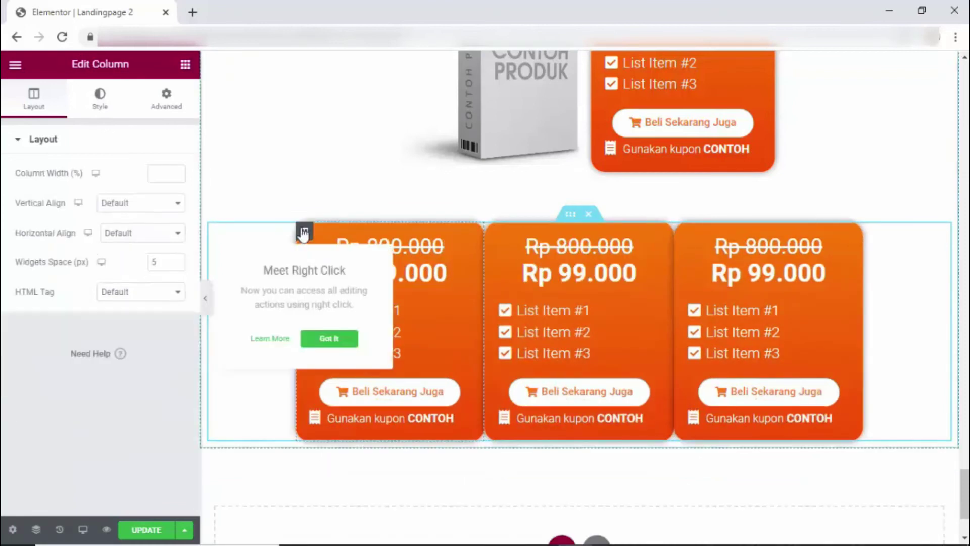
{"action": "left_click", "coordinate": [166, 101]}
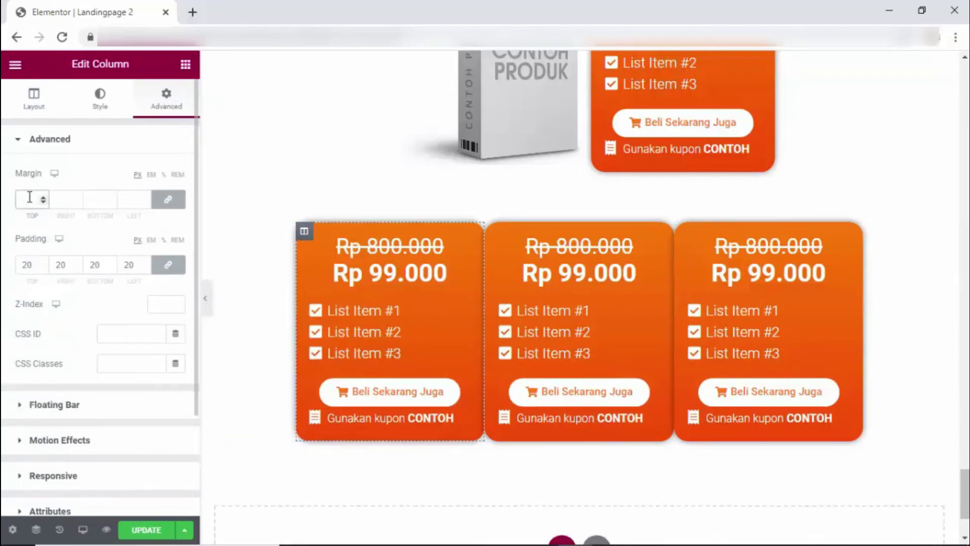
{"action": "type", "text": "7"}
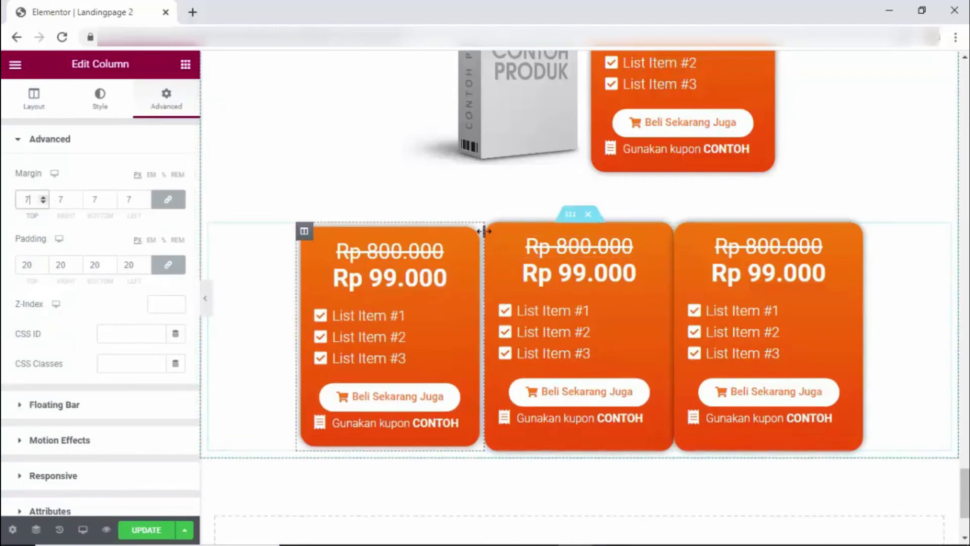
{"action": "left_click", "coordinate": [492, 231]}
{"action": "left_click", "coordinate": [39, 200]}
{"action": "type", "text": "7"}
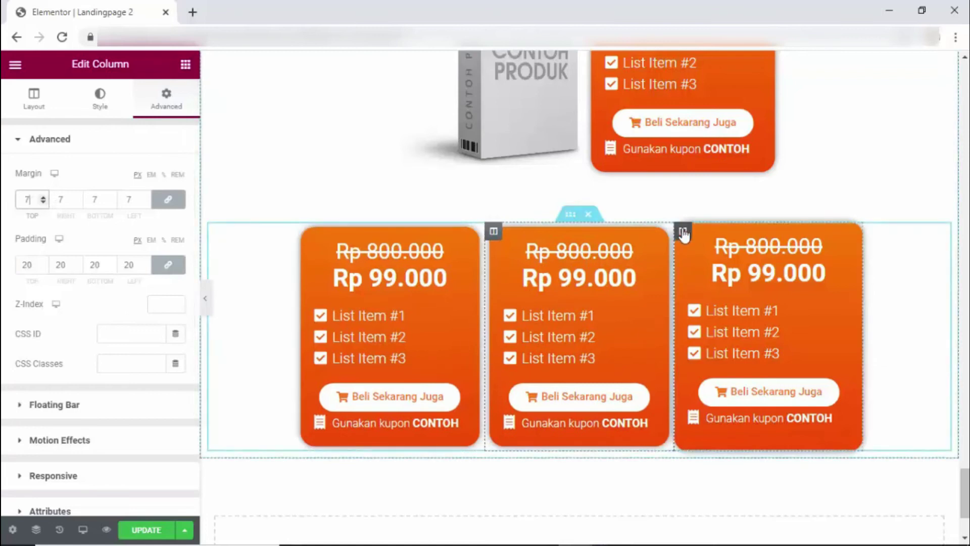
{"action": "left_click", "coordinate": [683, 231]}
{"action": "left_click", "coordinate": [61, 199]}
{"action": "type", "text": "7"}
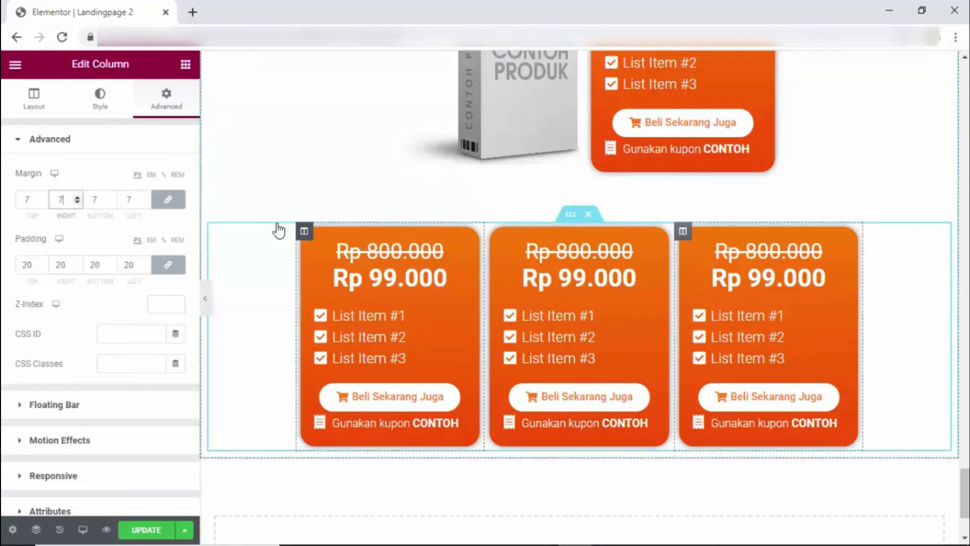
Change the first pricing card's background gradient to light grey #DEDEDE fading into a darker grey
{"action": "left_click", "coordinate": [304, 231]}
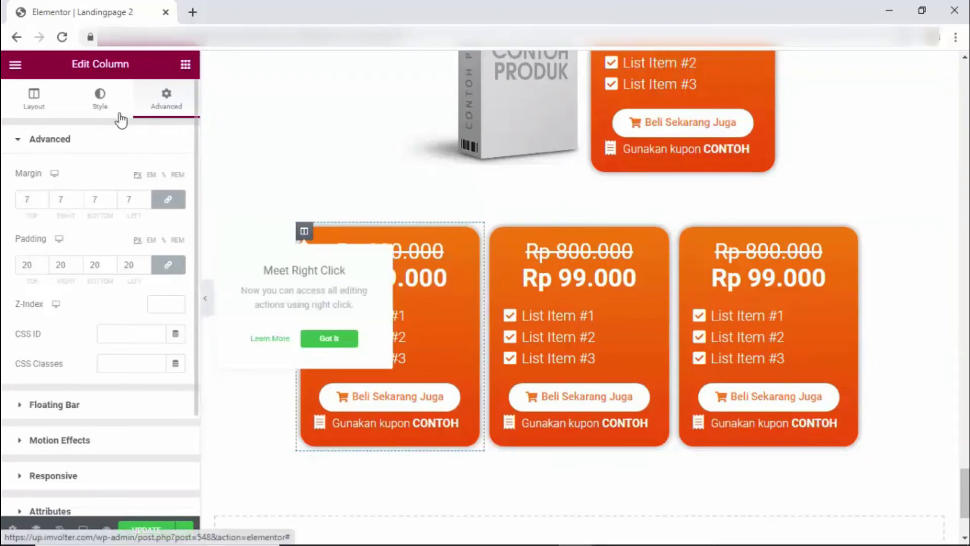
{"action": "left_click", "coordinate": [104, 103]}
{"action": "left_click", "coordinate": [176, 233]}
{"action": "left_click", "coordinate": [109, 304]}
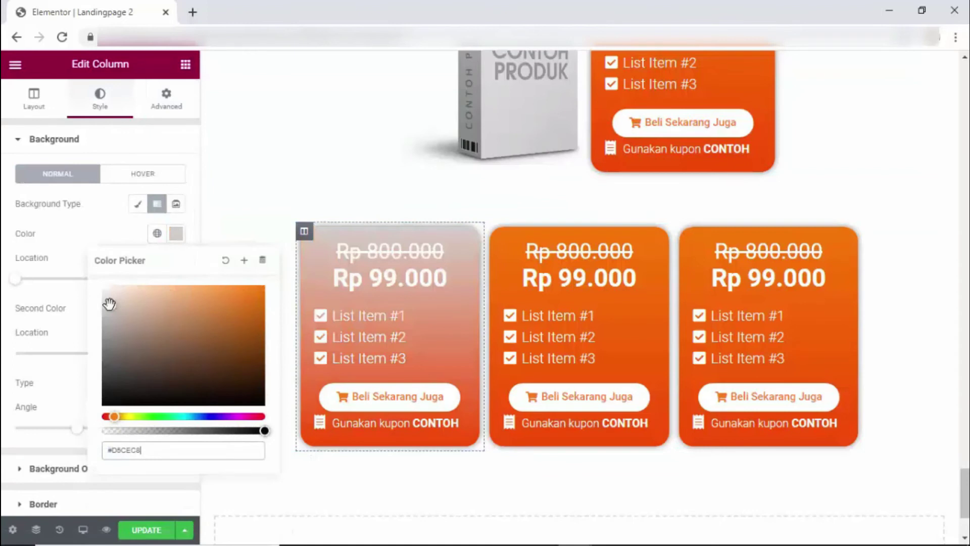
{"action": "left_click_drag", "start_coordinate": [100, 301], "coordinate": [106, 303]}
{"action": "left_click", "coordinate": [177, 233]}
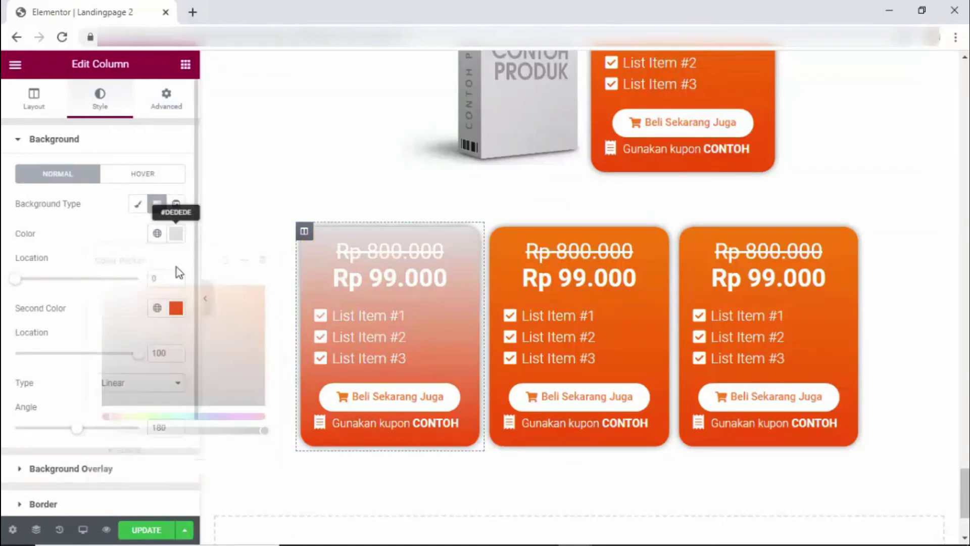
{"action": "left_click", "coordinate": [175, 308]}
{"action": "left_click", "coordinate": [111, 183]}
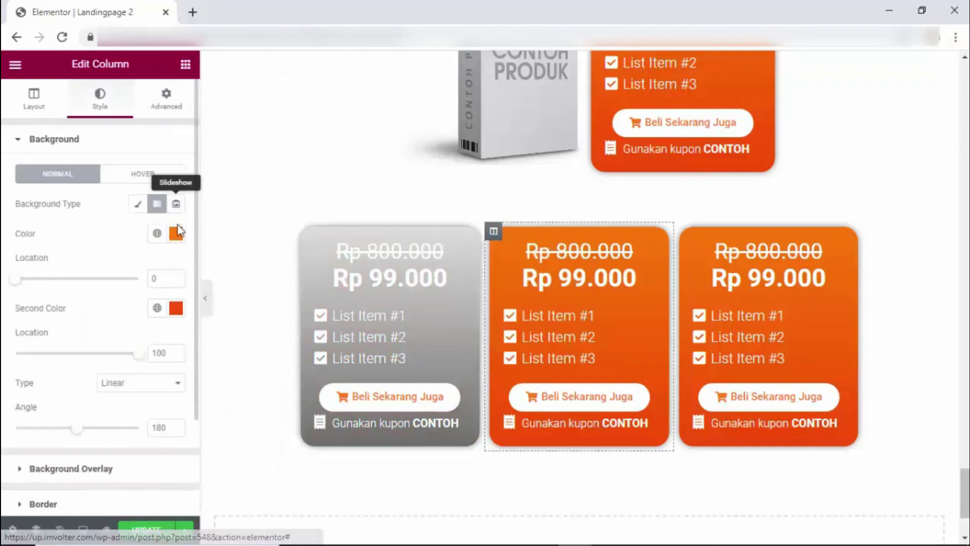
Change the middle pricing card's background gradient to light cyan fading into a darker blue
{"action": "left_click", "coordinate": [176, 233]}
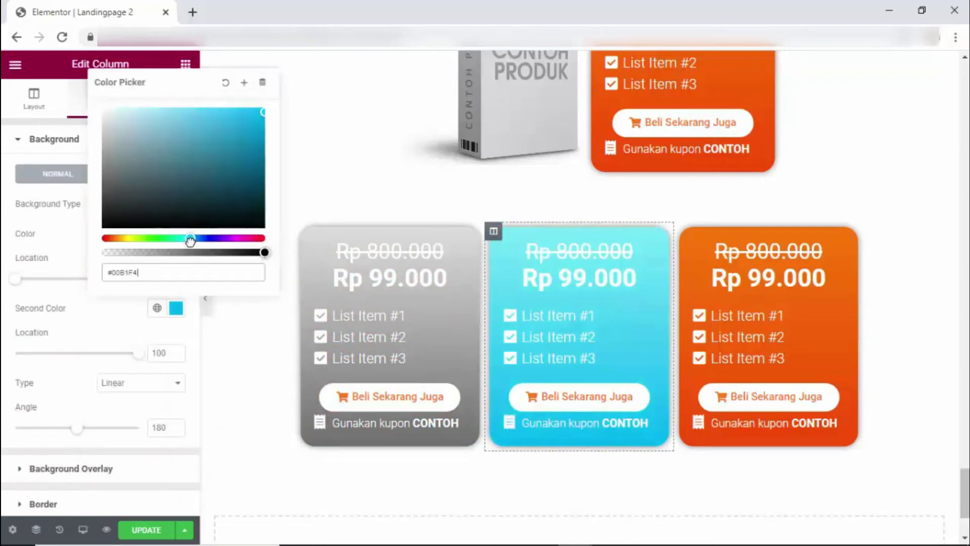
{"action": "left_click", "coordinate": [234, 144]}
{"action": "left_click_drag", "start_coordinate": [238, 145], "coordinate": [253, 146]}
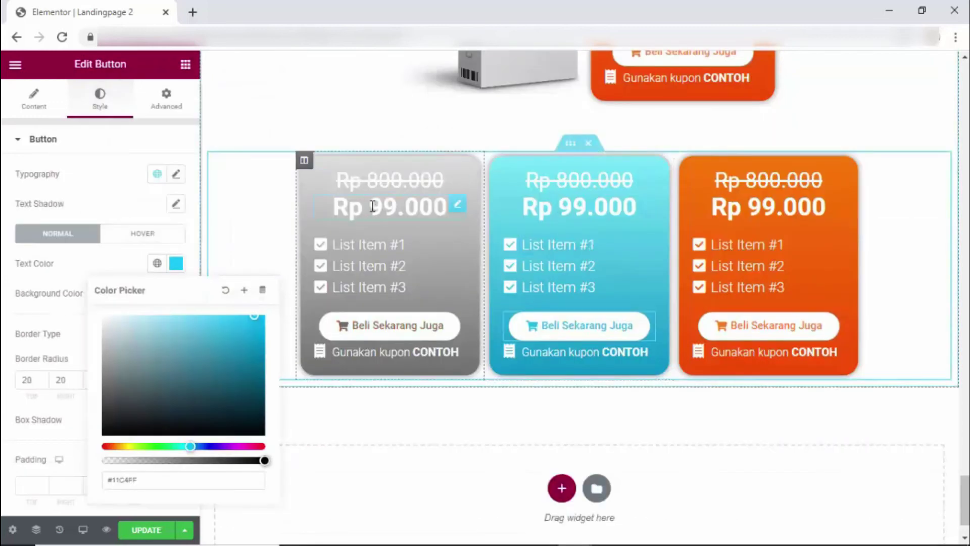
Change the sale price to "Rp 299.000" on the middle card and "Rp 499.000" on the third card
{"action": "left_click", "coordinate": [372, 206]}
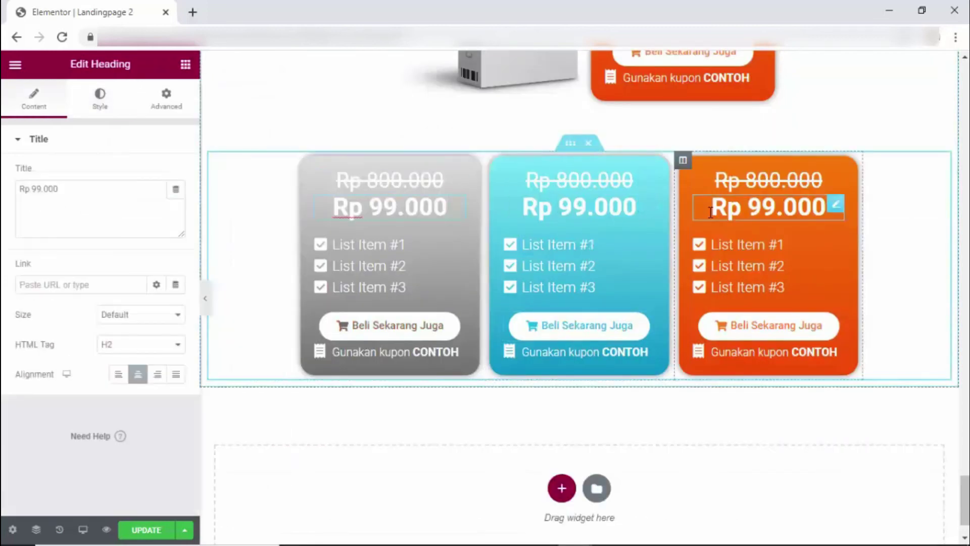
{"action": "left_click", "coordinate": [682, 161]}
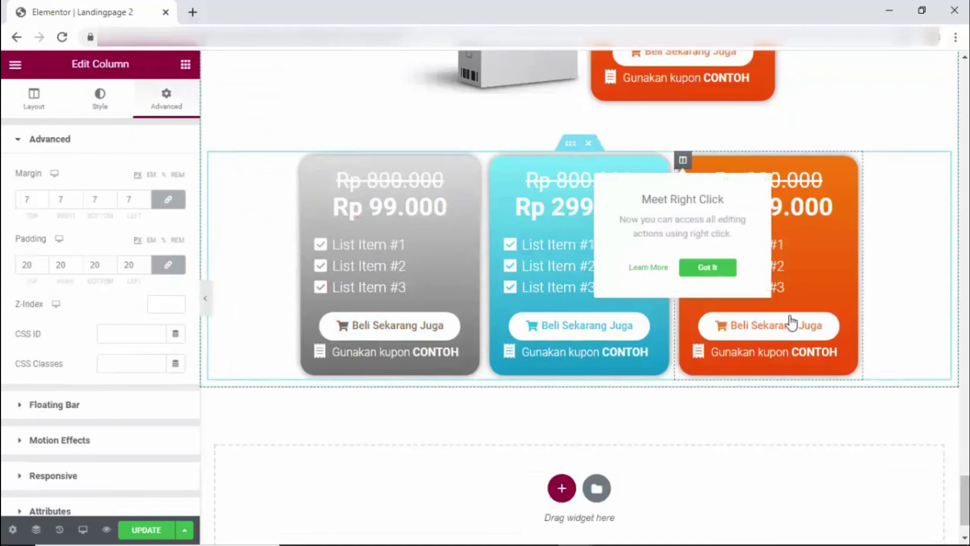
Replace the cart icon on the grey card's buy button with the outlined WhatsApp icon
{"action": "left_click", "coordinate": [455, 325]}
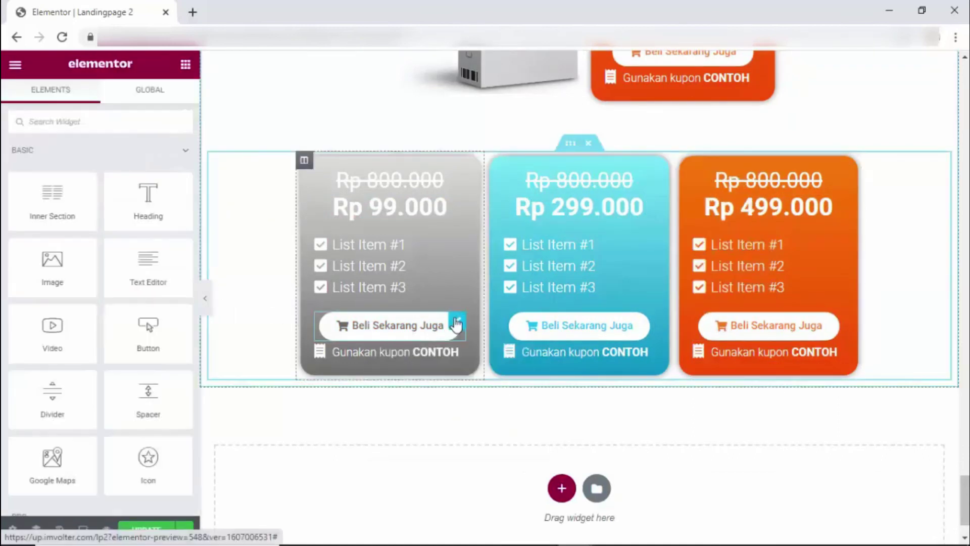
{"action": "left_click", "coordinate": [455, 324]}
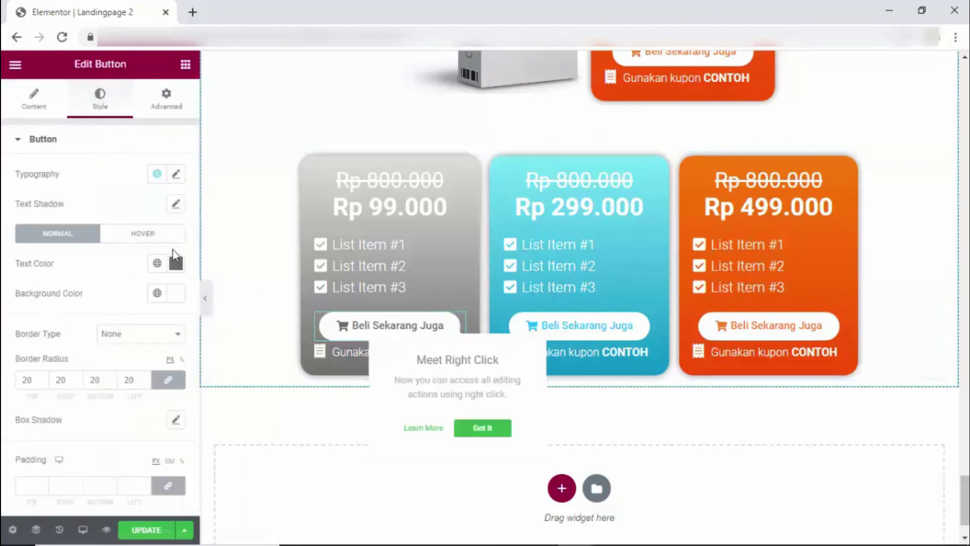
{"action": "left_click", "coordinate": [34, 99]}
{"action": "left_click", "coordinate": [114, 370]}
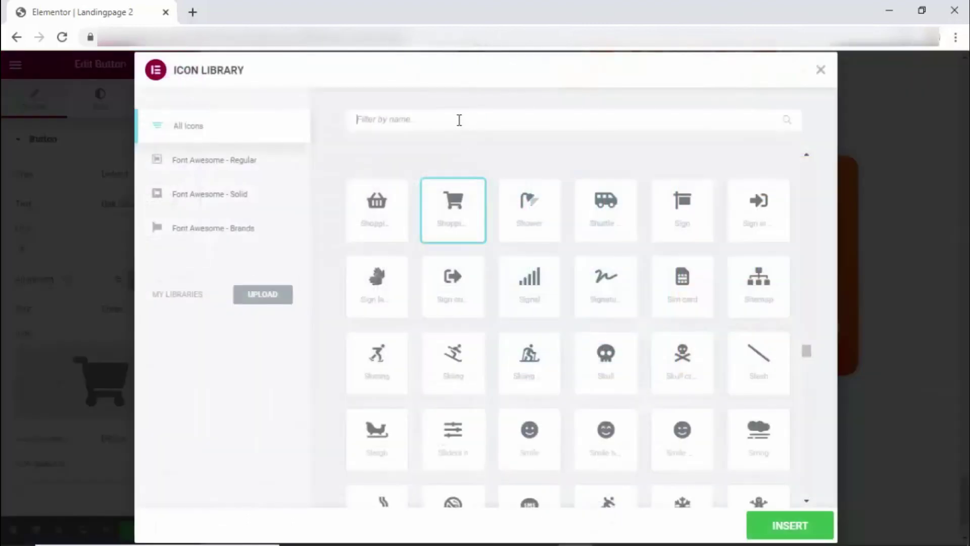
{"action": "type", "text": "wha"}
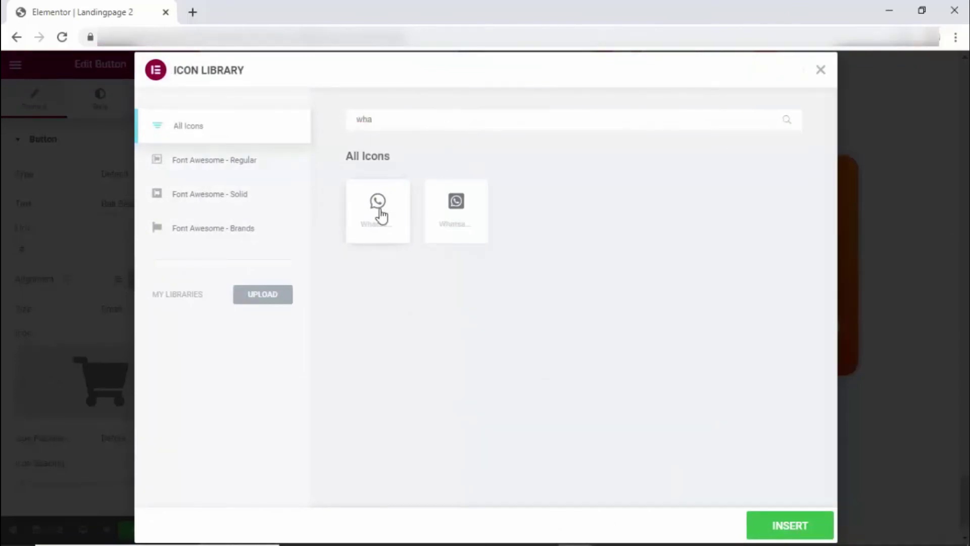
{"action": "left_click", "coordinate": [379, 208]}
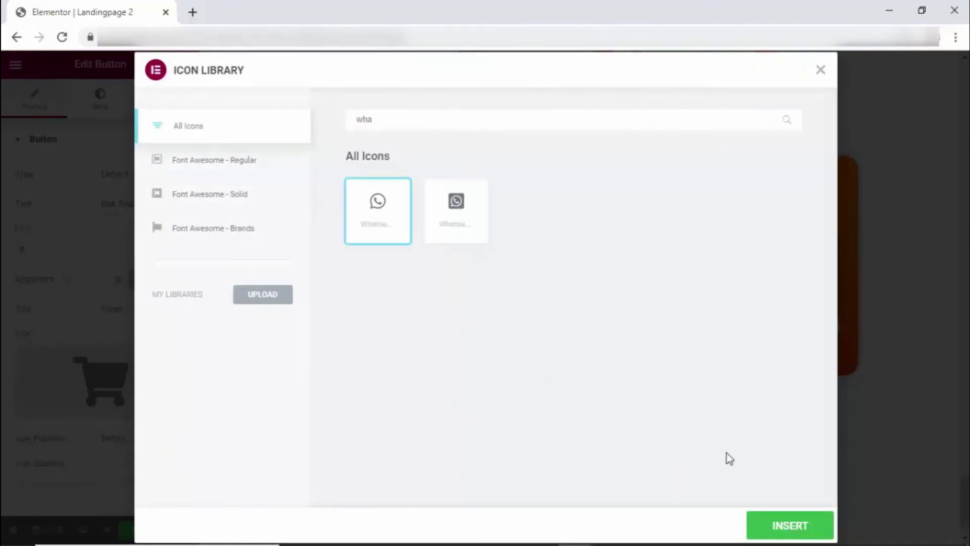
{"action": "left_click", "coordinate": [789, 525]}
Style the grey card's buy button with a bright green background and white #FFFFFF text
{"action": "left_click", "coordinate": [100, 99]}
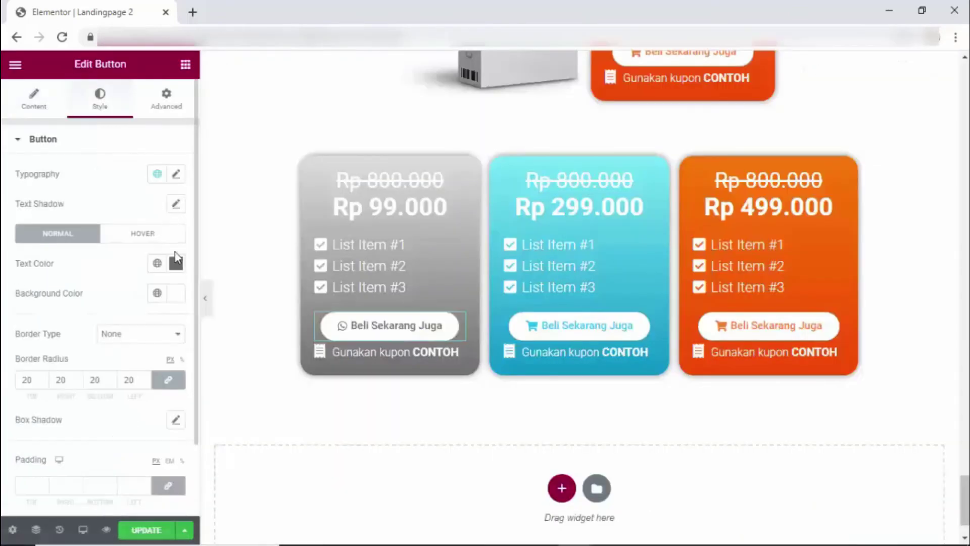
{"action": "left_click", "coordinate": [175, 292]}
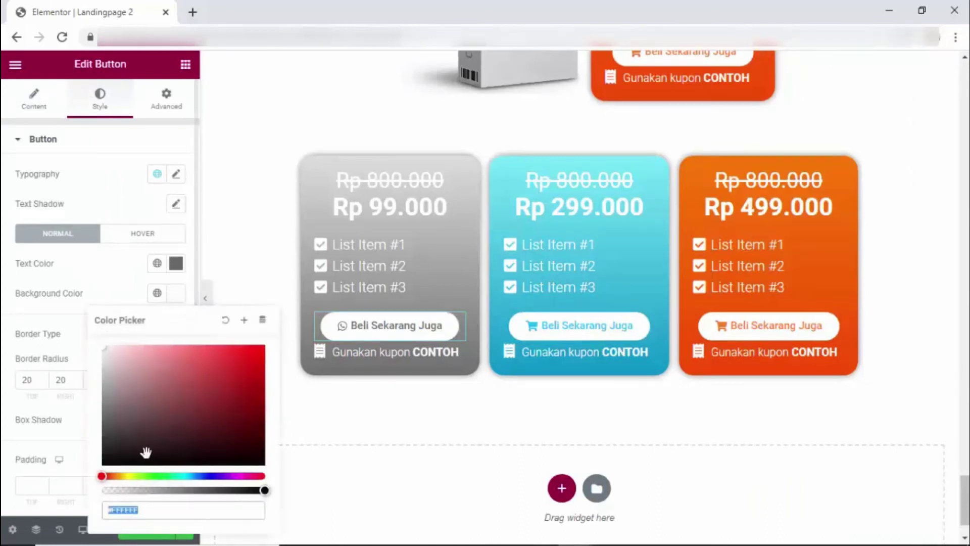
{"action": "left_click_drag", "start_coordinate": [149, 475], "coordinate": [165, 477]}
{"action": "left_click", "coordinate": [251, 372]}
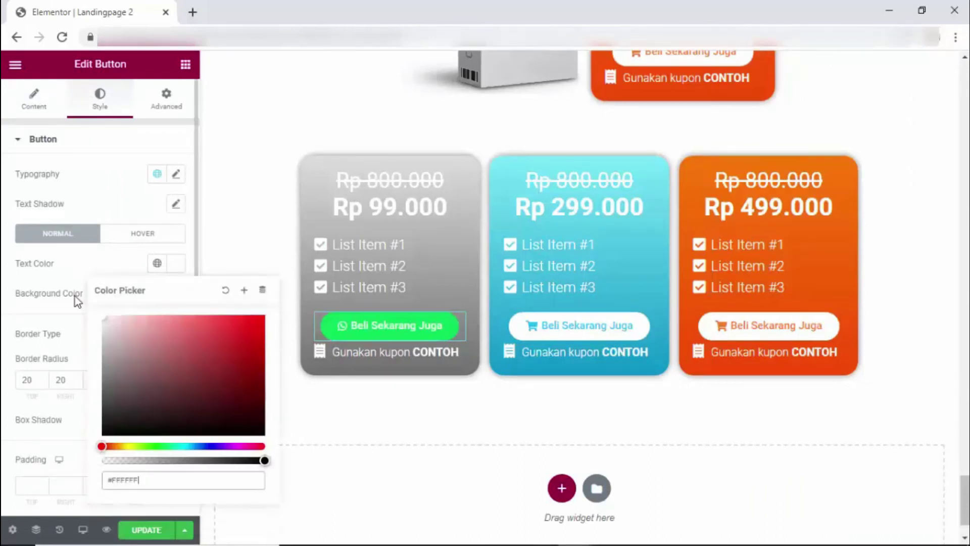
{"action": "left_click", "coordinate": [420, 241]}
{"action": "left_click", "coordinate": [340, 338]}
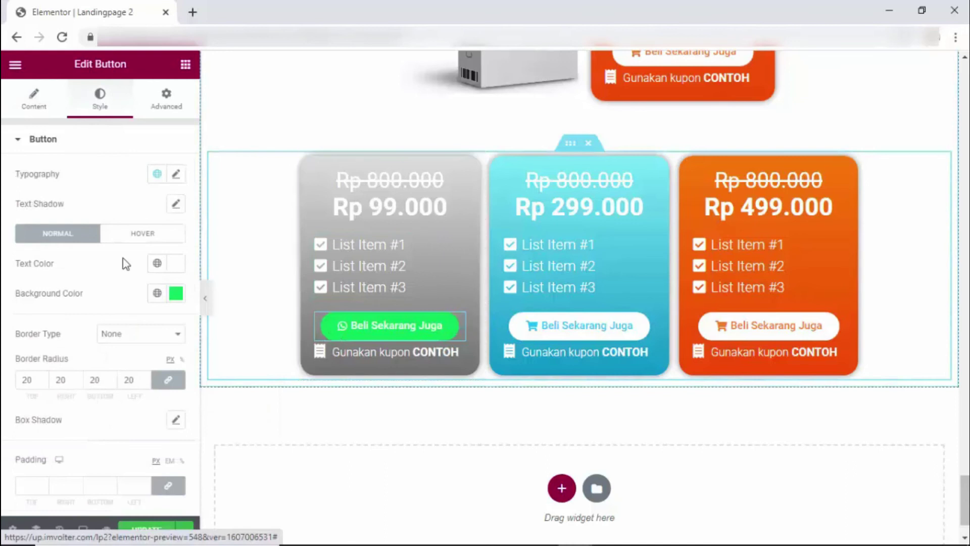
{"action": "left_click", "coordinate": [33, 98]}
{"action": "left_click", "coordinate": [61, 249]}
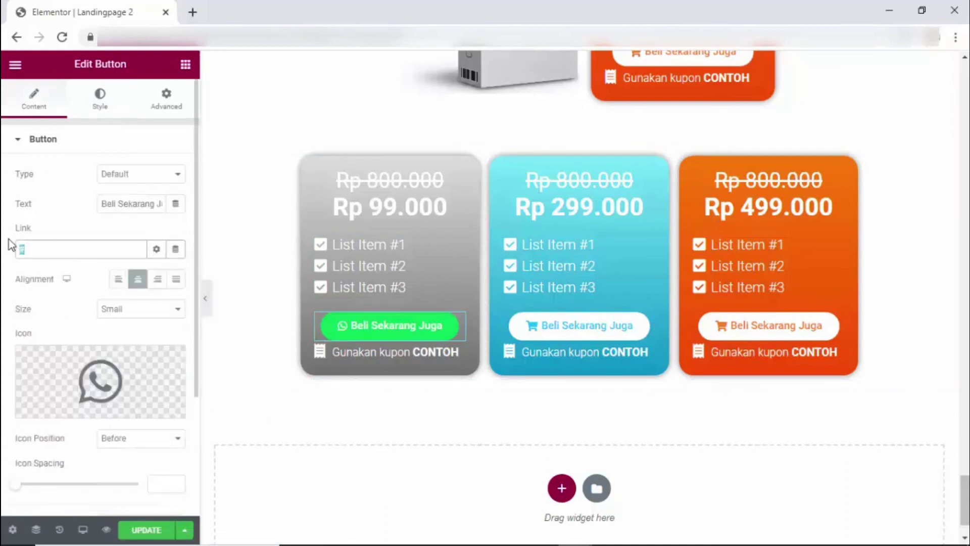
{"action": "type", "text": "https://wa.me/62"}
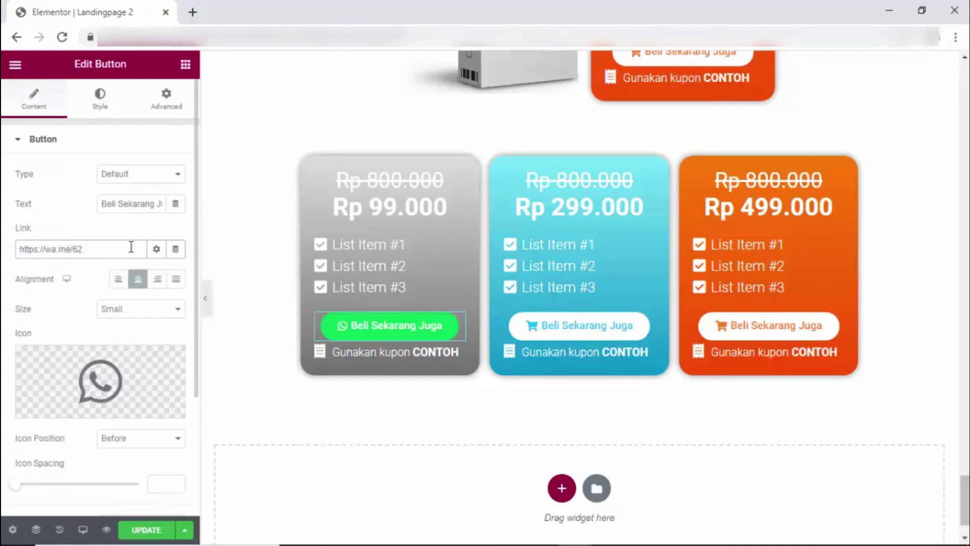
{"action": "left_click", "coordinate": [156, 248]}
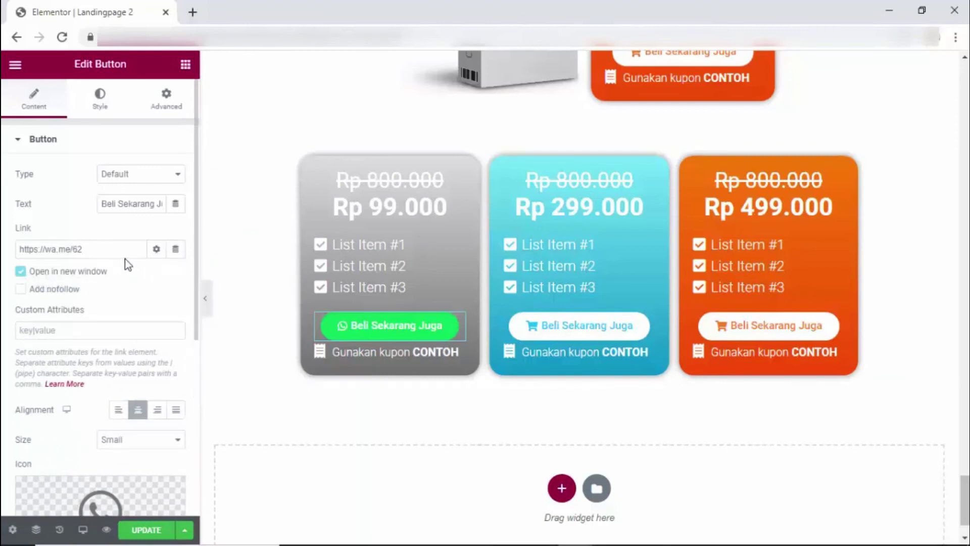
{"action": "left_click", "coordinate": [155, 250]}
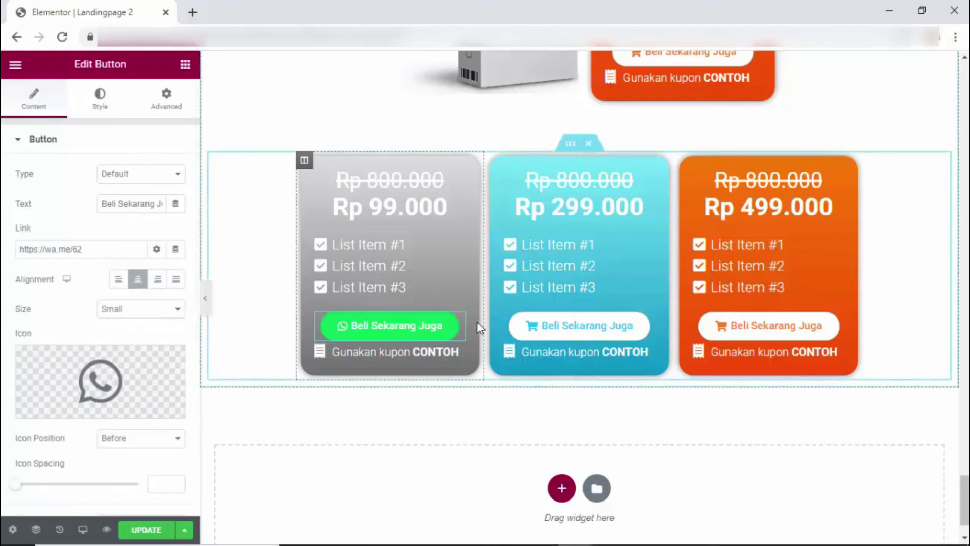
Check the header order button's link target and give the three-card pricing inner section the matching CSS ID "buy"
{"action": "left_click_drag", "start_coordinate": [965, 497], "coordinate": [964, 93]}
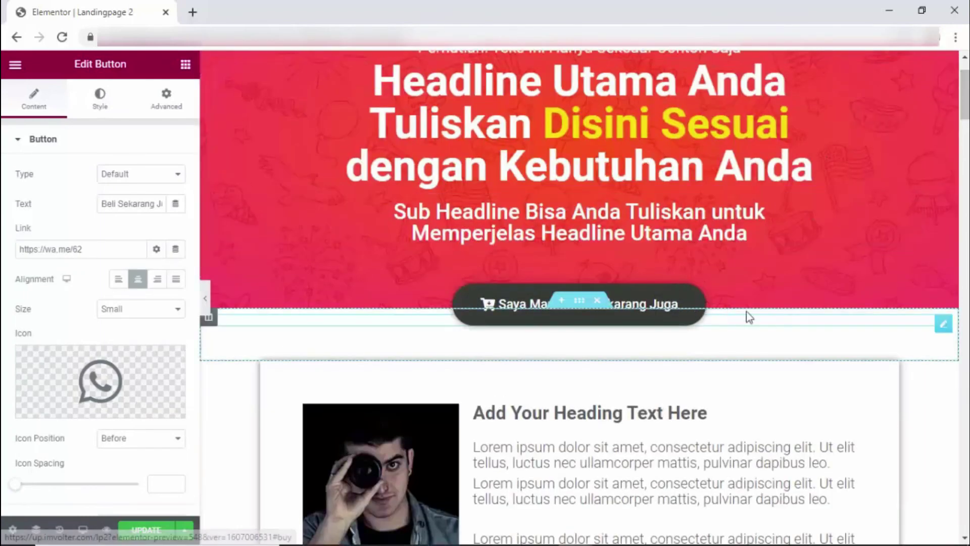
{"action": "left_click", "coordinate": [703, 317]}
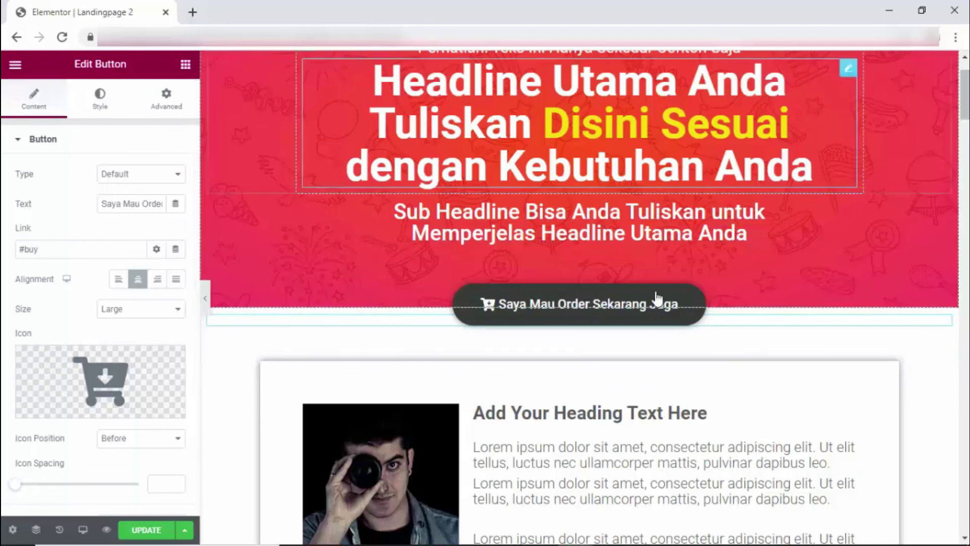
{"action": "scroll", "coordinate": [579, 303], "scroll_direction": "down", "scroll_amount": 20}
{"action": "scroll", "coordinate": [580, 304], "scroll_direction": "down", "scroll_amount": 10}
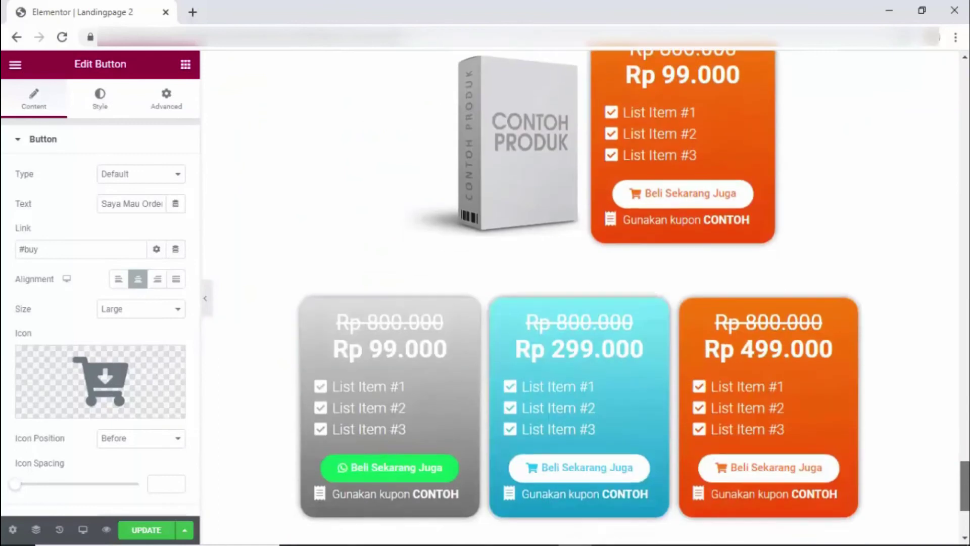
{"action": "scroll", "coordinate": [579, 303], "scroll_direction": "up", "scroll_amount": 3}
{"action": "scroll", "coordinate": [579, 303], "scroll_direction": "down", "scroll_amount": 1}
{"action": "scroll", "coordinate": [567, 303], "scroll_direction": "down", "scroll_amount": 2}
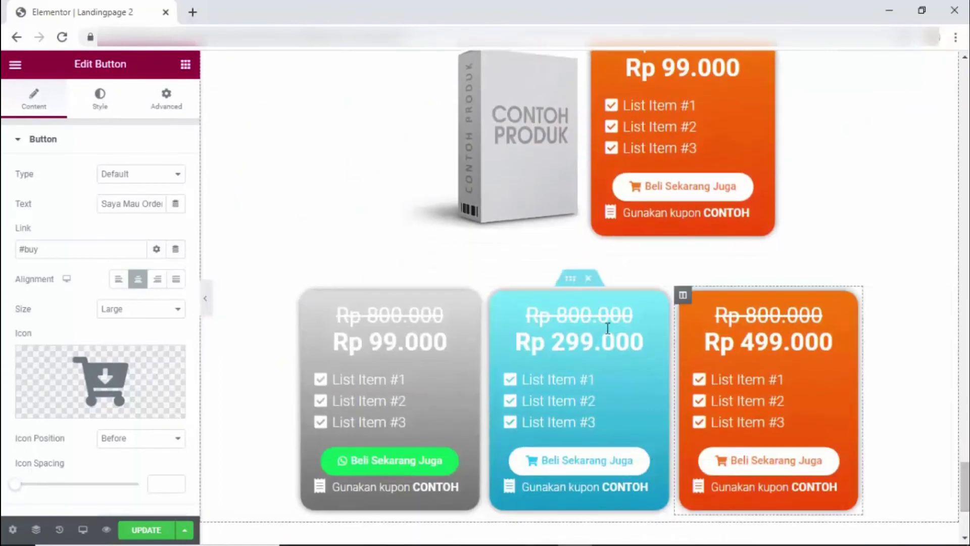
{"action": "left_click", "coordinate": [566, 283]}
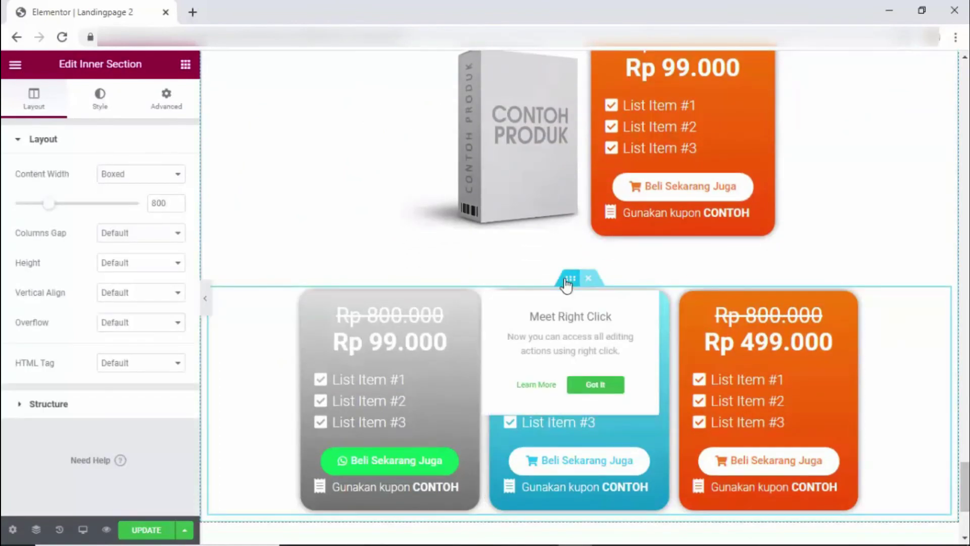
{"action": "left_click", "coordinate": [172, 112]}
{"action": "scroll", "coordinate": [37, 218], "scroll_direction": "down", "scroll_amount": 2}
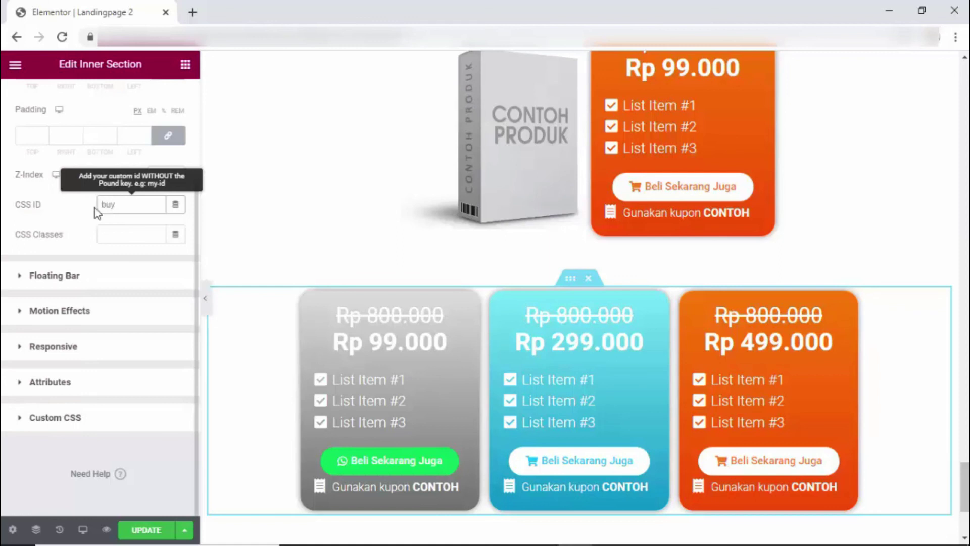
{"action": "left_click", "coordinate": [109, 205]}
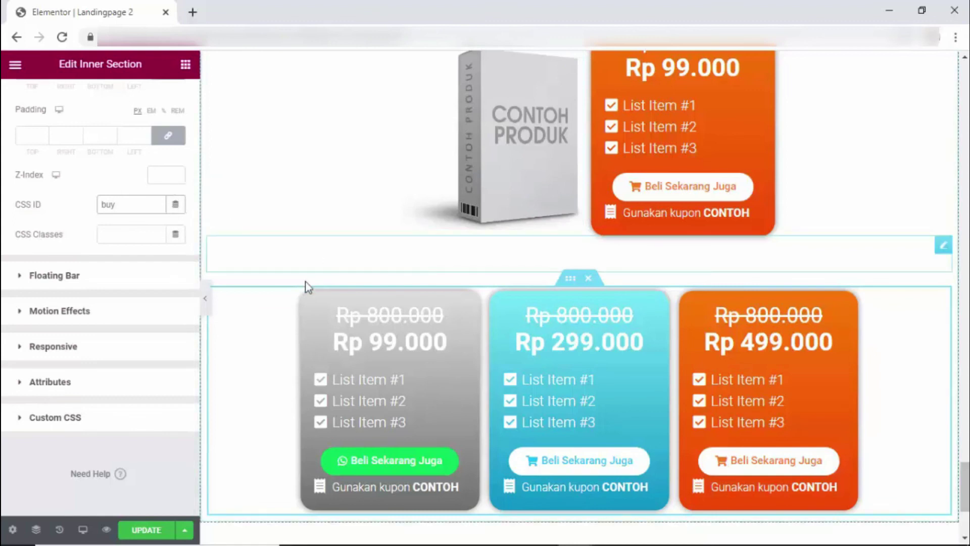
Save the page update and test the header's "Saya Mau Order Sekarang Juga" button in the page preview
{"action": "scroll", "coordinate": [136, 457], "scroll_direction": "up", "scroll_amount": 3}
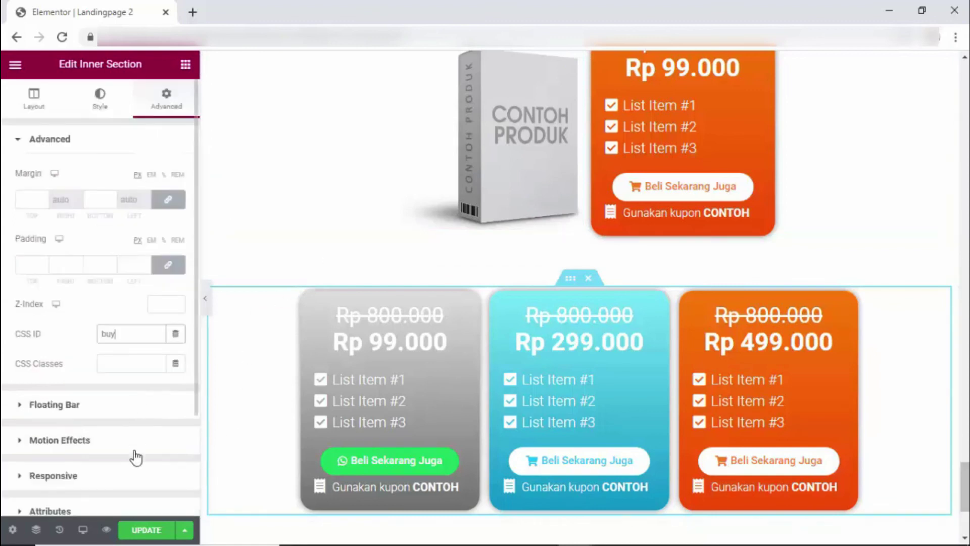
{"action": "left_click", "coordinate": [156, 529]}
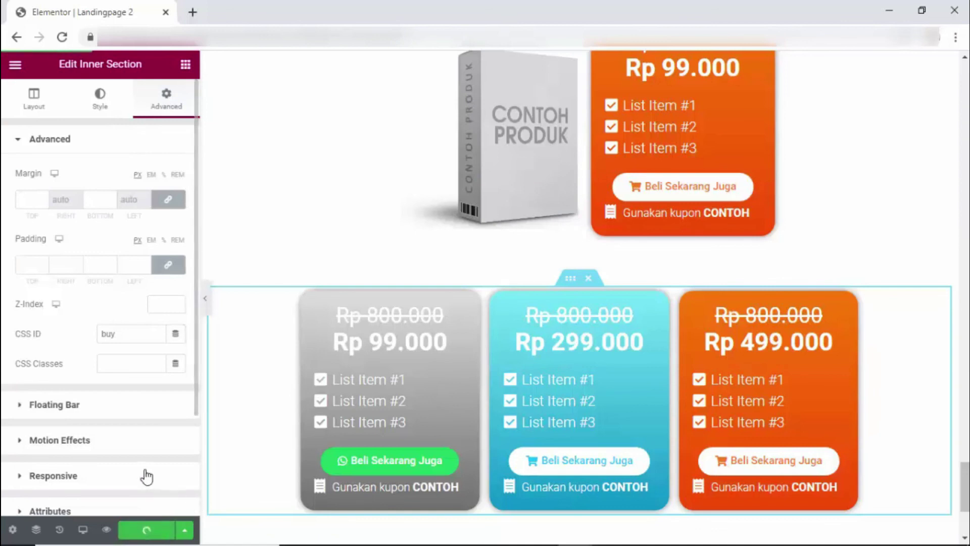
{"action": "left_click", "coordinate": [106, 530]}
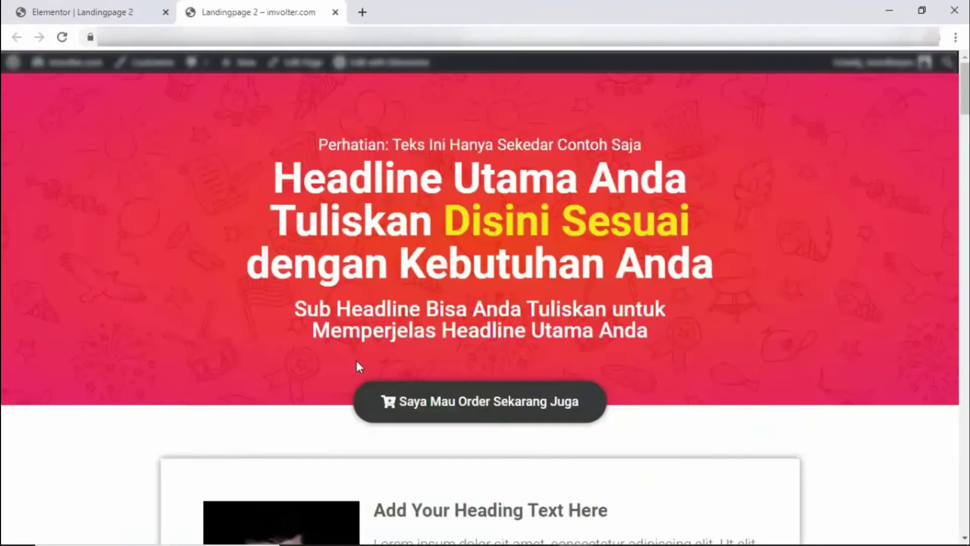
{"action": "left_click", "coordinate": [485, 404]}
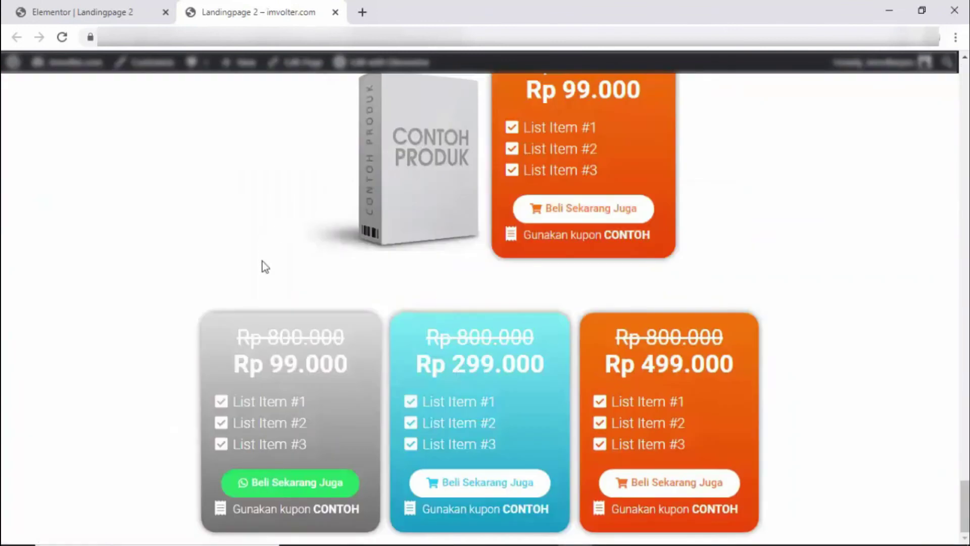
{"action": "scroll", "coordinate": [380, 252], "scroll_direction": "up", "scroll_amount": 4}
{"action": "scroll", "coordinate": [201, 316], "scroll_direction": "up", "scroll_amount": 4}
{"action": "scroll", "coordinate": [206, 316], "scroll_direction": "down", "scroll_amount": 8}
Return to the editor and examine the Advanced settings, including CSS ID, of the orange product offer column and its buy button
{"action": "left_click", "coordinate": [116, 9]}
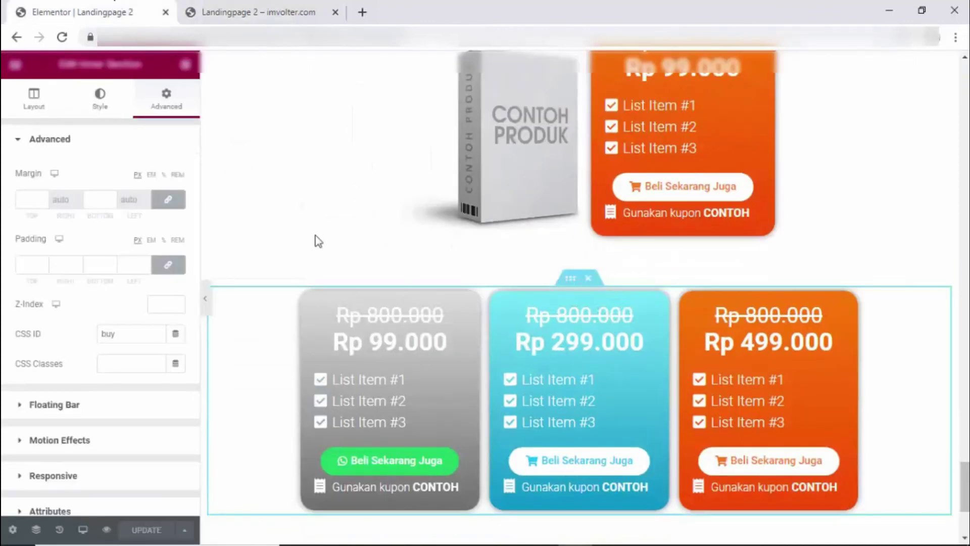
{"action": "scroll", "coordinate": [572, 283], "scroll_direction": "up", "scroll_amount": 4}
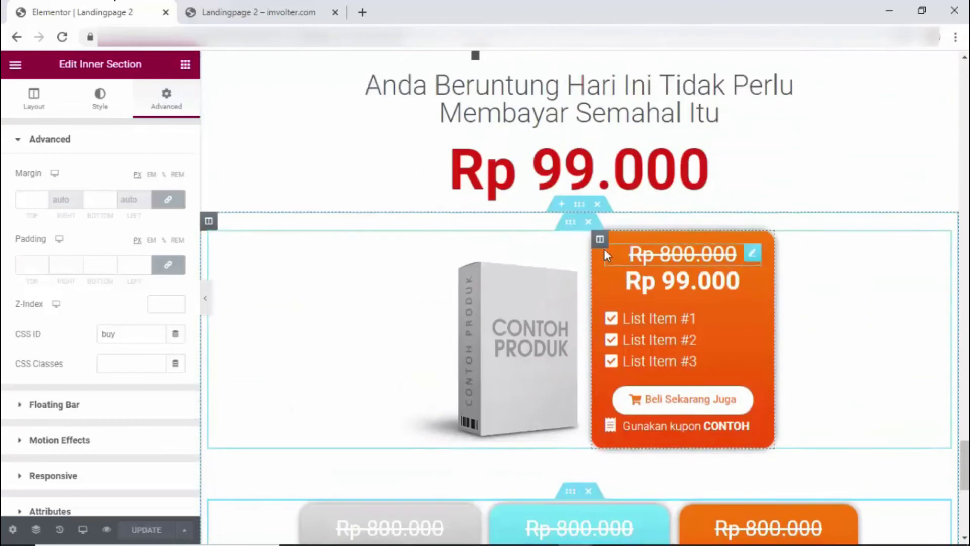
{"action": "left_click", "coordinate": [599, 239]}
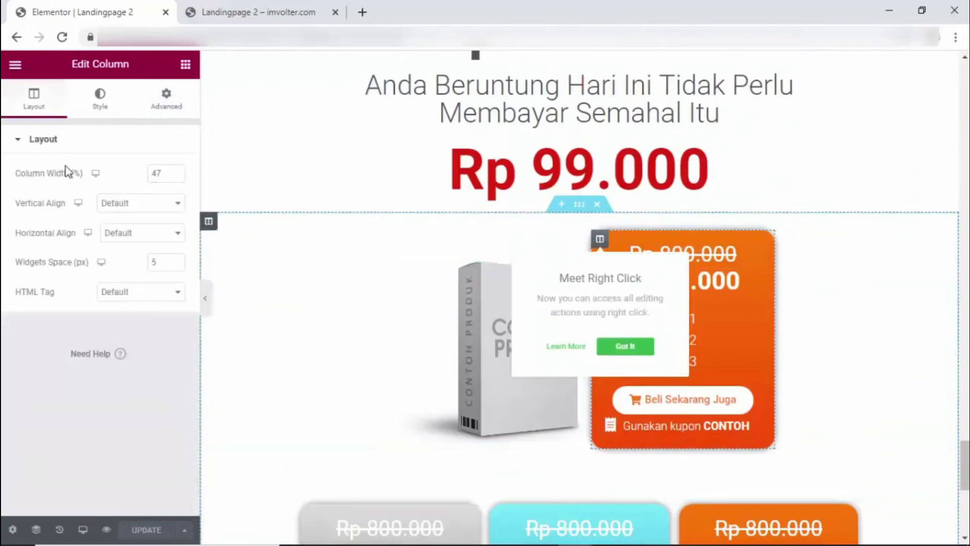
{"action": "left_click", "coordinate": [166, 99]}
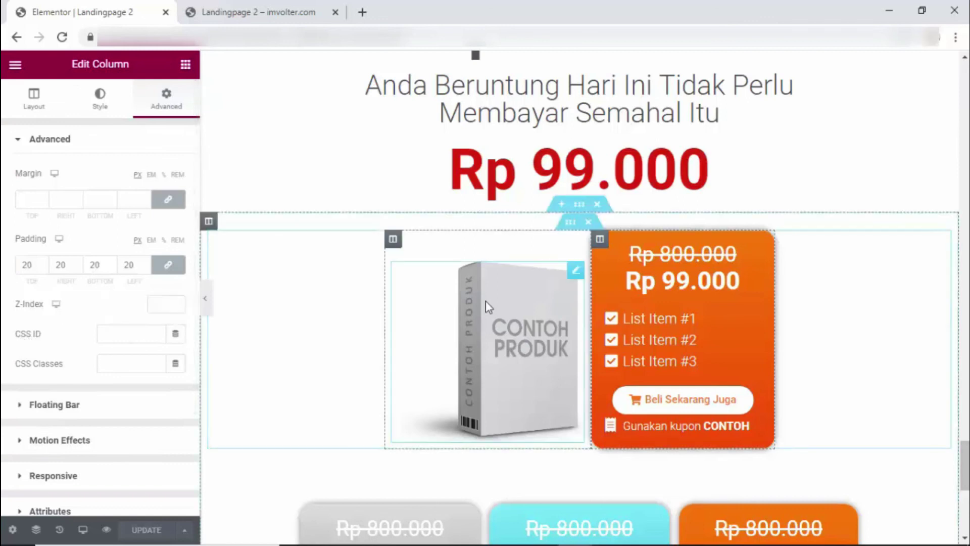
{"action": "scroll", "coordinate": [480, 301], "scroll_direction": "down", "scroll_amount": 3}
{"action": "left_click", "coordinate": [755, 253]}
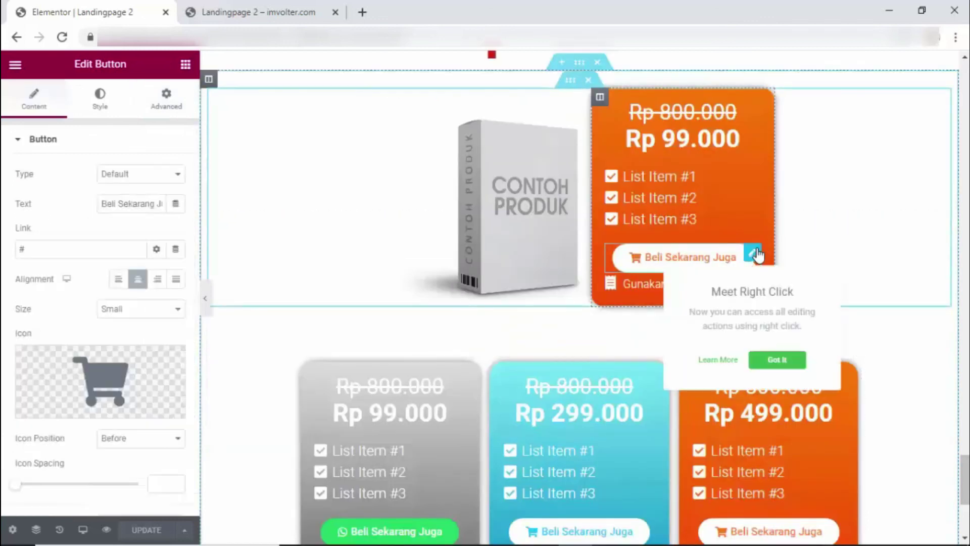
{"action": "left_click", "coordinate": [166, 99]}
{"action": "scroll", "coordinate": [519, 379], "scroll_direction": "up", "scroll_amount": 4}
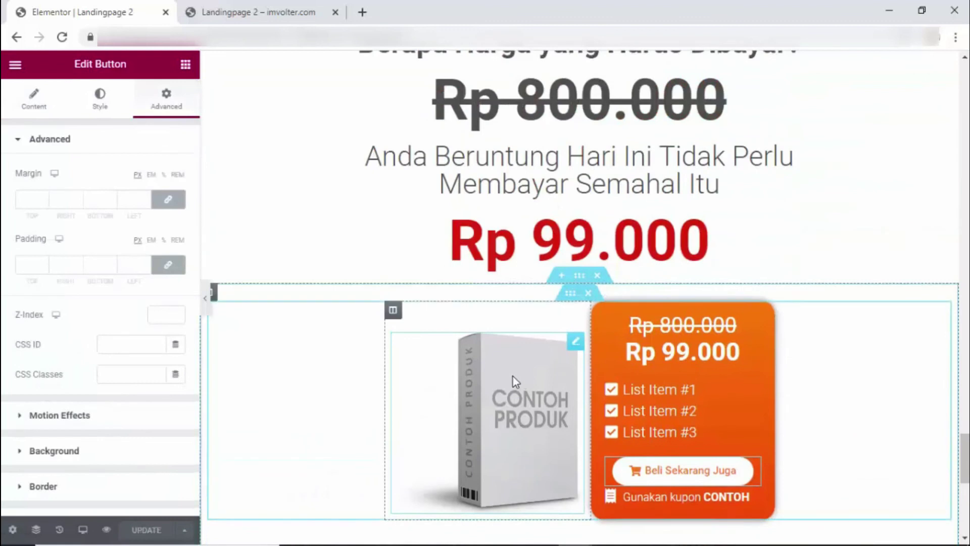
{"action": "scroll", "coordinate": [508, 384], "scroll_direction": "down", "scroll_amount": 5}
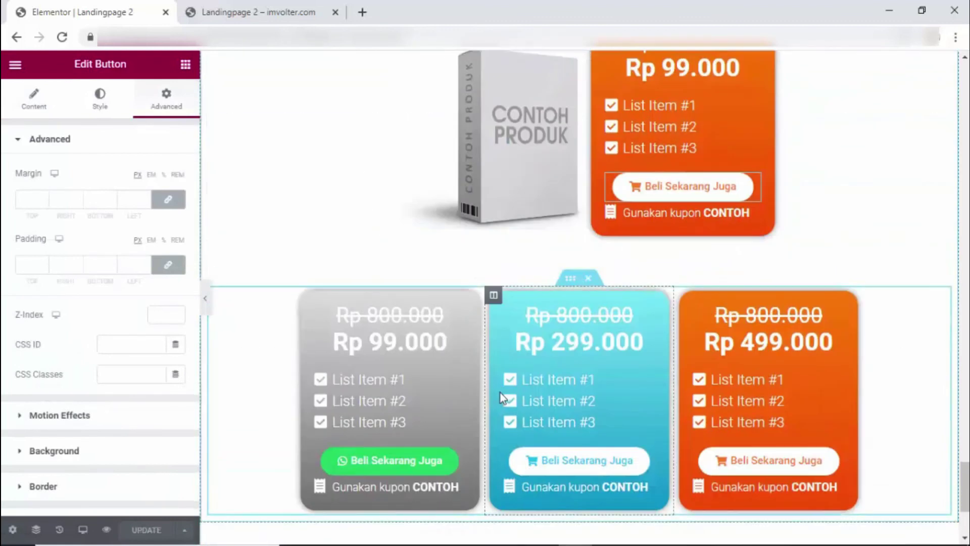